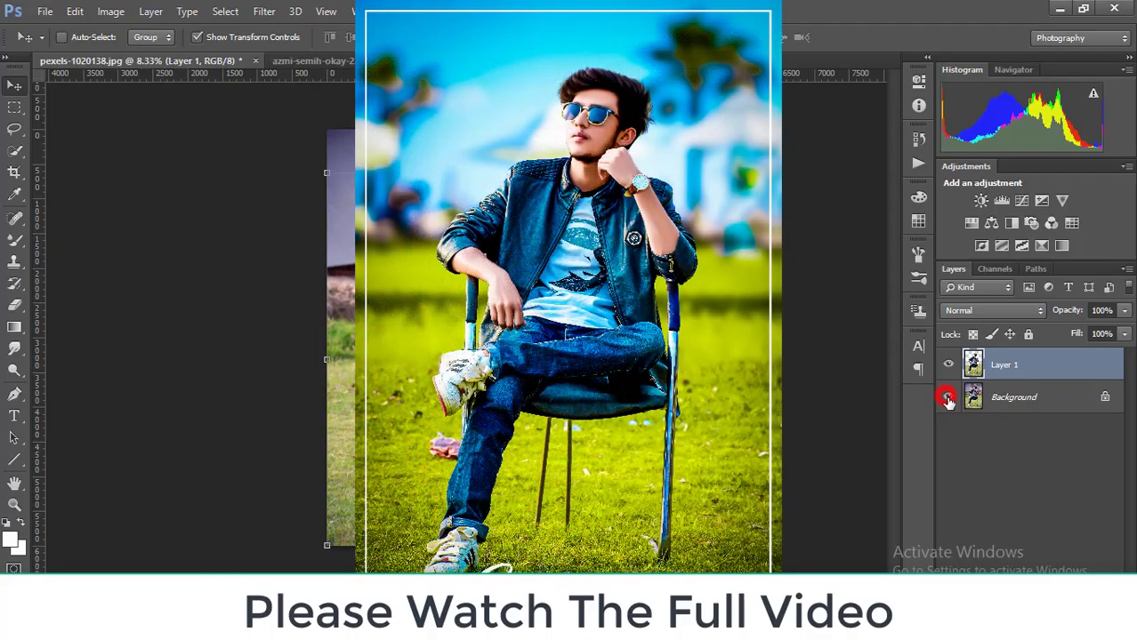
# Hide and reshow the Background layer to compare the man's cut-out with and without it
pyautogui.click(948, 399)
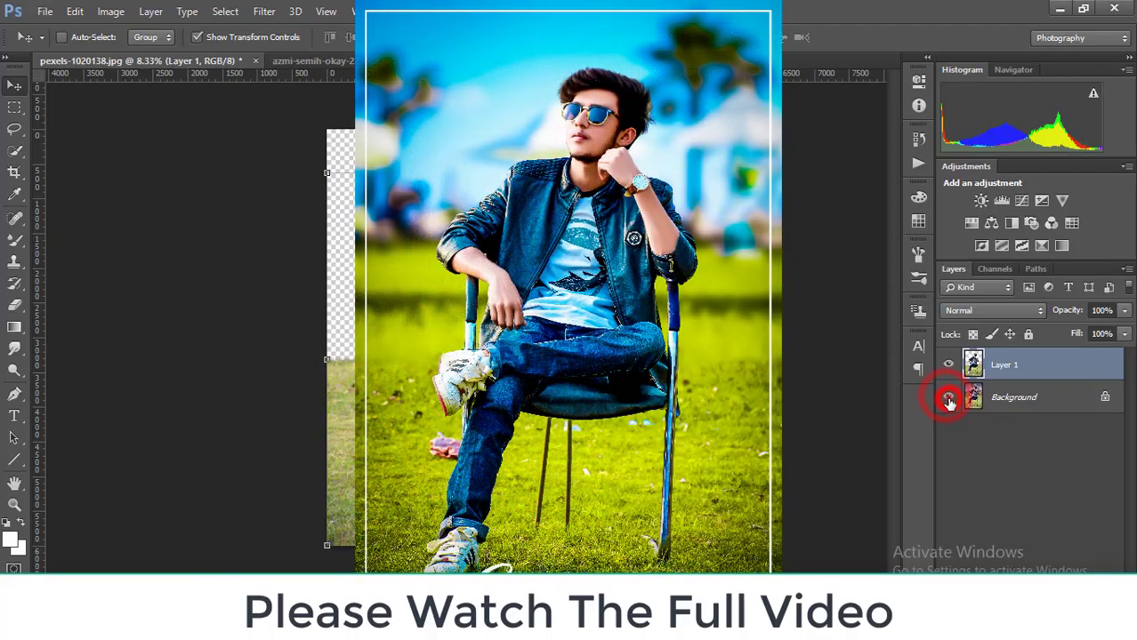
pyautogui.click(948, 398)
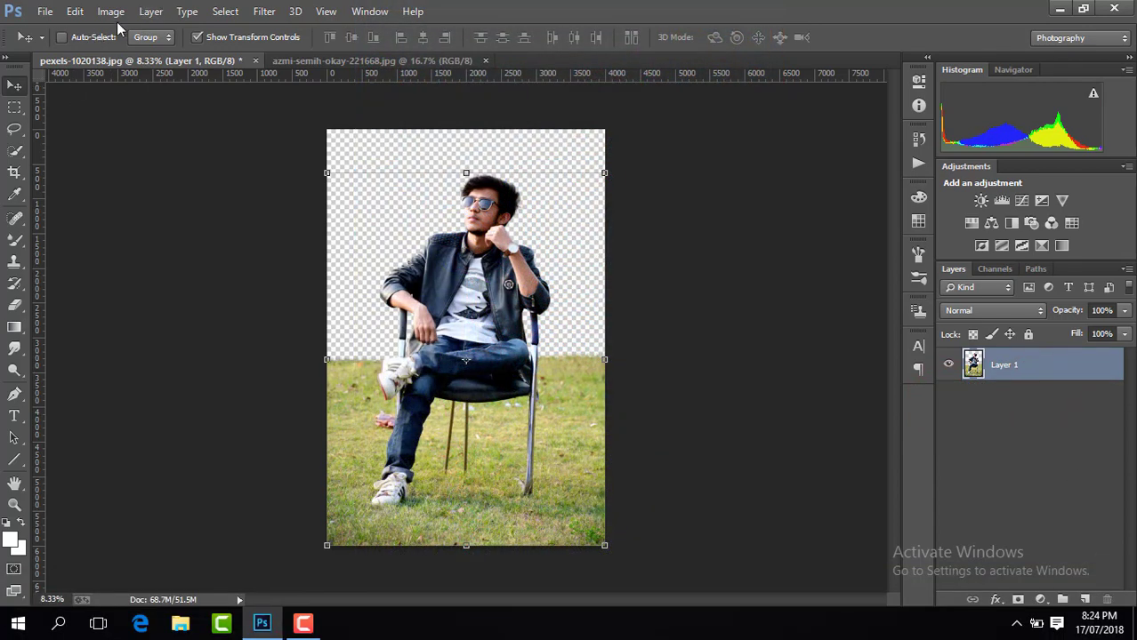
# Lift Layer 1's shadows to 24% with Shadows/Highlights, then switch to the beach photo
pyautogui.click(110, 11)
pyautogui.click(382, 328)
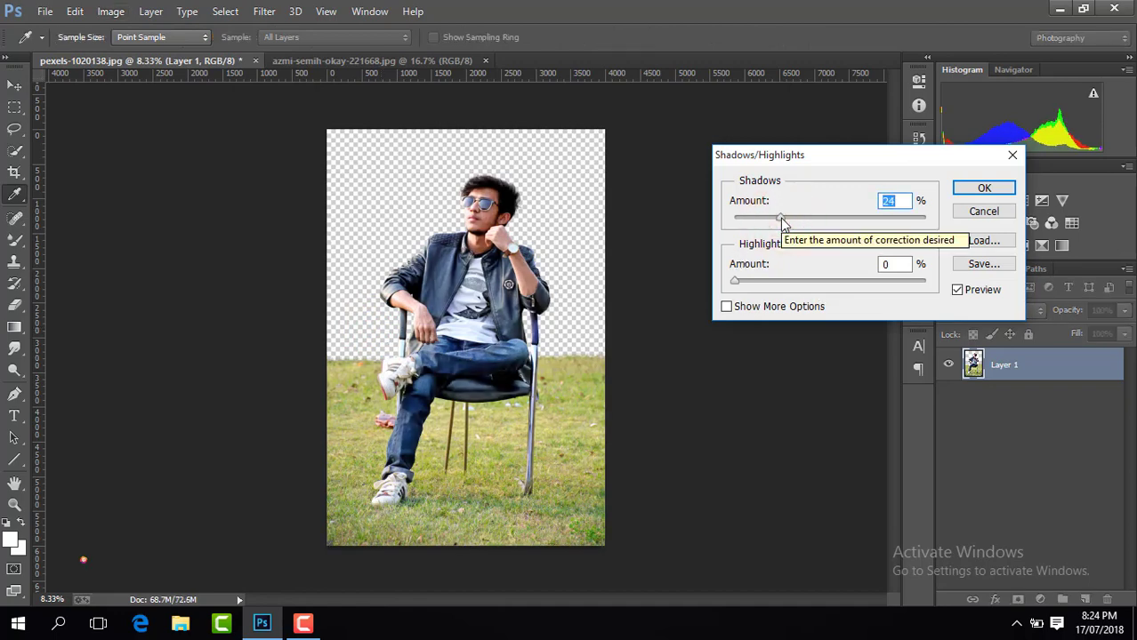
pyautogui.click(968, 192)
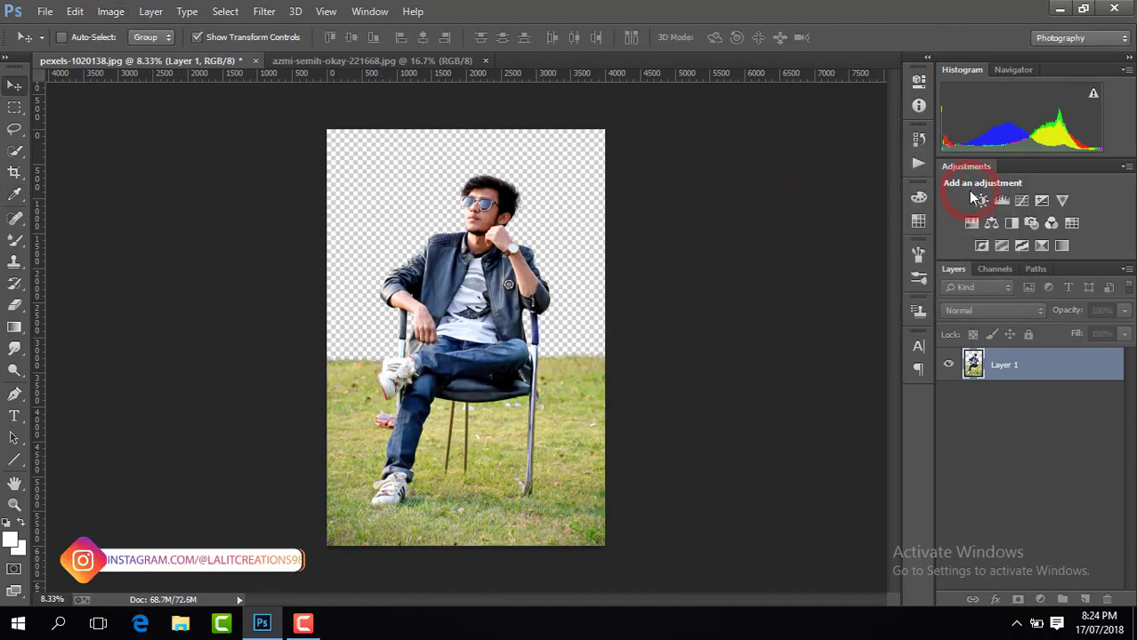
pyautogui.click(433, 61)
pyautogui.click(253, 160)
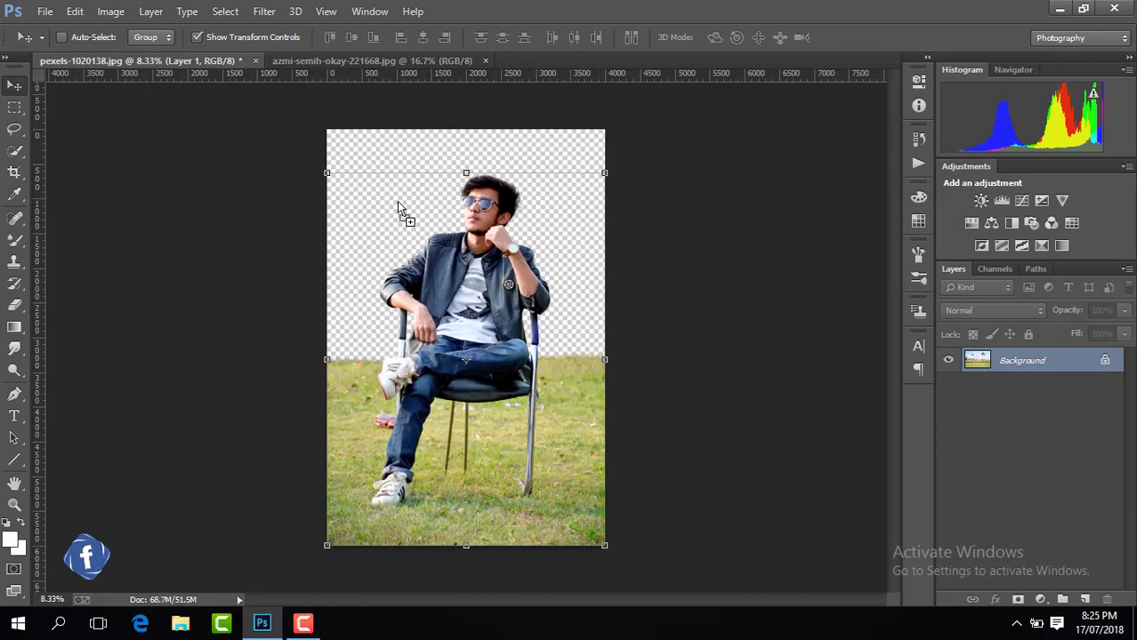
# Drag the beach photo into the man's document as Layer 2, beneath Layer 1
pyautogui.moveTo(182, 59); pyautogui.dragTo(401, 211)
pyautogui.moveTo(598, 319)
pyautogui.mouseDown()
pyautogui.moveTo(546, 354)
pyautogui.moveTo(541, 312)
pyautogui.mouseUp()
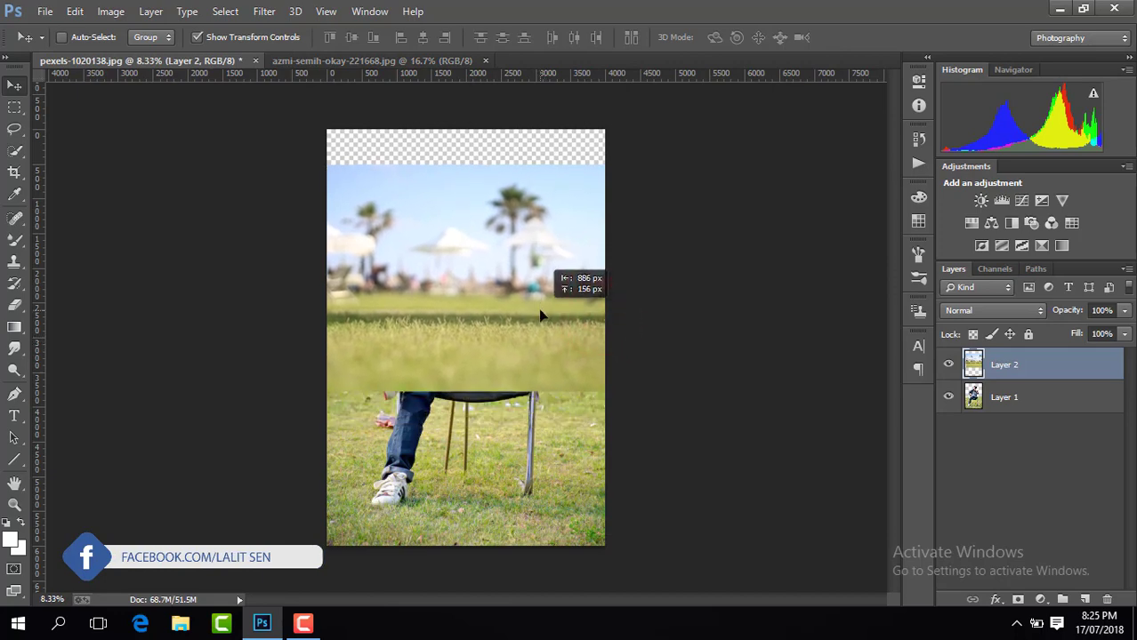
pyautogui.moveTo(1039, 397); pyautogui.dragTo(1033, 364)
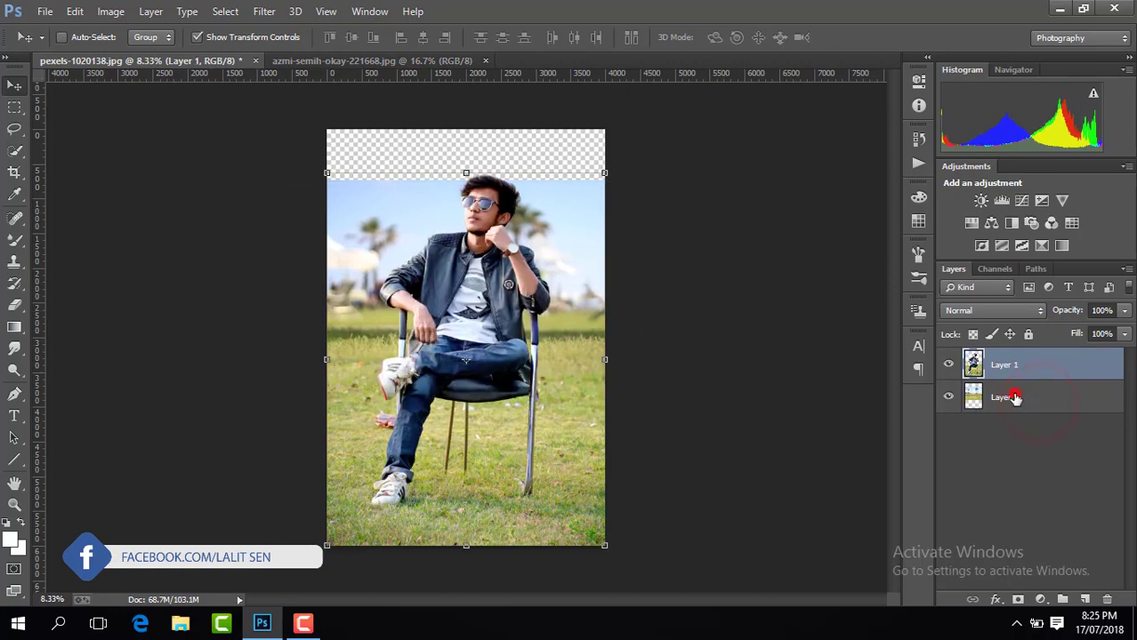
pyautogui.click(1015, 398)
# Scale Layer 2 to about 141% and shift it up to fill the canvas
pyautogui.hotkey('ctrl', 't')
pyautogui.moveTo(614, 176); pyautogui.dragTo(651, 151)
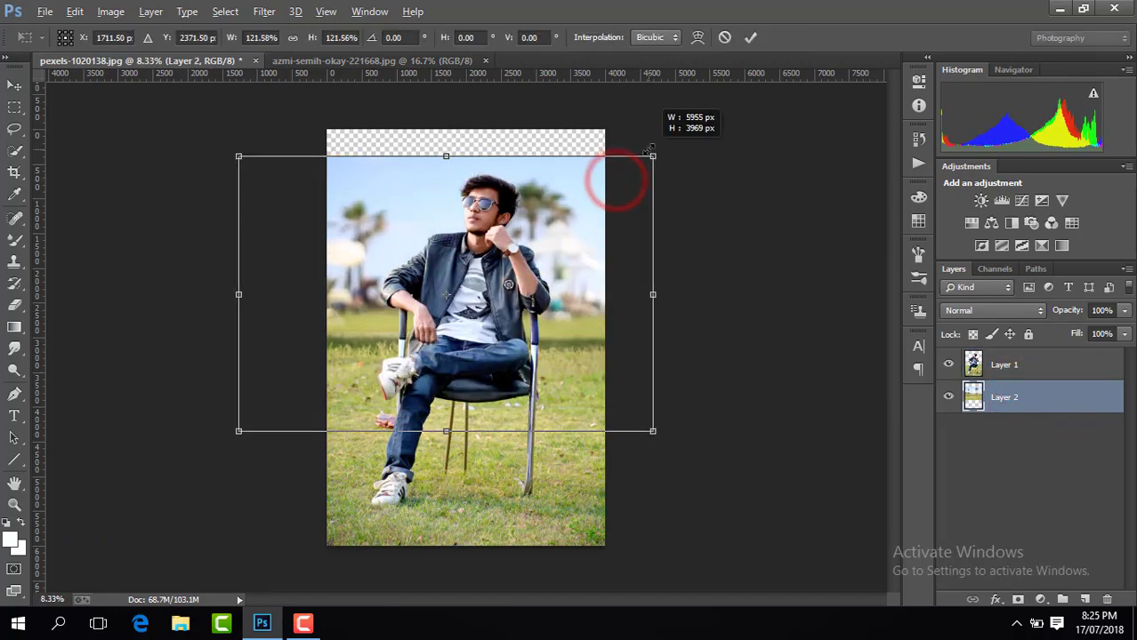
pyautogui.moveTo(588, 250)
pyautogui.mouseDown()
pyautogui.moveTo(592, 212)
pyautogui.moveTo(593, 246)
pyautogui.mouseUp()
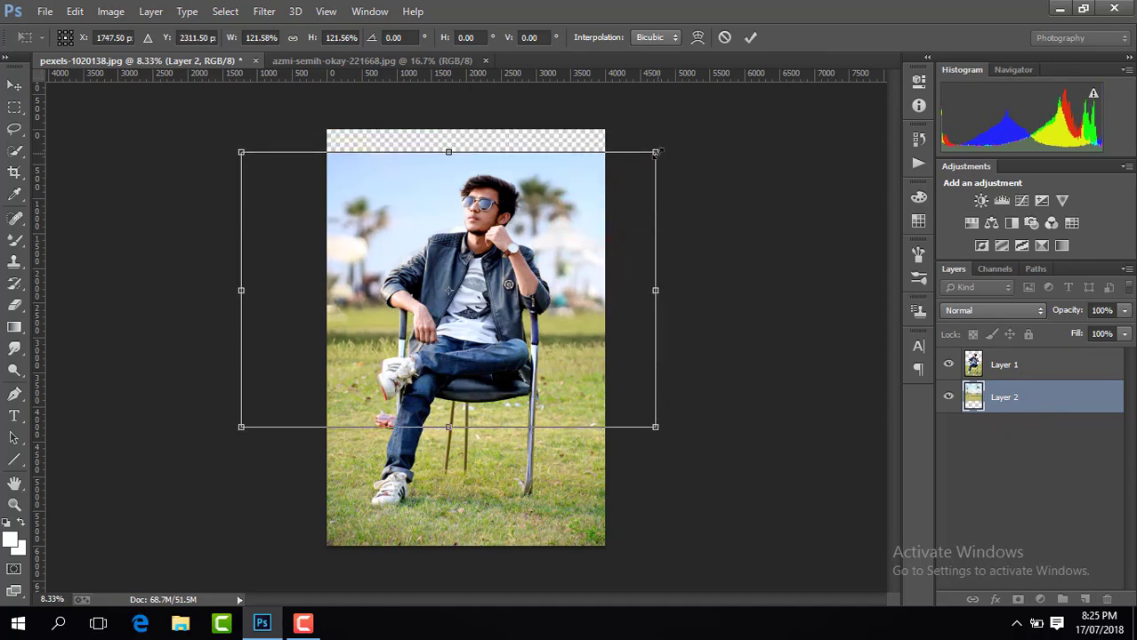
pyautogui.moveTo(656, 152); pyautogui.dragTo(689, 132)
pyautogui.moveTo(643, 234); pyautogui.dragTo(643, 211)
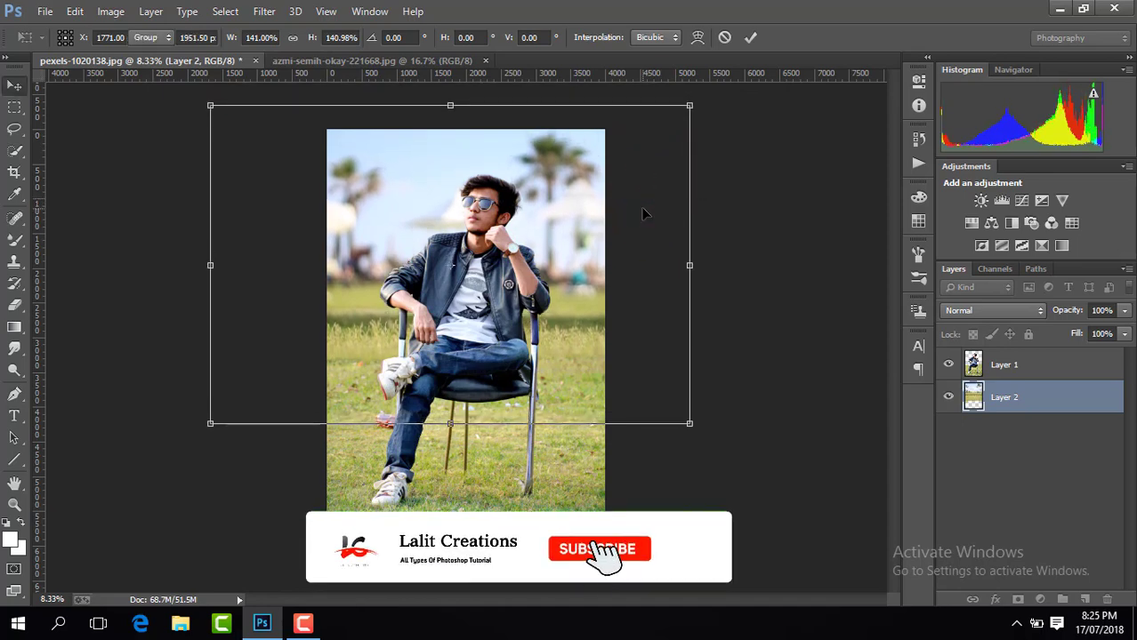
pyautogui.click(948, 398)
pyautogui.click(948, 399)
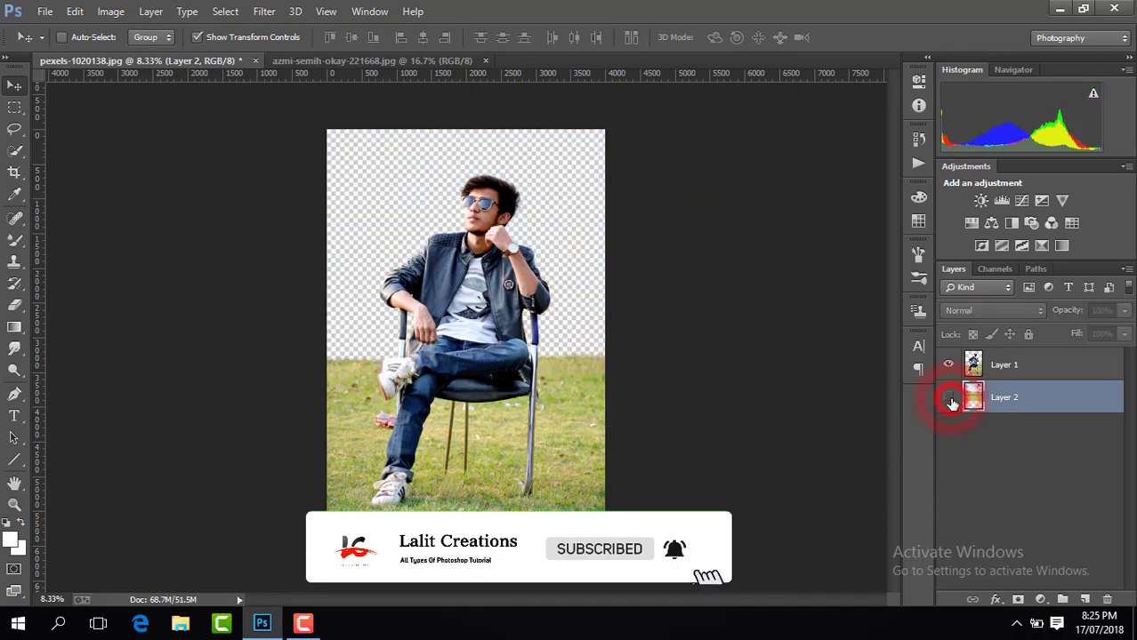
pyautogui.click(1048, 363)
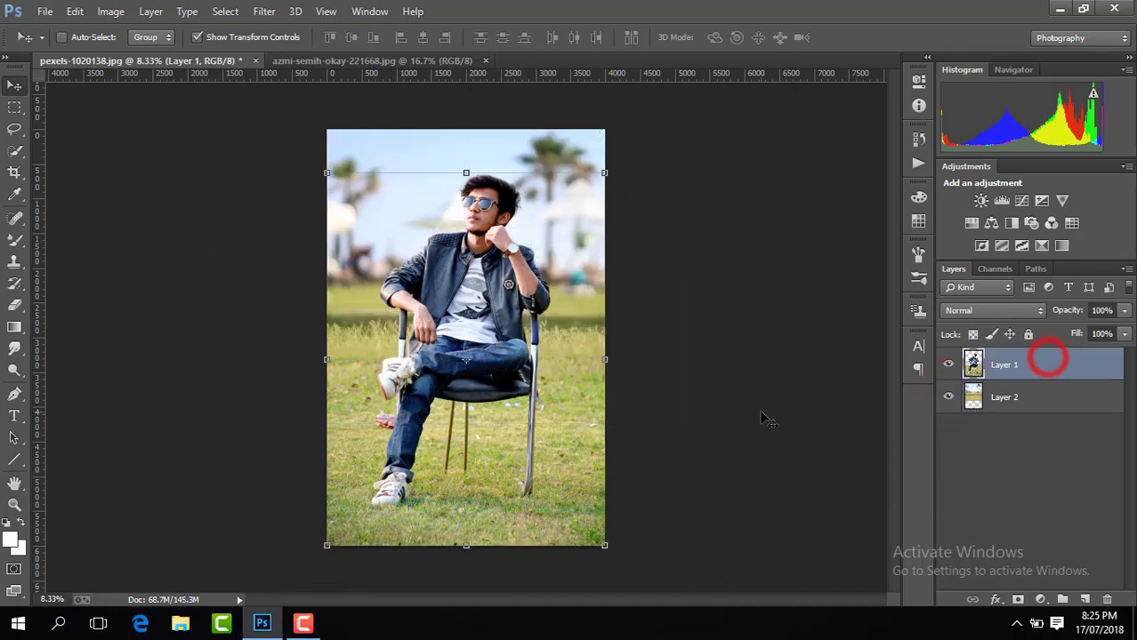
# Duplicate Layer 2 and give the copy a Gaussian blur of about 30 px
pyautogui.click(1002, 397)
pyautogui.hotkey('ctrl', 'j')
pyautogui.click(262, 12)
pyautogui.moveTo(272, 211)
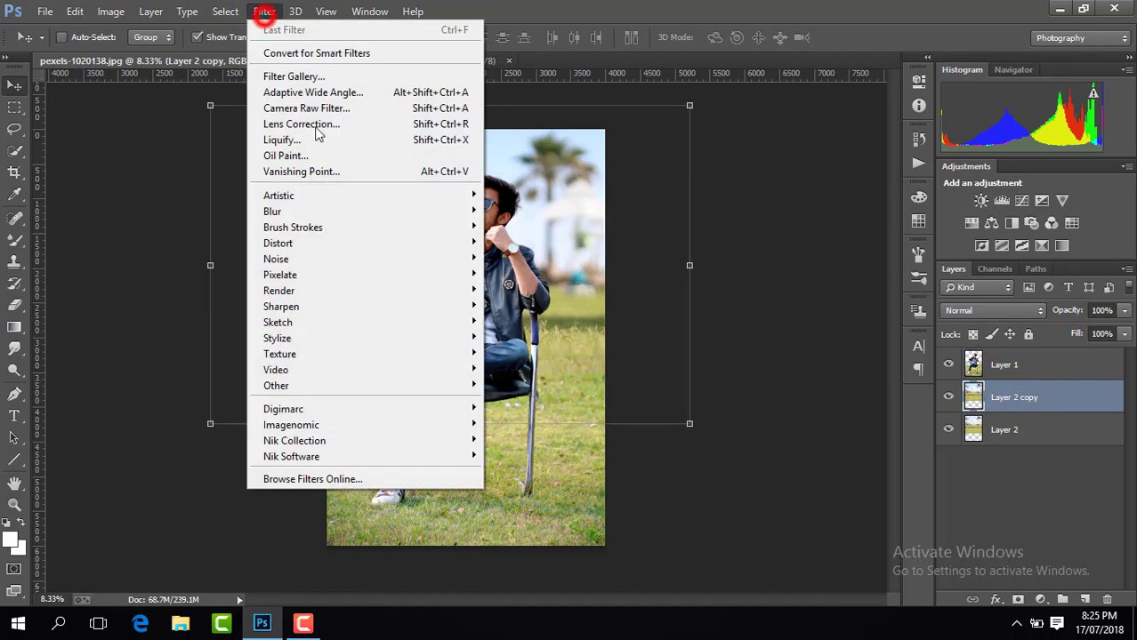
pyautogui.click(510, 326)
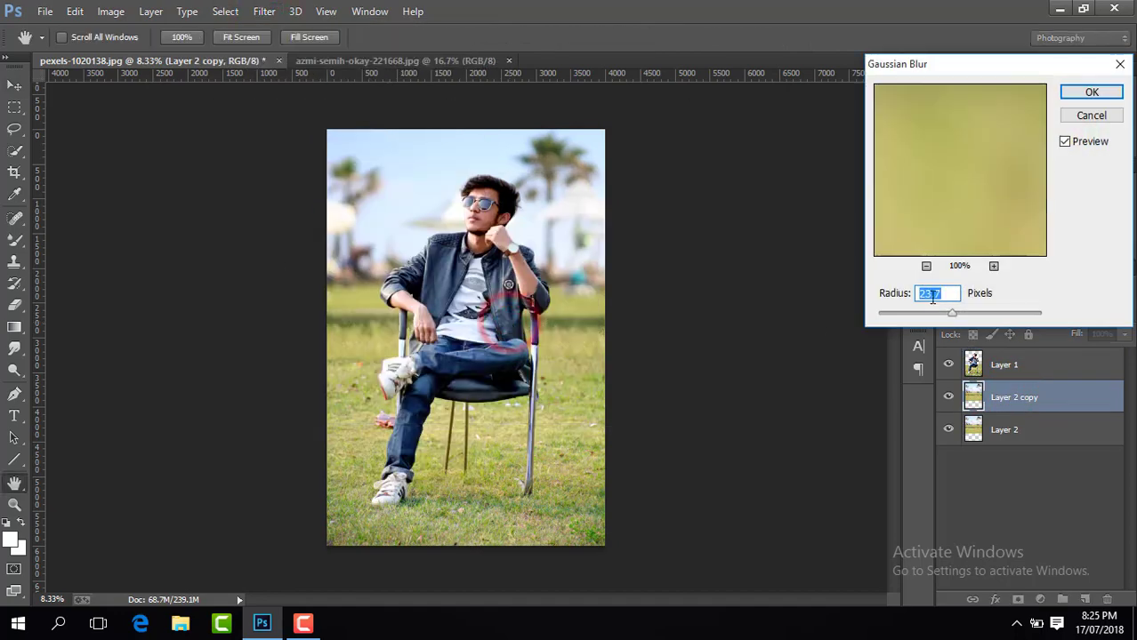
pyautogui.moveTo(954, 313); pyautogui.dragTo(958, 317)
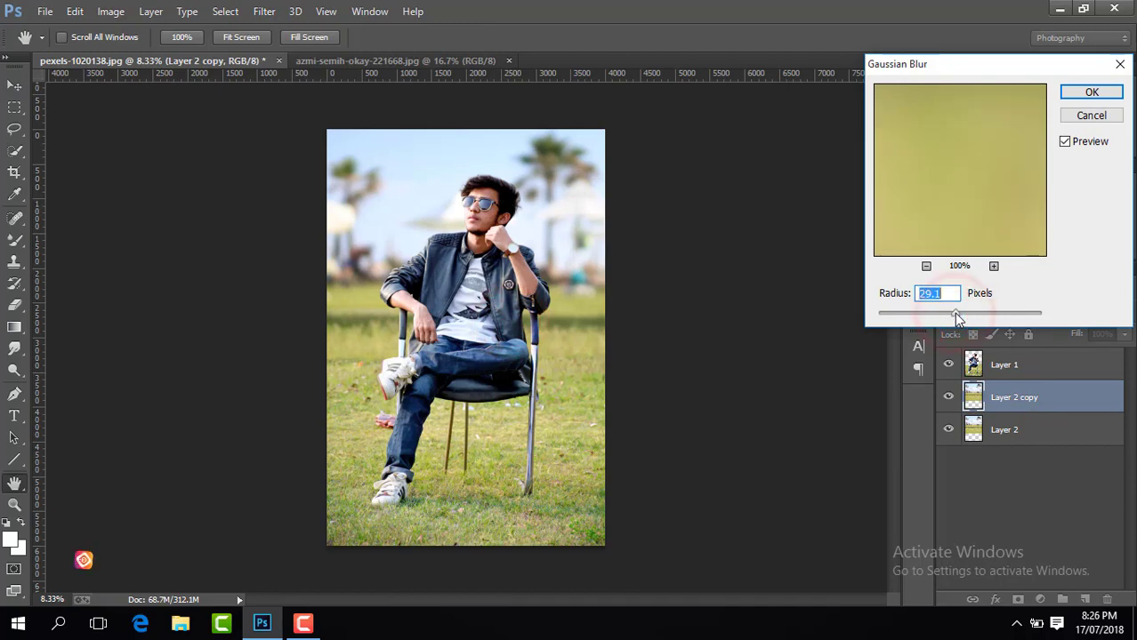
pyautogui.click(1091, 93)
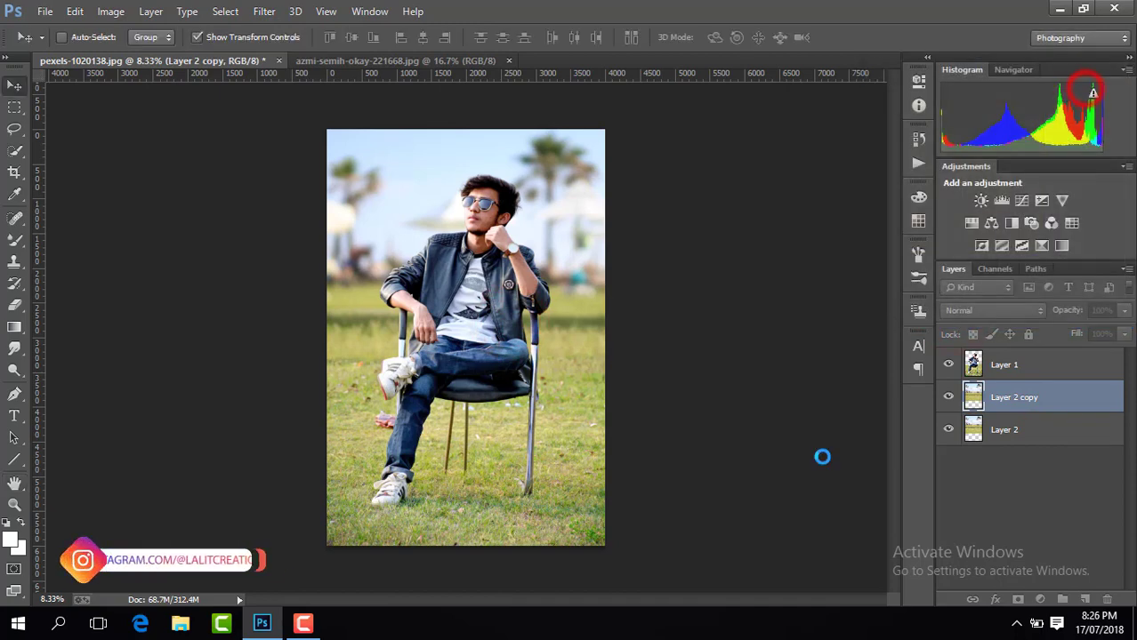
# Duplicate Layer 1, Gaussian-blur the copy, and add a layer mask to it
pyautogui.click(1021, 366)
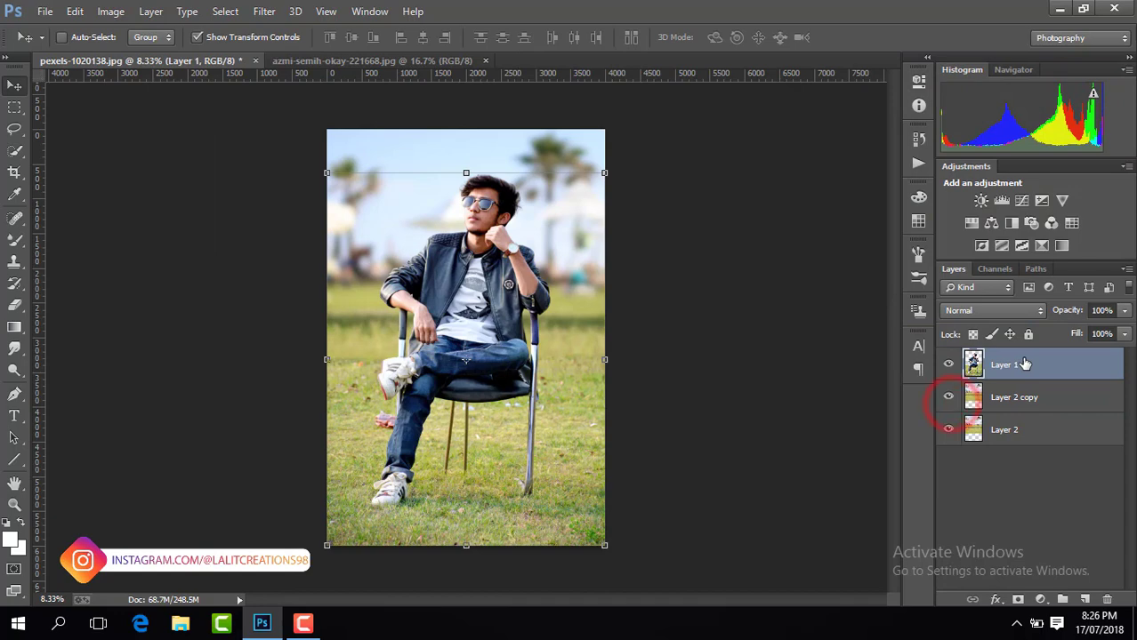
pyautogui.hotkey('ctrl', 'j')
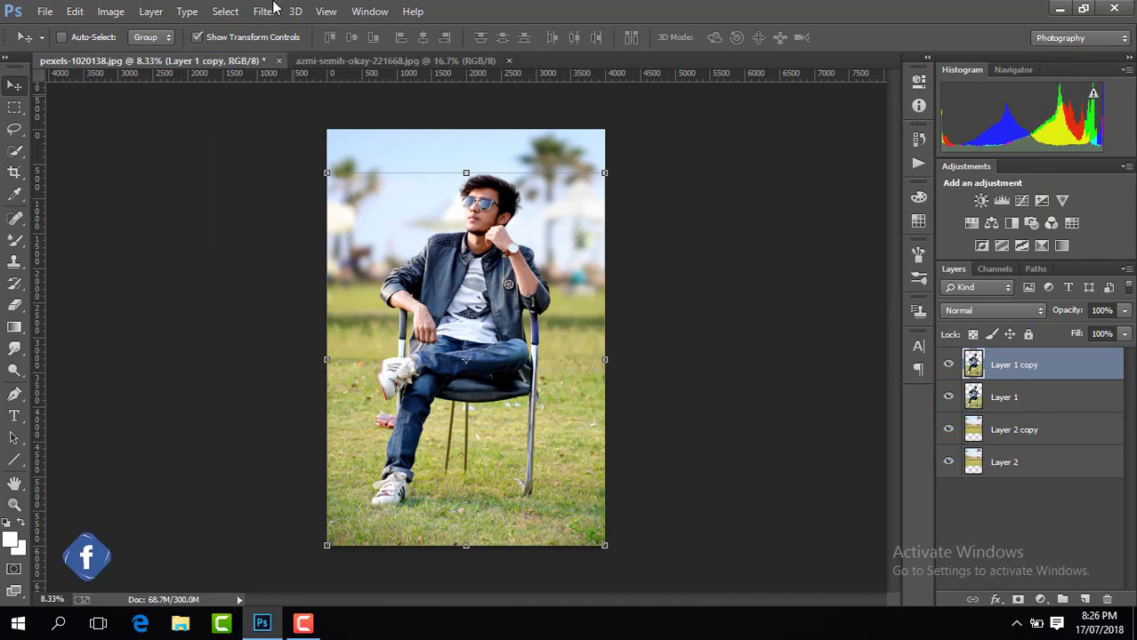
pyautogui.click(264, 11)
pyautogui.click(547, 326)
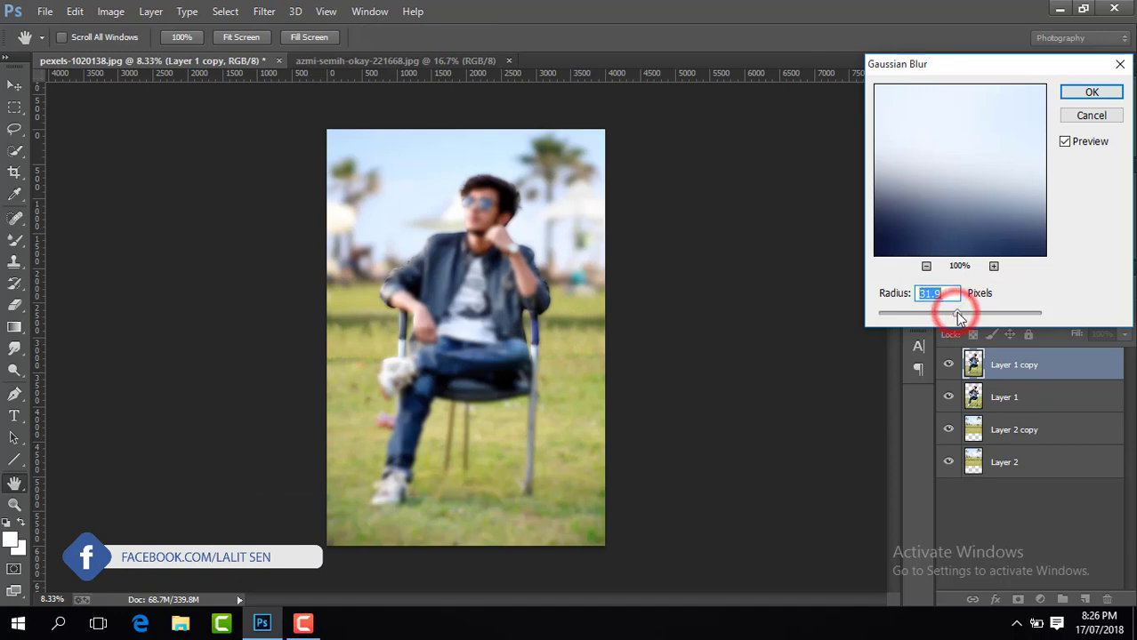
pyautogui.click(1091, 93)
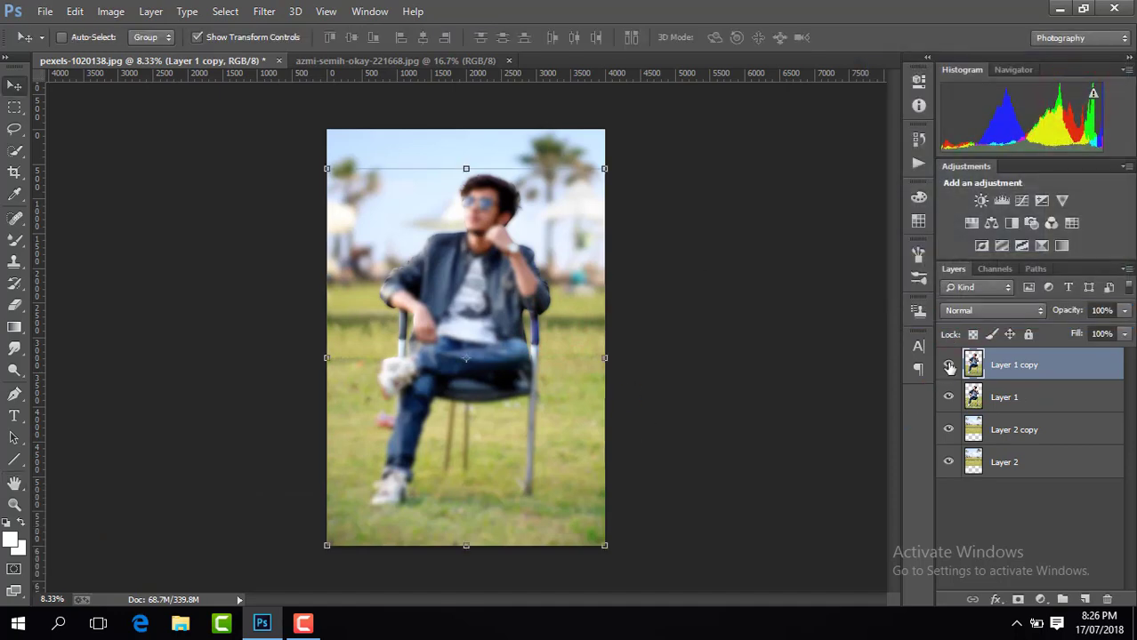
pyautogui.click(948, 364)
pyautogui.click(1014, 599)
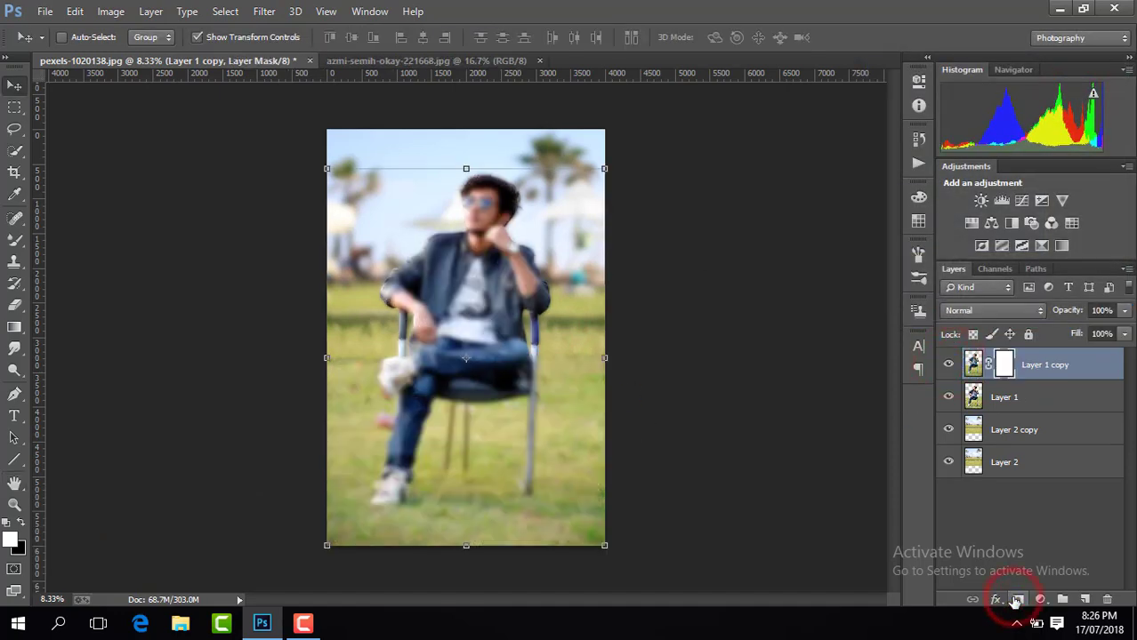
# Invert Layer 1 copy's mask to black and paint on it with a 384 px brush
pyautogui.hotkey('ctrl', 'i')
pyautogui.click(14, 241)
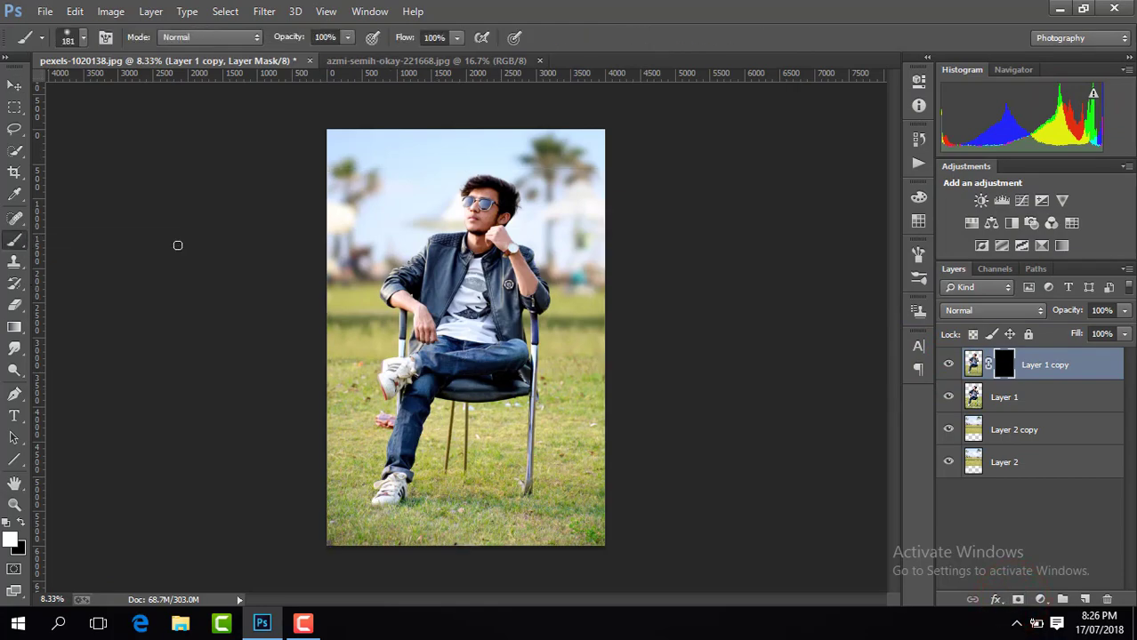
pyautogui.hotkey('ctrl', '+')
pyautogui.hotkey('ctrl', '+')
pyautogui.hotkey('ctrl', '+')
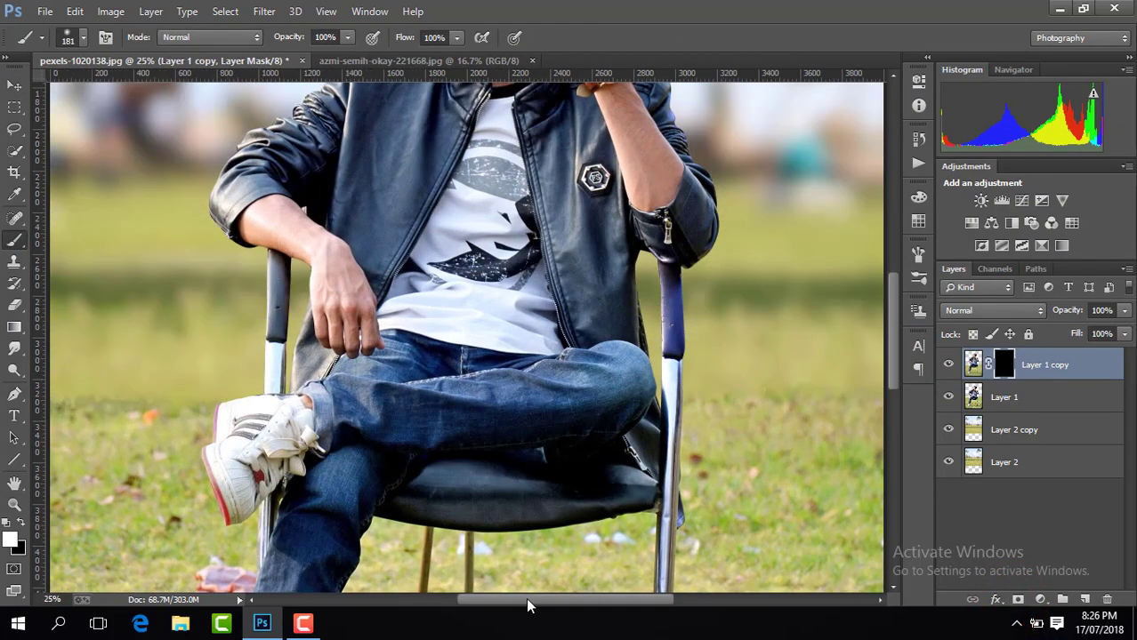
pyautogui.moveTo(527, 603); pyautogui.dragTo(605, 605)
pyautogui.hotkey('ctrl', '+')
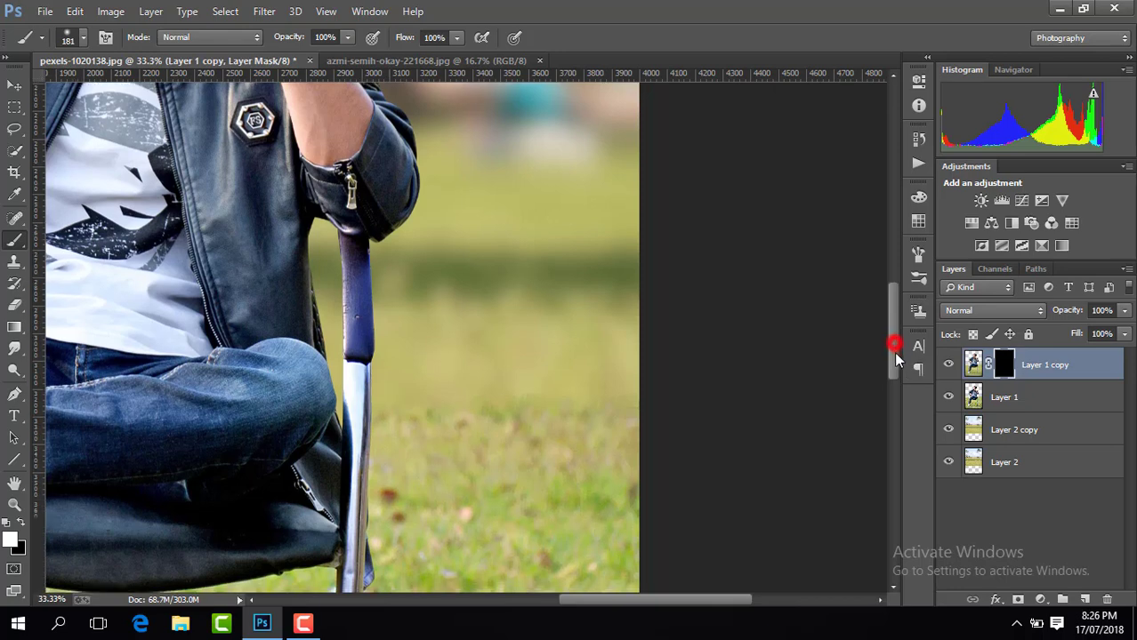
pyautogui.moveTo(895, 356); pyautogui.dragTo(896, 378)
pyautogui.click(76, 40)
pyautogui.click(172, 90)
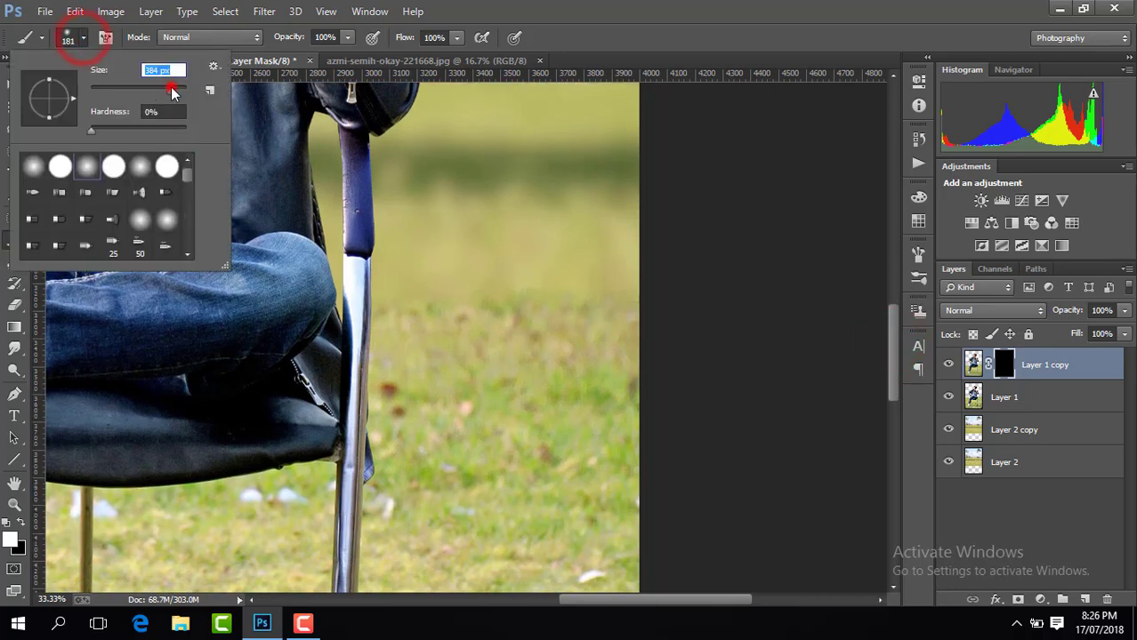
pyautogui.click(623, 309)
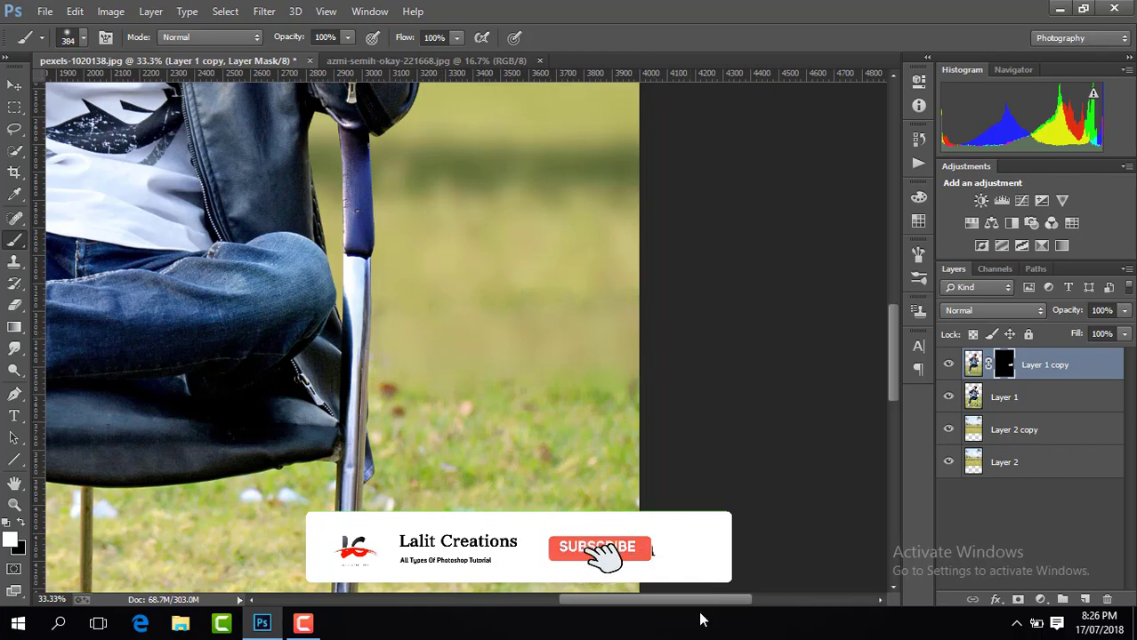
pyautogui.moveTo(729, 600); pyautogui.dragTo(572, 599)
pyautogui.click(297, 330)
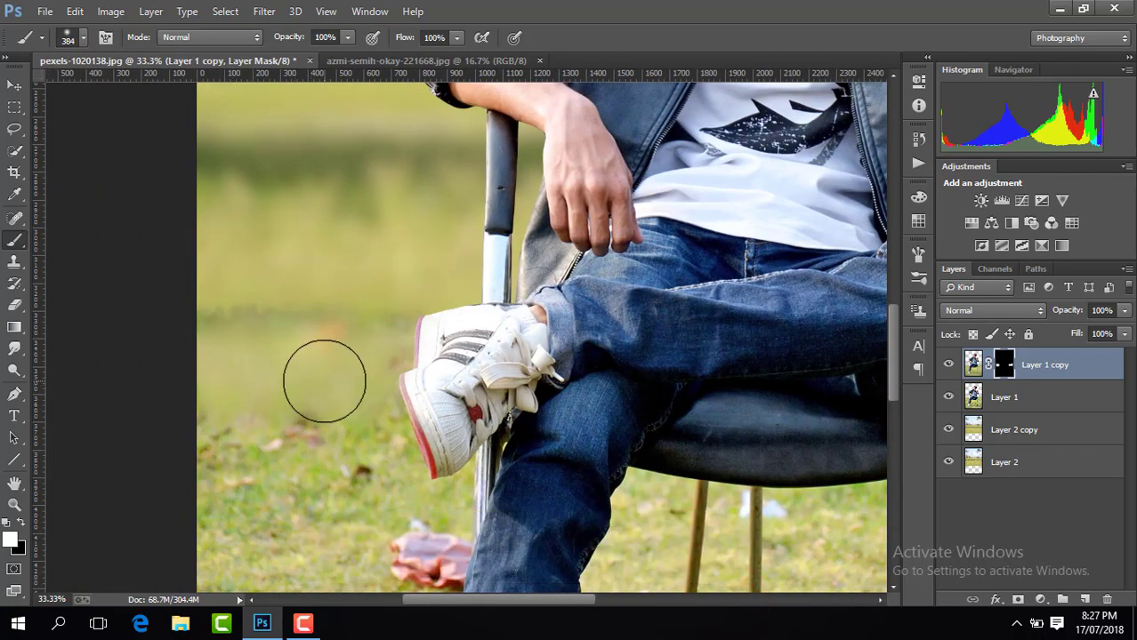
pyautogui.click(305, 292)
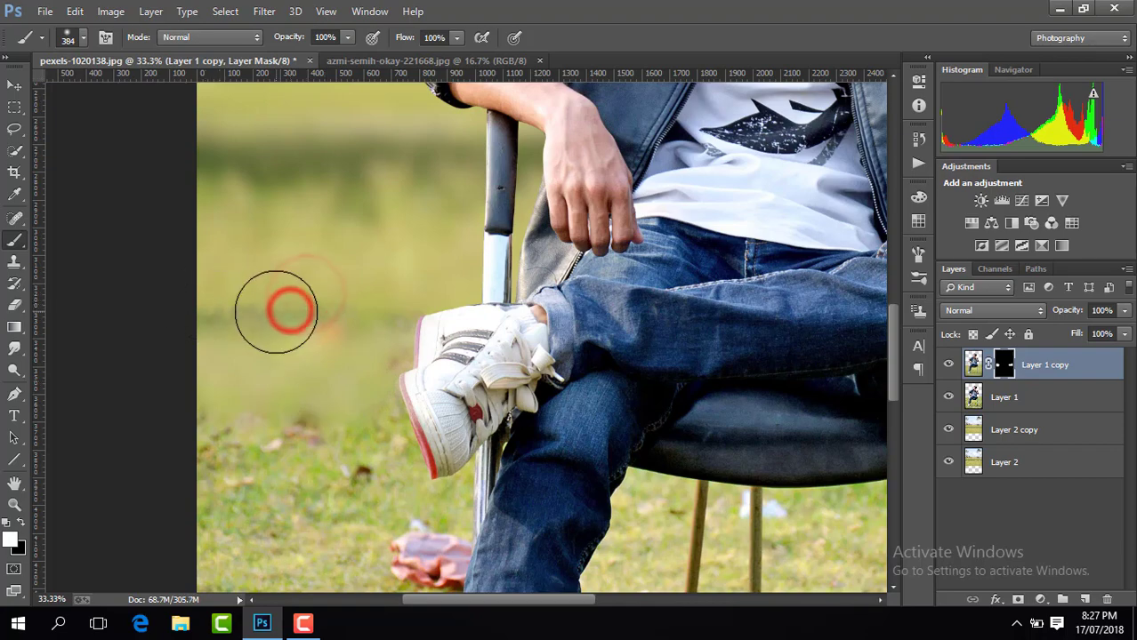
# Touch up the mask around the legs and chair with a 332 px eraser
pyautogui.hotkey('ctrl', '-')
pyautogui.hotkey('ctrl', '-')
pyautogui.hotkey('ctrl', '-')
pyautogui.hotkey('ctrl', '-')
pyautogui.hotkey('ctrl', '+')
pyautogui.hotkey('ctrl', '+')
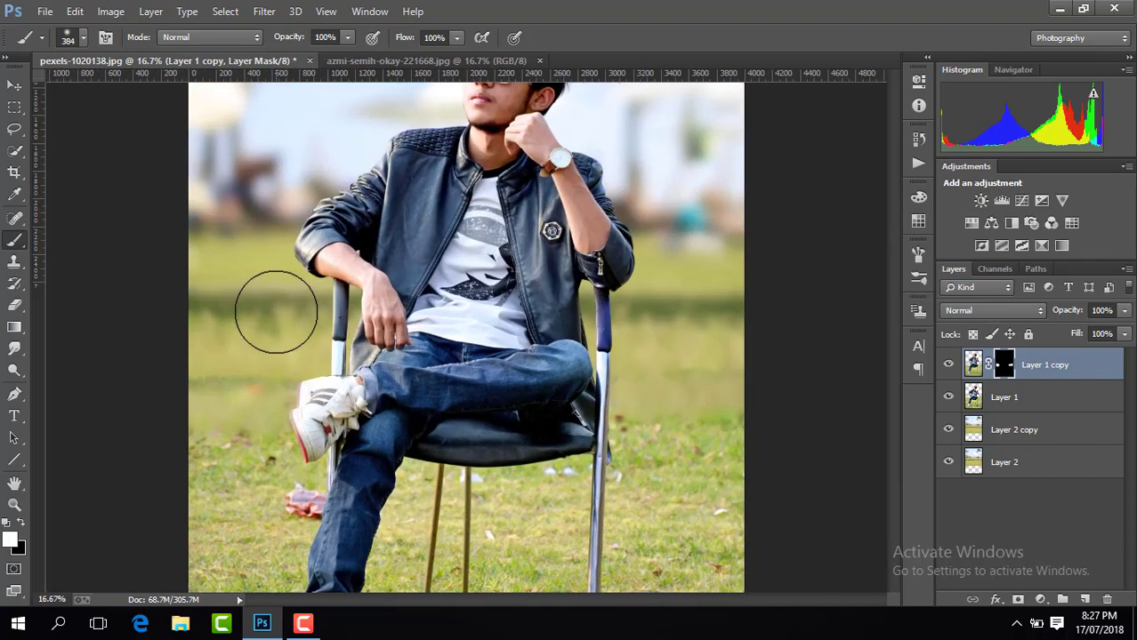
pyautogui.moveTo(892, 365); pyautogui.dragTo(893, 373)
pyautogui.hotkey('ctrl', '+')
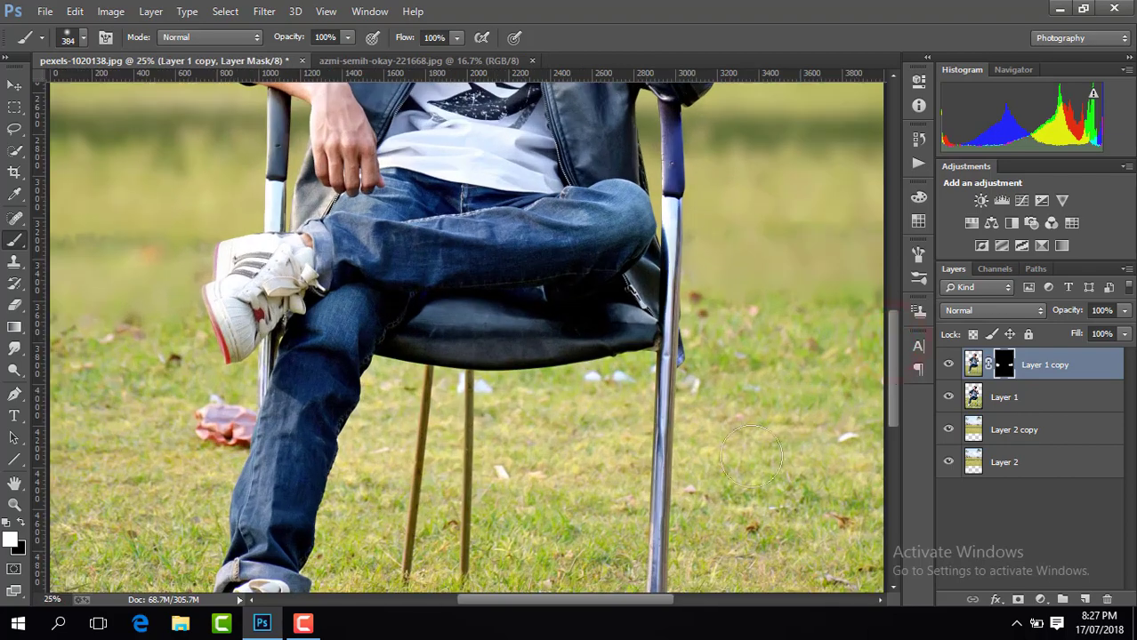
pyautogui.moveTo(579, 604); pyautogui.dragTo(610, 604)
pyautogui.click(16, 303)
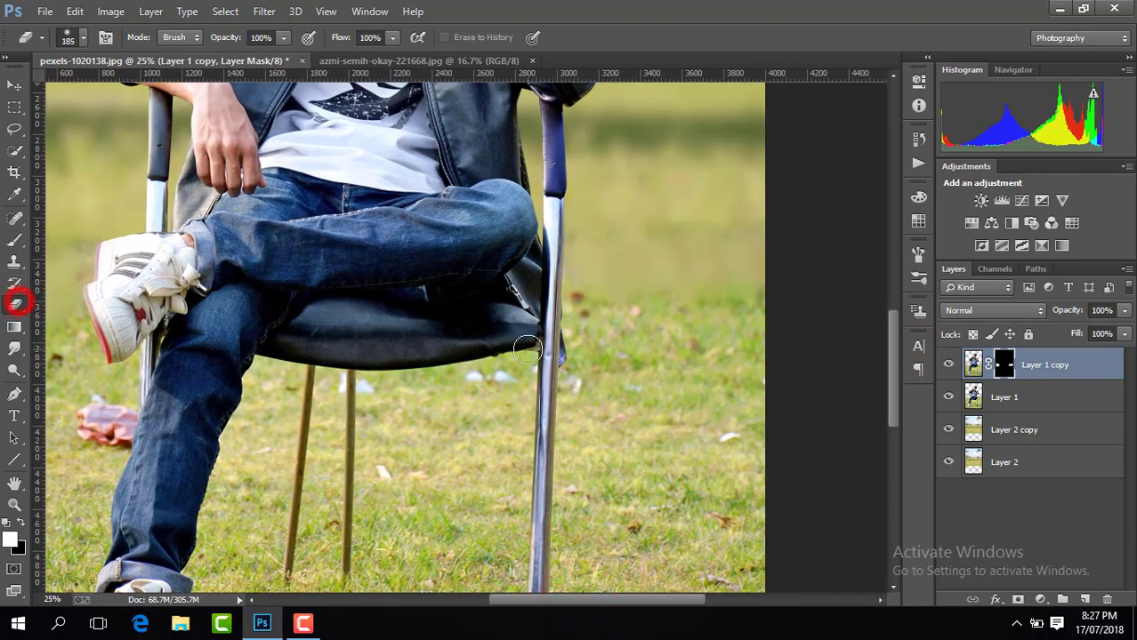
pyautogui.click(82, 41)
pyautogui.moveTo(169, 88); pyautogui.dragTo(177, 88)
pyautogui.press('Return')
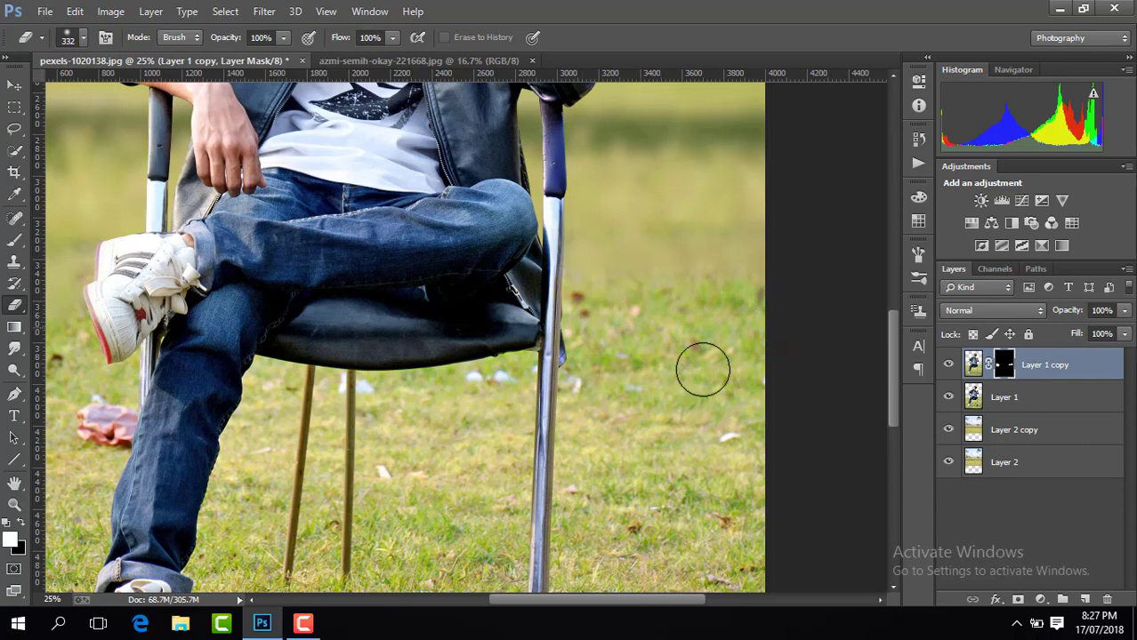
pyautogui.click(767, 298)
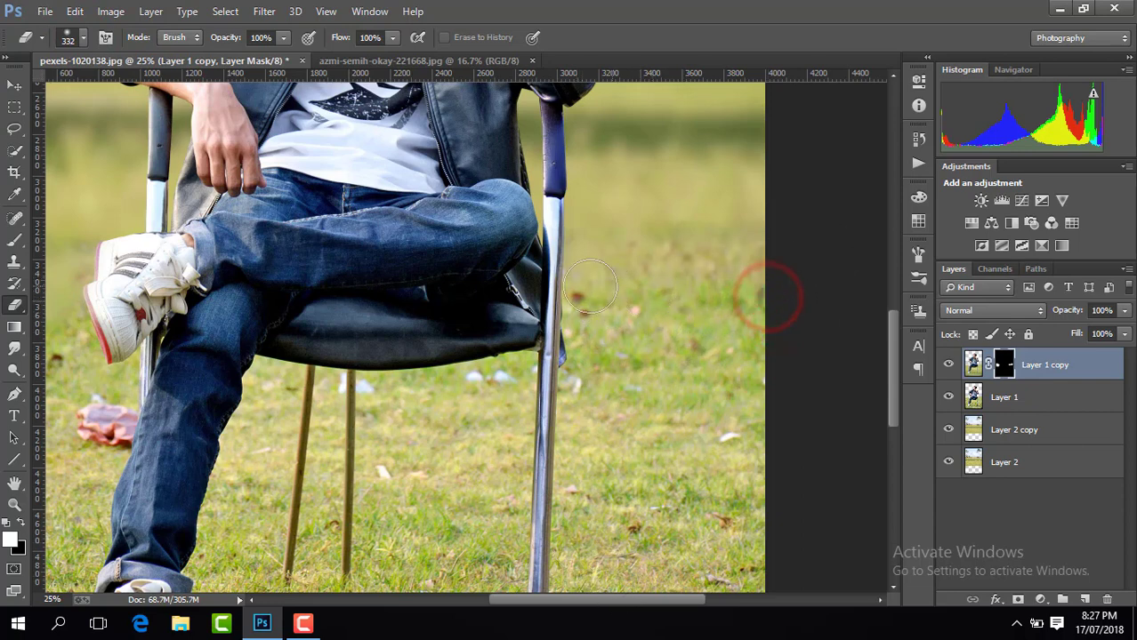
pyautogui.moveTo(689, 599); pyautogui.dragTo(623, 600)
pyautogui.click(335, 326)
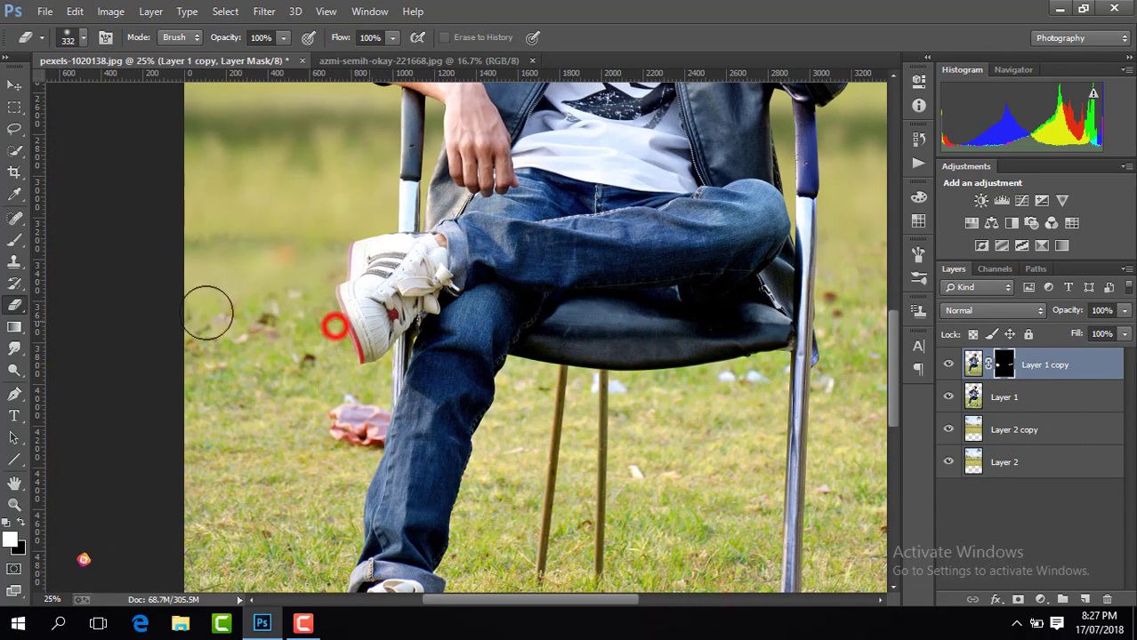
pyautogui.hotkey('ctrl', '-')
pyautogui.hotkey('ctrl', '-')
pyautogui.hotkey('ctrl', '-')
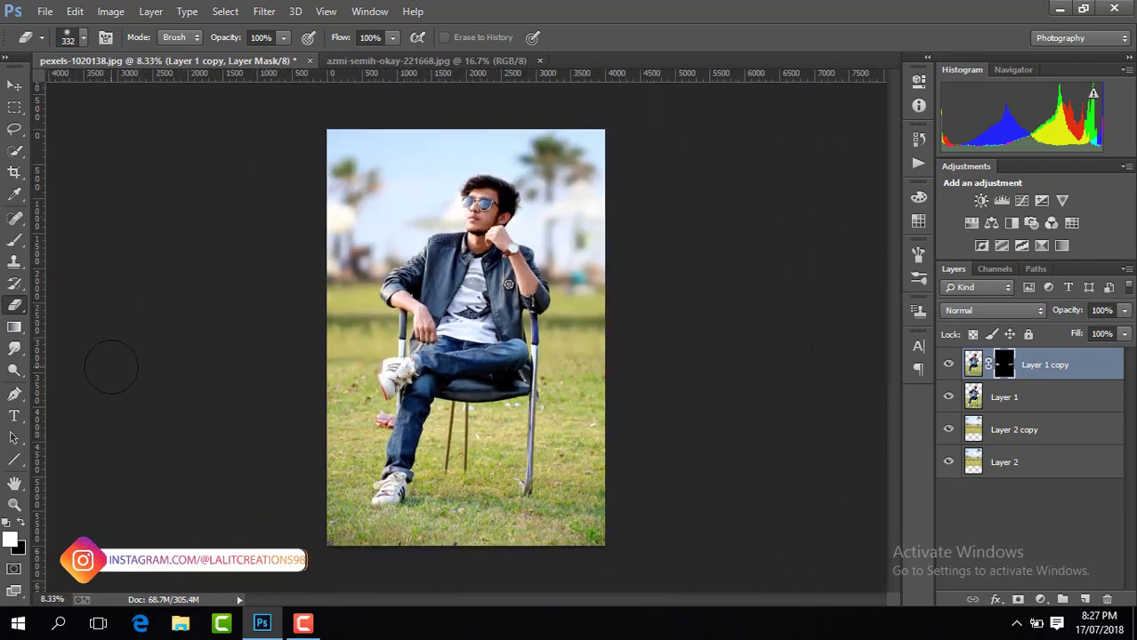
pyautogui.hotkey('ctrl', '-')
pyautogui.hotkey('ctrl', '+')
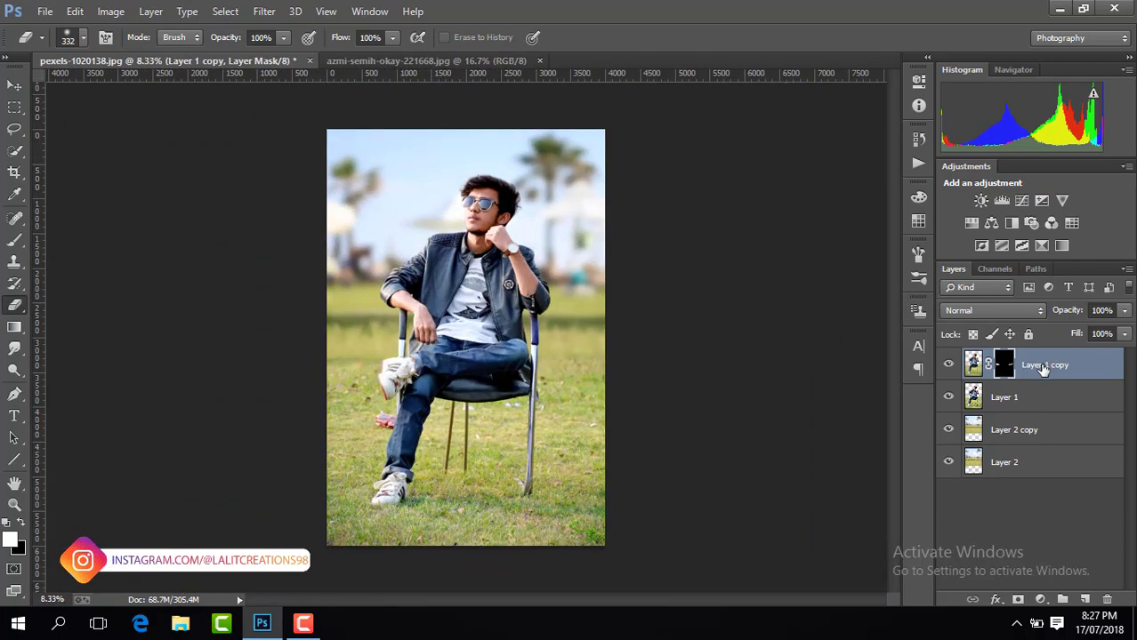
# Merge the masked man into Layer 1 copy and merge Layer 2 copy into Layer 2
pyautogui.rightClick(1036, 401)
pyautogui.click(773, 473)
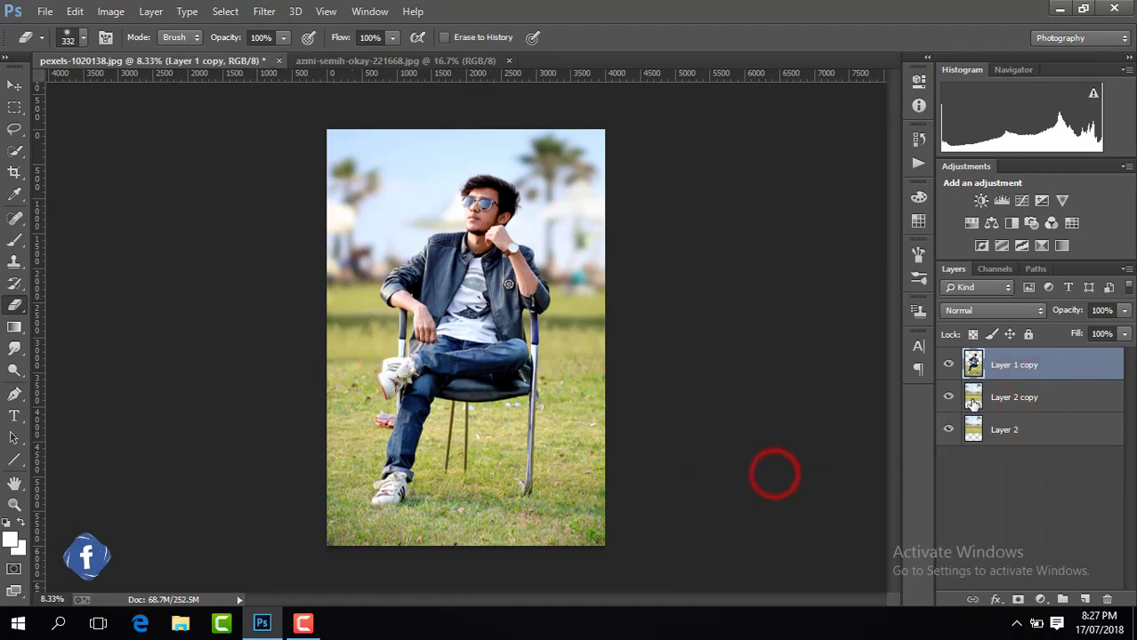
pyautogui.click(1012, 401)
pyautogui.rightClick(1012, 402)
pyautogui.click(742, 479)
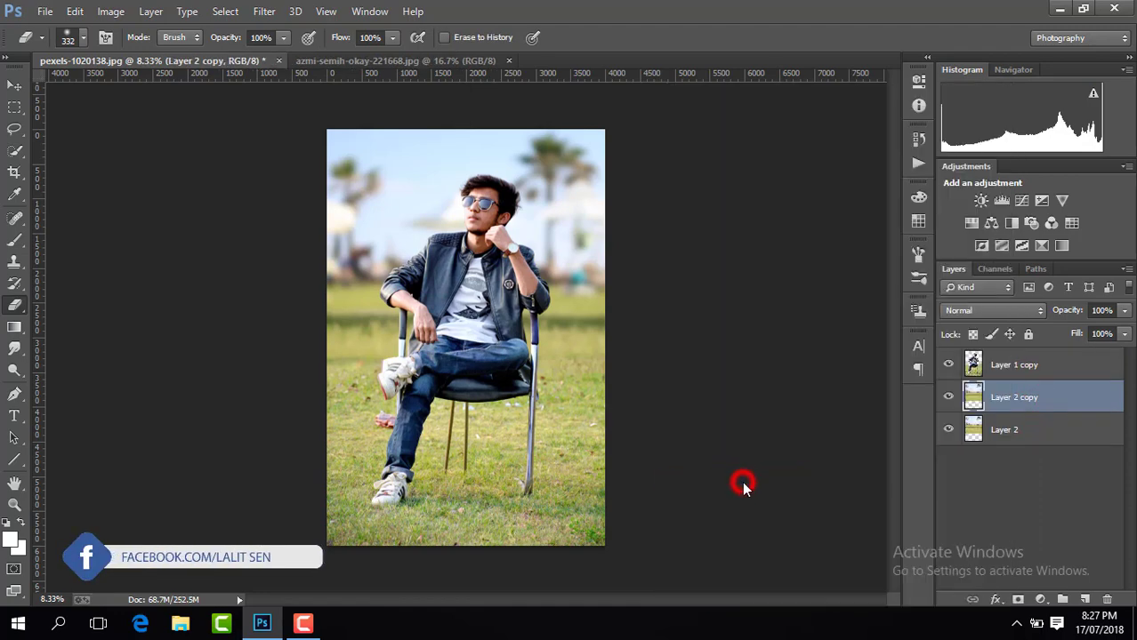
# Duplicate the park background as Layer 2 copy and choose the Camera Raw Filter
pyautogui.hotkey('ctrl', 'j')
pyautogui.click(264, 10)
pyautogui.click(314, 108)
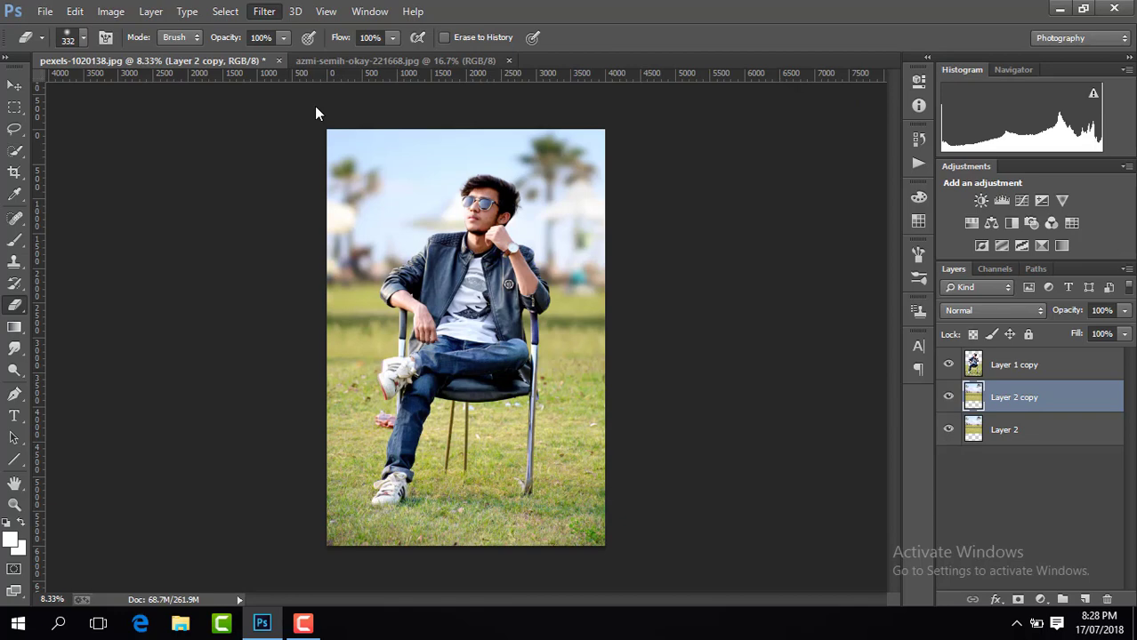
# Set Camera Raw Contrast +31, Shadows +9, Blacks -26, Clarity +18, Vibrance +33, lower Highlights
pyautogui.hotkey('ctrl', 'shift', 'a')
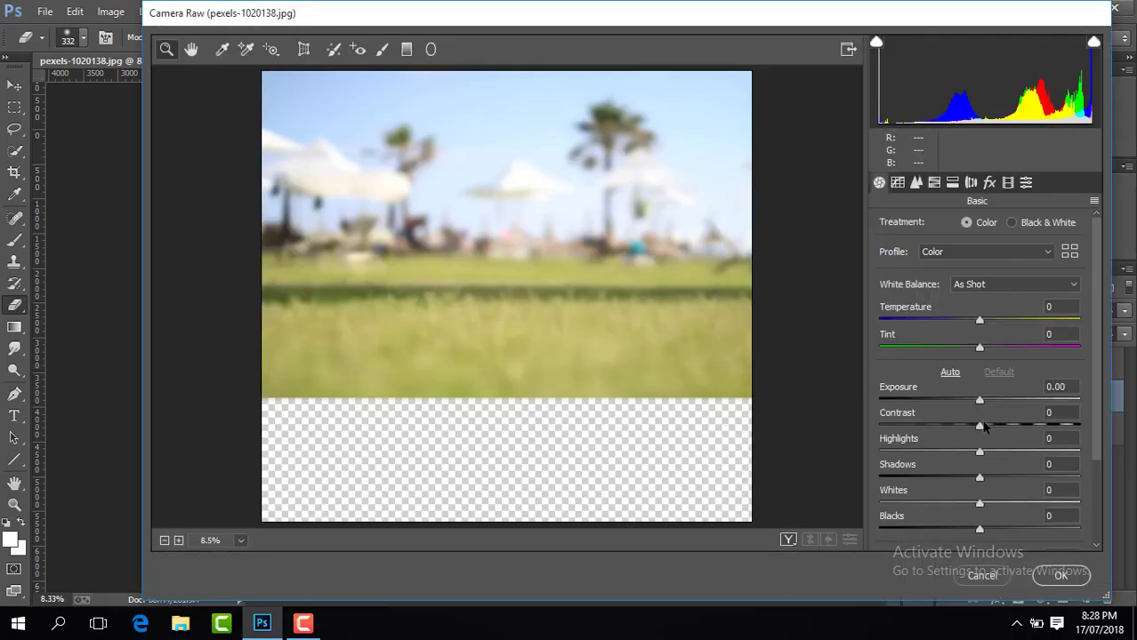
pyautogui.moveTo(952, 456)
pyautogui.mouseDown()
pyautogui.moveTo(944, 453)
pyautogui.moveTo(1012, 430)
pyautogui.mouseUp()
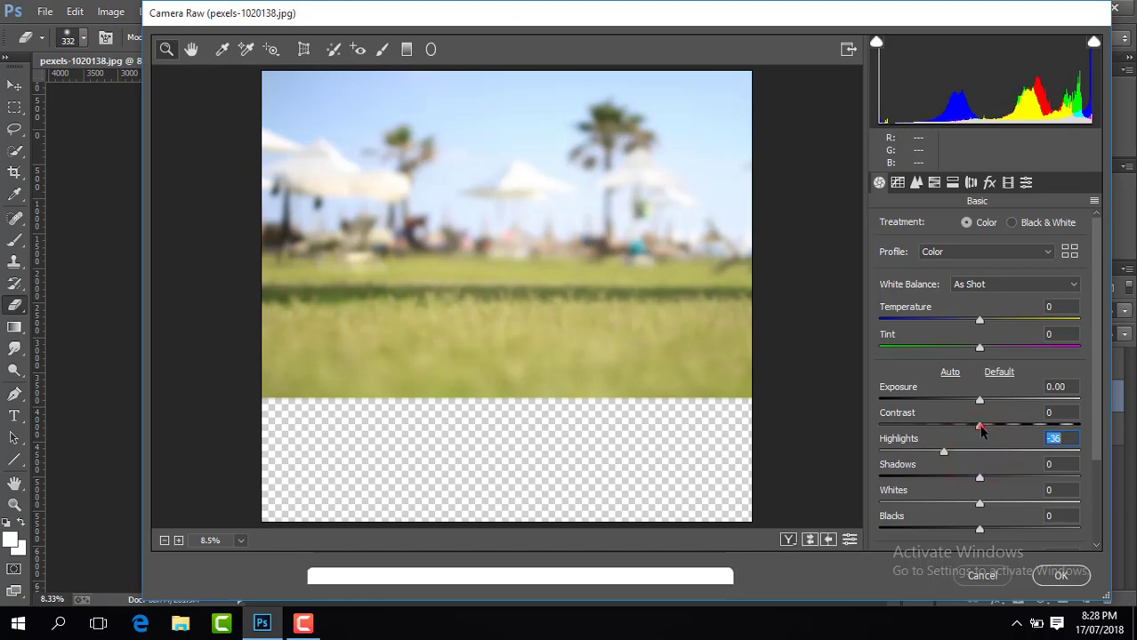
pyautogui.moveTo(979, 478); pyautogui.dragTo(988, 478)
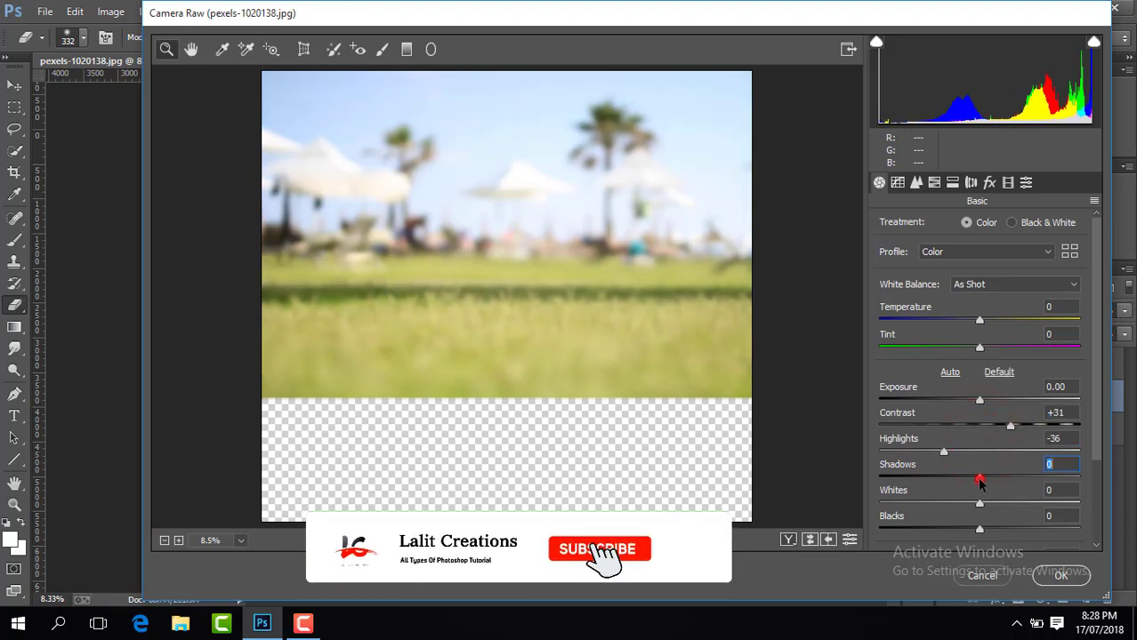
pyautogui.moveTo(979, 531); pyautogui.dragTo(953, 531)
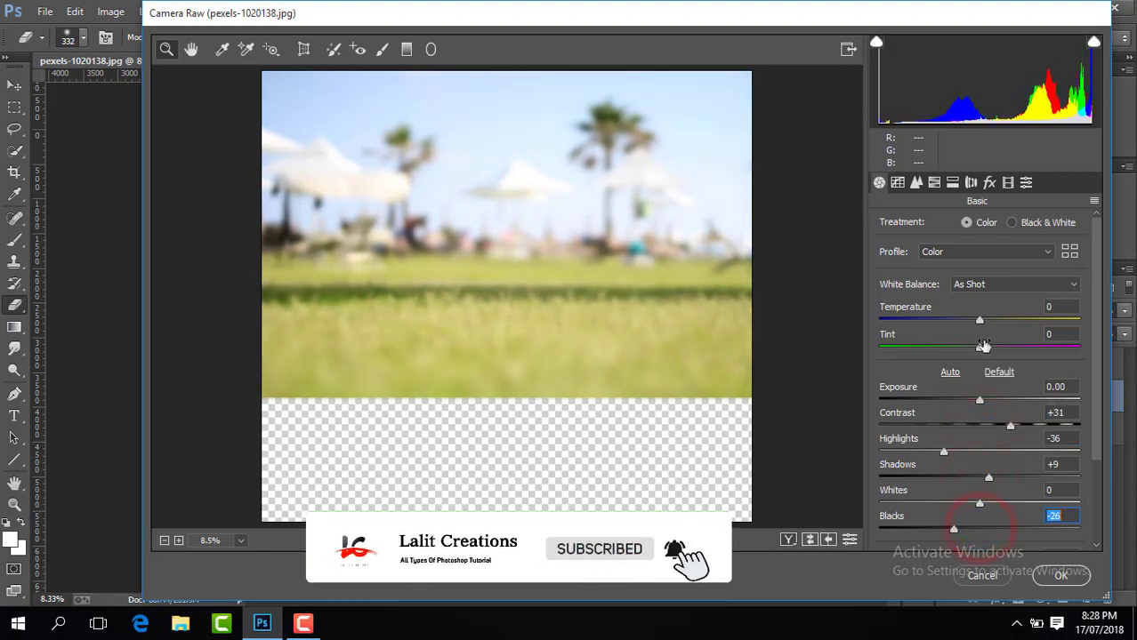
pyautogui.moveTo(979, 320); pyautogui.dragTo(970, 320)
pyautogui.moveTo(1095, 385); pyautogui.dragTo(1075, 481)
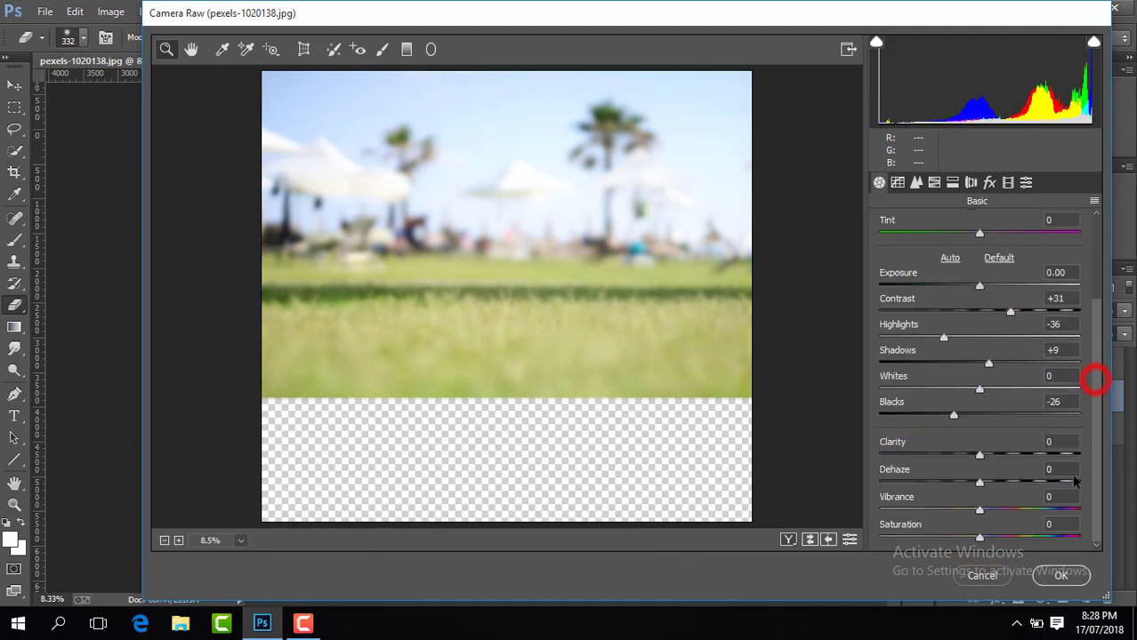
pyautogui.moveTo(979, 457); pyautogui.dragTo(996, 456)
pyautogui.moveTo(985, 514); pyautogui.dragTo(1012, 511)
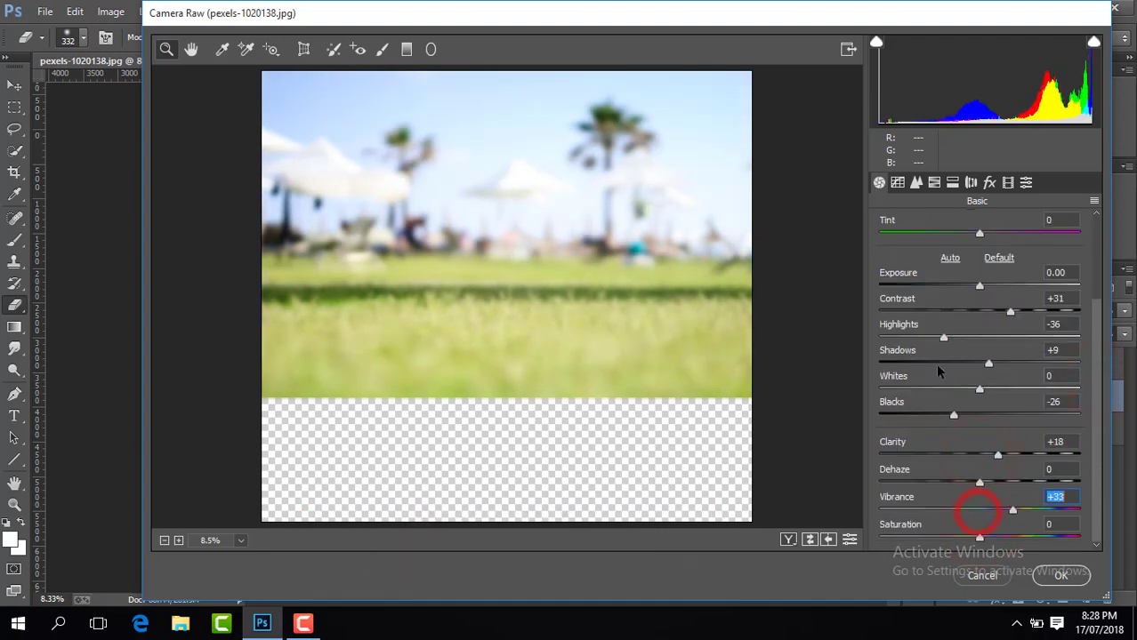
pyautogui.moveTo(944, 340); pyautogui.dragTo(908, 345)
# Raise HSL saturation: Greens +98, Yellows +25, Blues +80
pyautogui.click(916, 182)
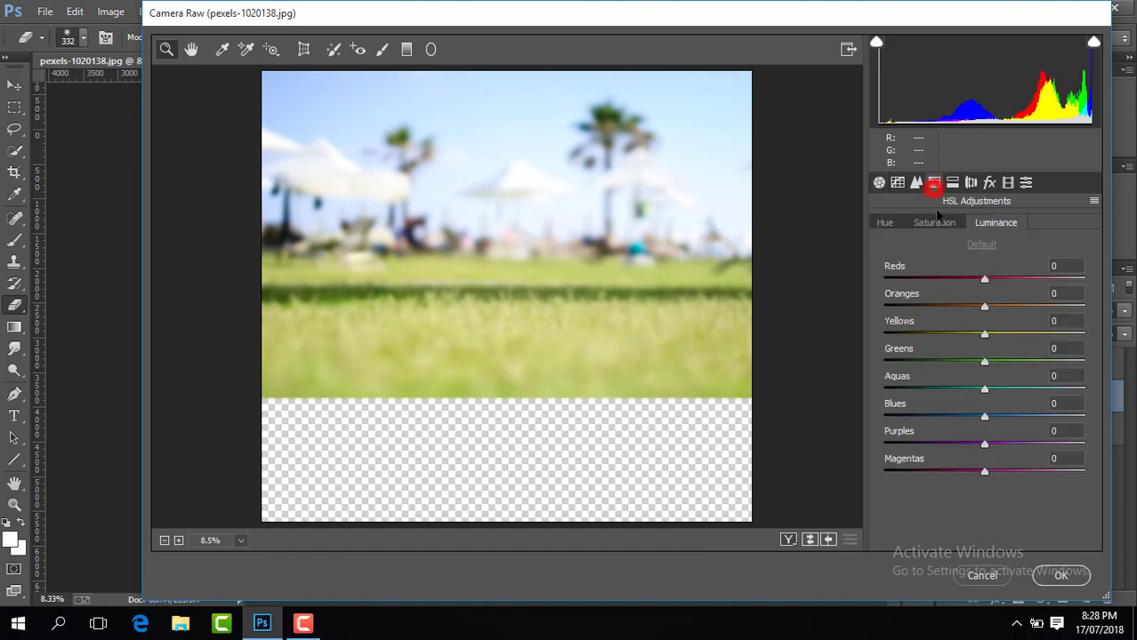
pyautogui.click(934, 223)
pyautogui.moveTo(1033, 359); pyautogui.dragTo(1080, 360)
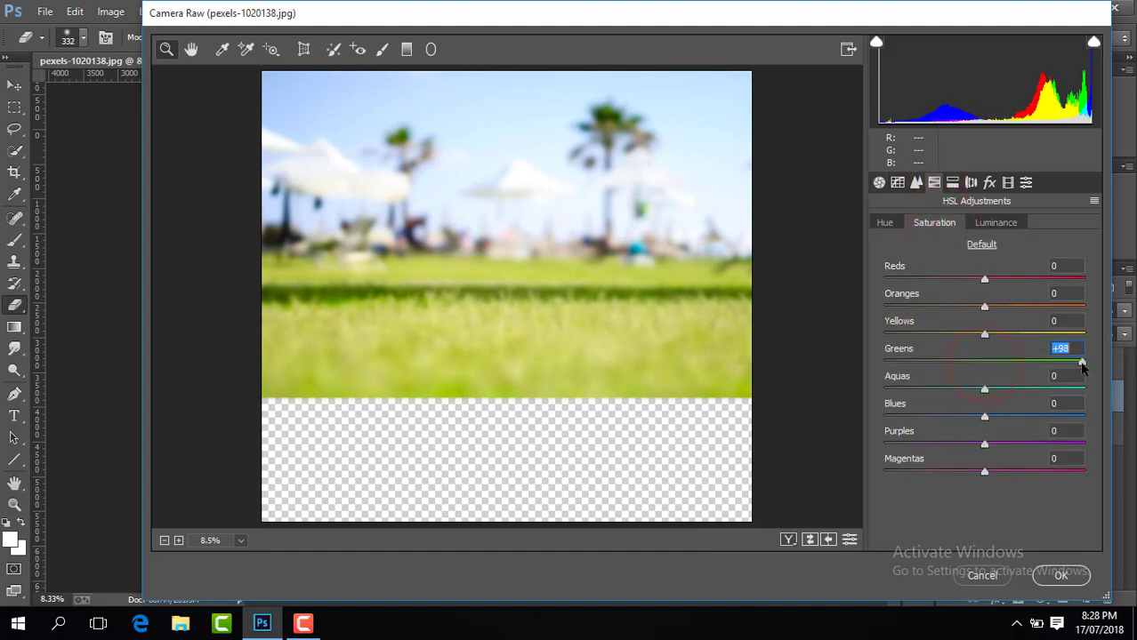
pyautogui.moveTo(985, 336); pyautogui.dragTo(1011, 336)
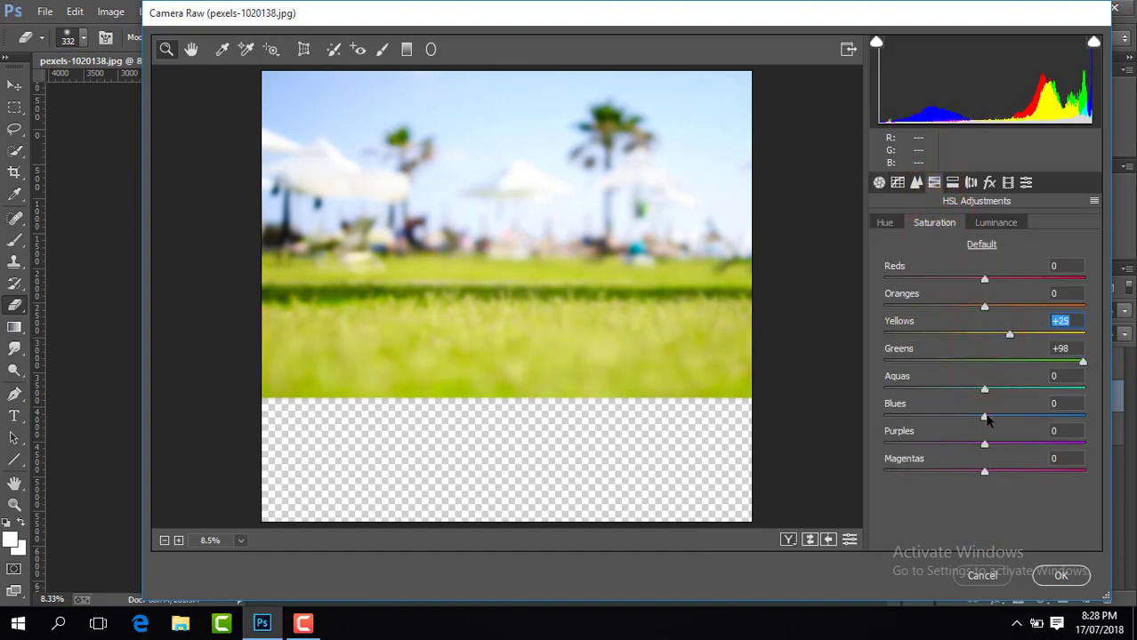
pyautogui.moveTo(985, 417); pyautogui.dragTo(1069, 419)
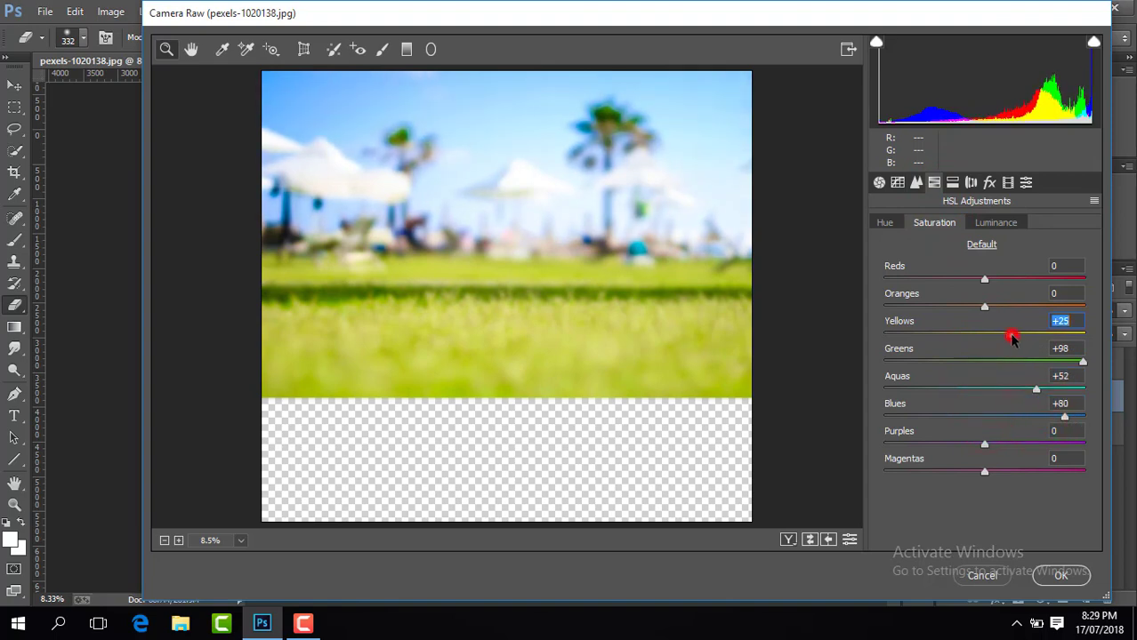
# Apply the background grade, compare before and after, and duplicate the man as Layer 1 copy 2
pyautogui.click(1058, 577)
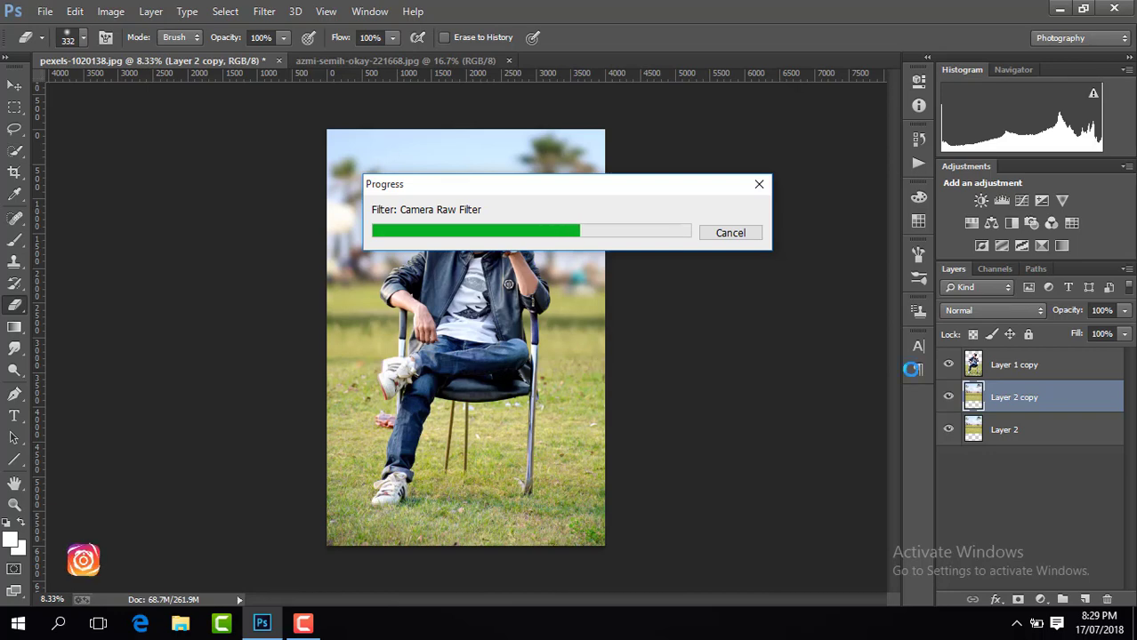
pyautogui.click(947, 397)
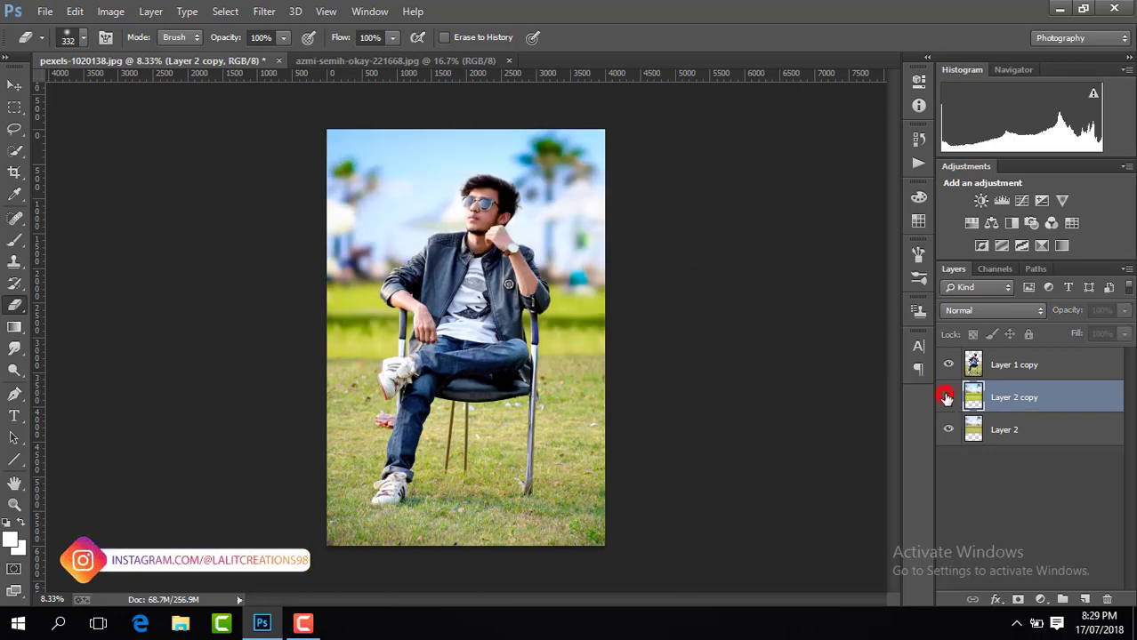
pyautogui.click(1091, 363)
pyautogui.hotkey('ctrl', 'j')
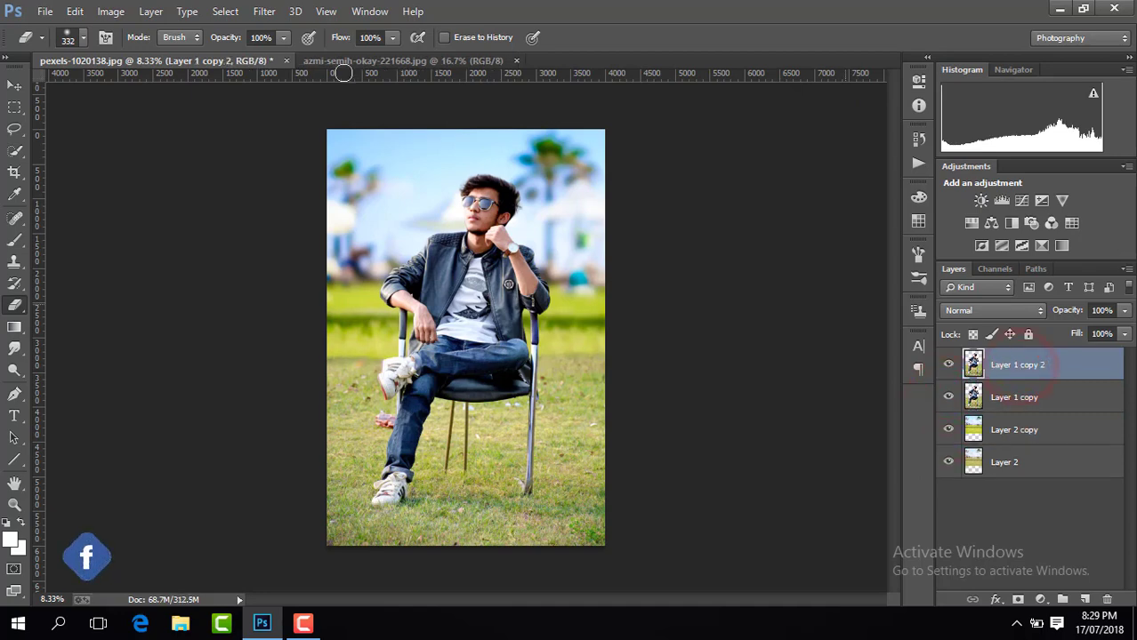
pyautogui.click(264, 10)
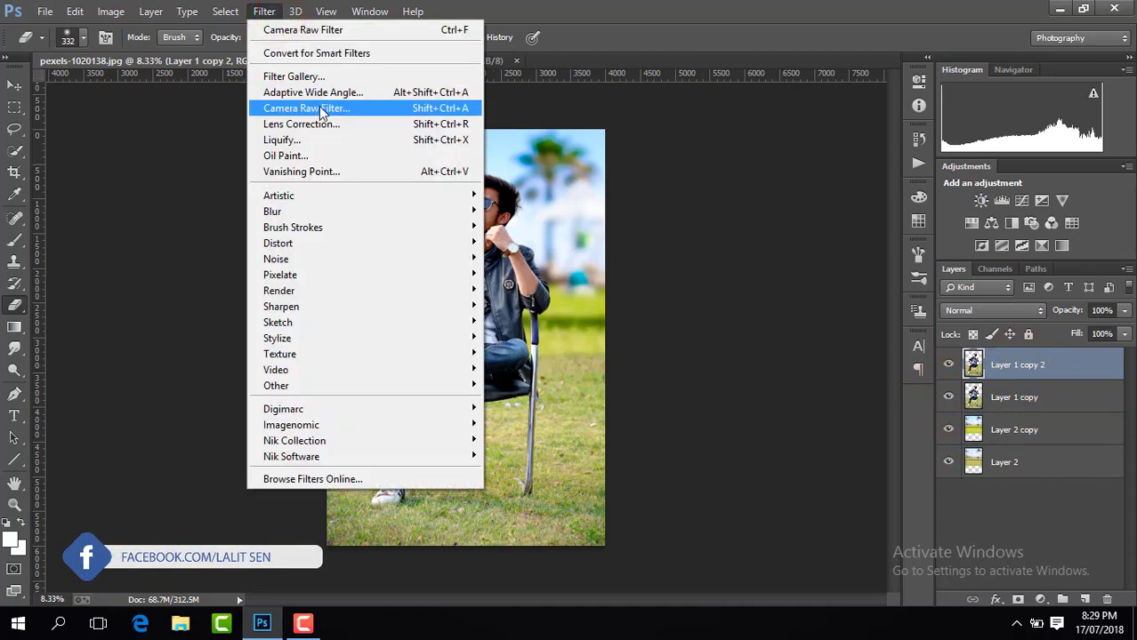
# Grade the man's copy in Camera Raw: lower highlights, blacks -18, clarity +7, vibrance +14
pyautogui.click(320, 110)
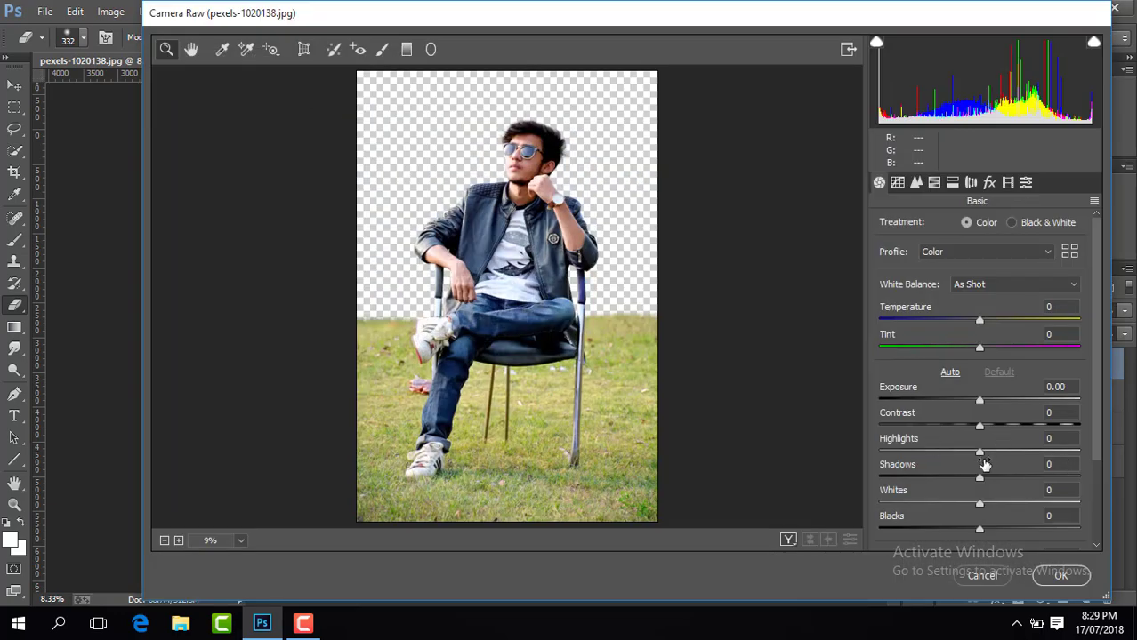
pyautogui.moveTo(977, 453)
pyautogui.mouseDown()
pyautogui.moveTo(960, 453)
pyautogui.moveTo(1002, 426)
pyautogui.mouseUp()
pyautogui.moveTo(979, 477)
pyautogui.mouseDown()
pyautogui.moveTo(1019, 478)
pyautogui.moveTo(953, 453)
pyautogui.mouseUp()
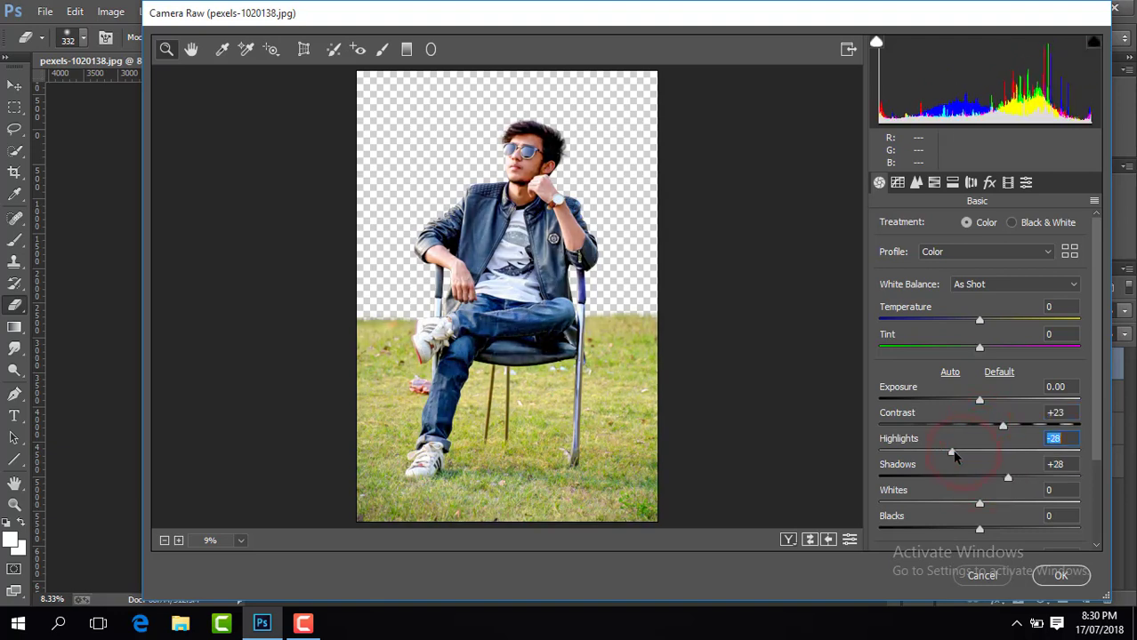
pyautogui.click(1008, 478)
pyautogui.moveTo(979, 529); pyautogui.dragTo(960, 530)
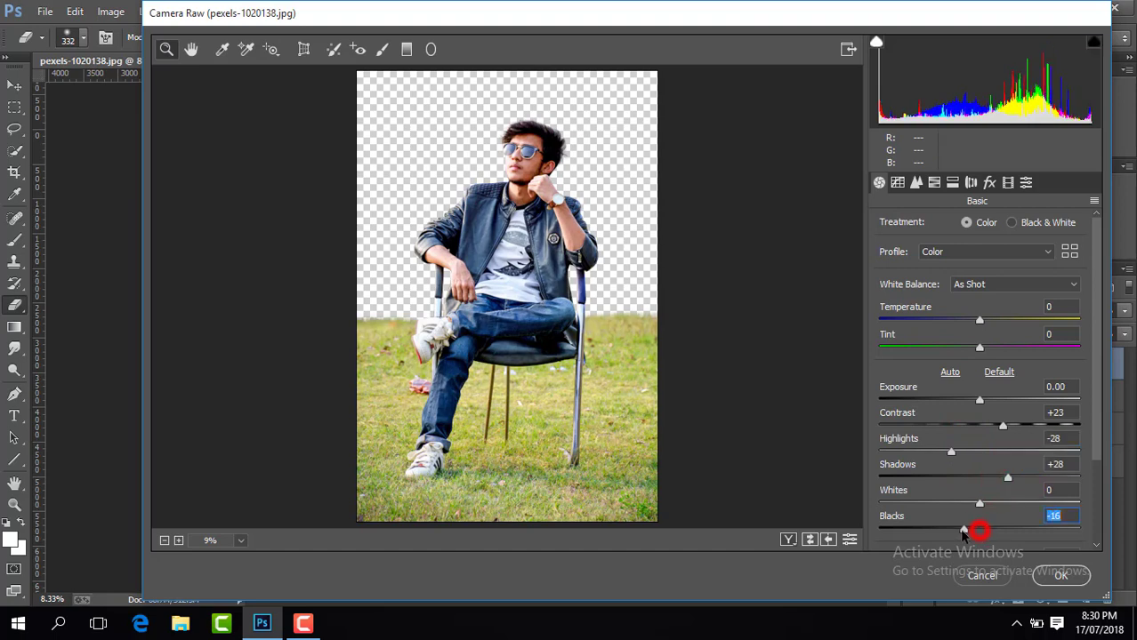
pyautogui.click(1096, 454)
pyautogui.moveTo(979, 478); pyautogui.dragTo(985, 478)
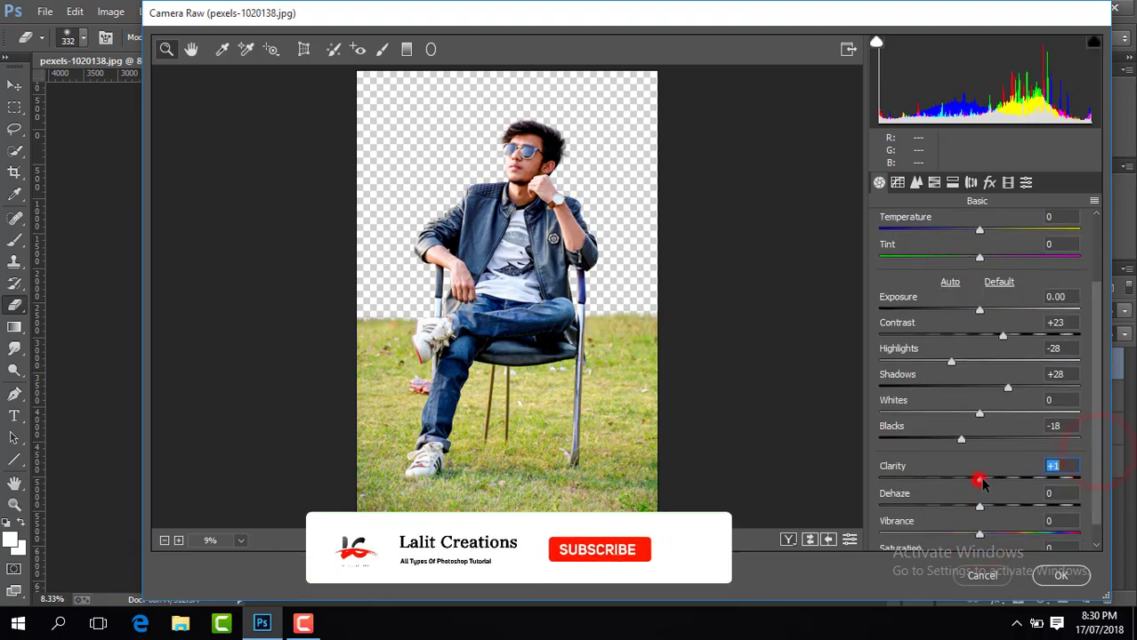
pyautogui.moveTo(979, 534); pyautogui.dragTo(994, 534)
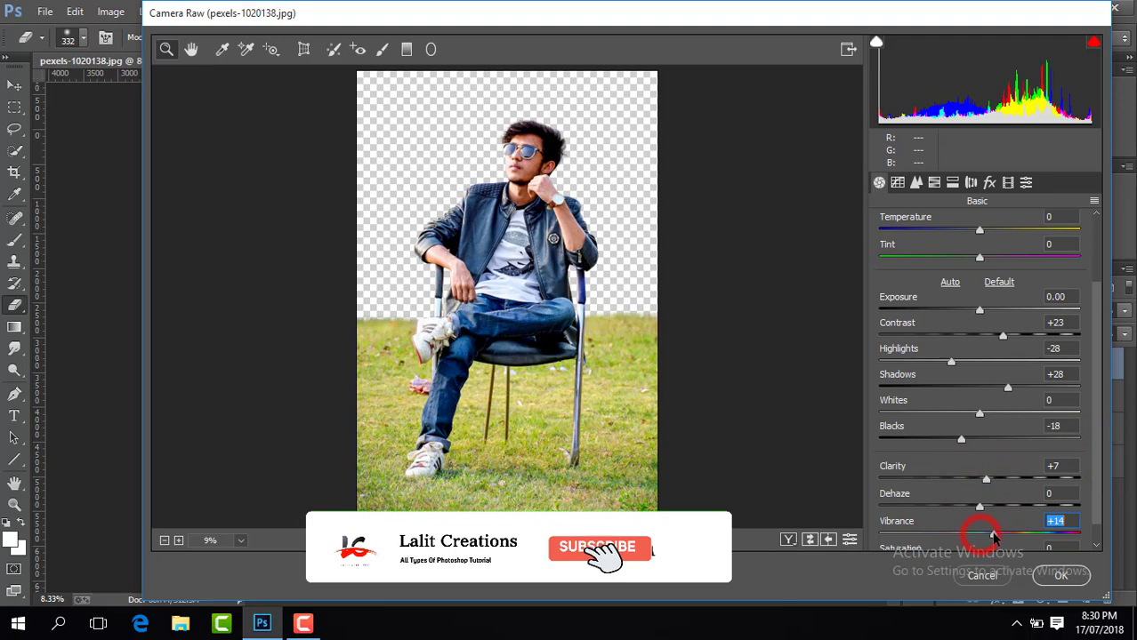
pyautogui.click(1094, 427)
# Push HSL saturation to Greens +100 and Blues about +69
pyautogui.click(934, 182)
pyautogui.click(936, 222)
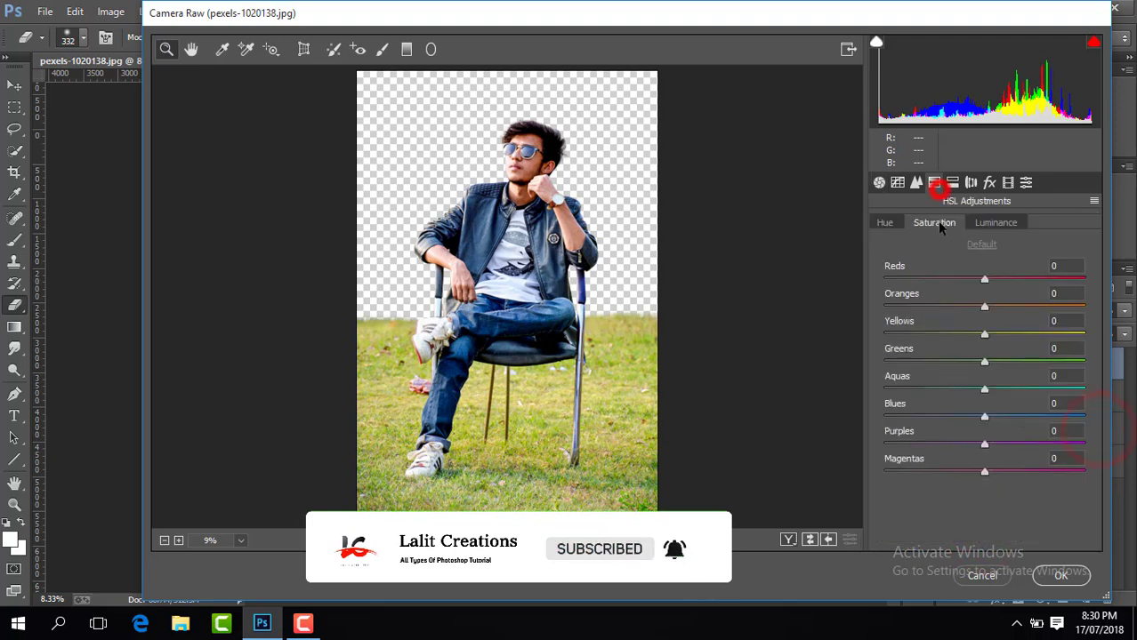
pyautogui.moveTo(985, 363); pyautogui.dragTo(1090, 365)
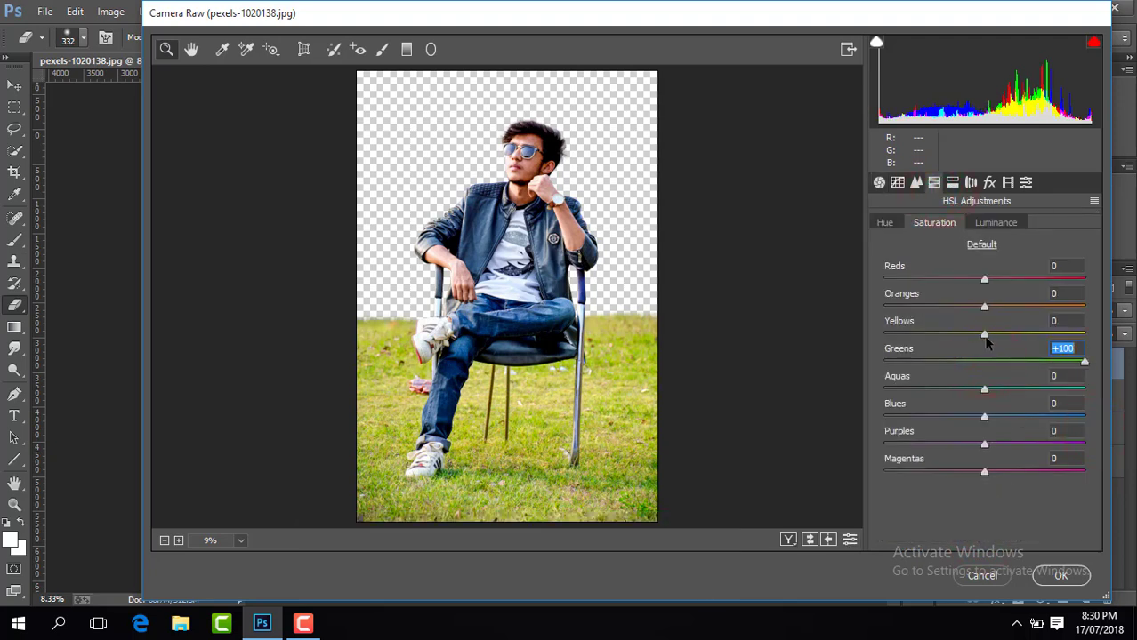
pyautogui.moveTo(985, 414); pyautogui.dragTo(1058, 418)
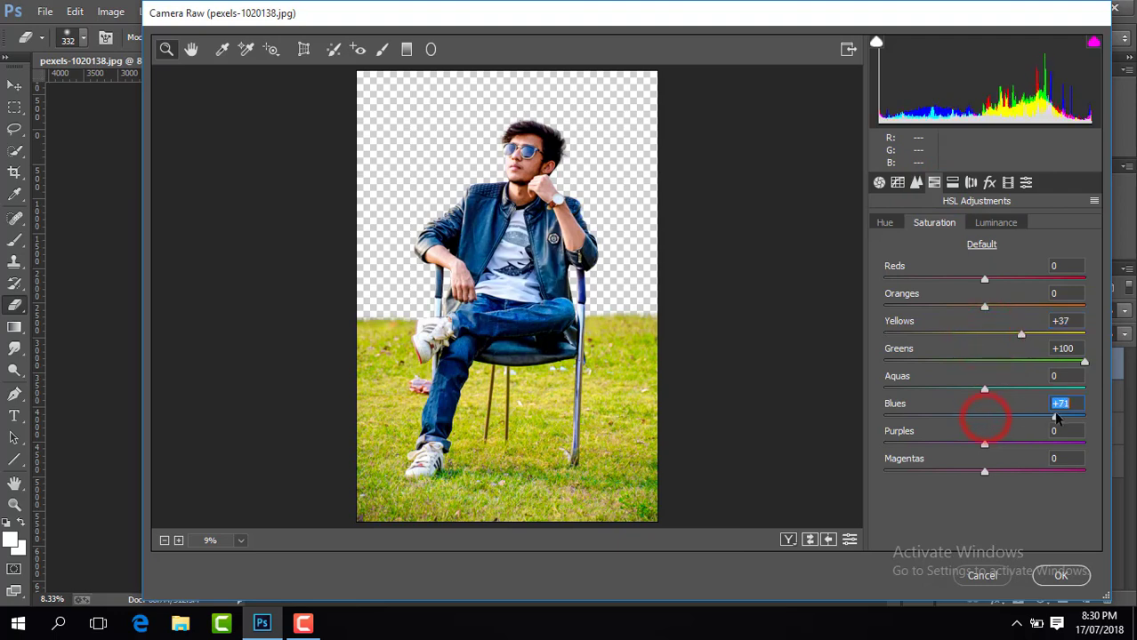
pyautogui.click(999, 223)
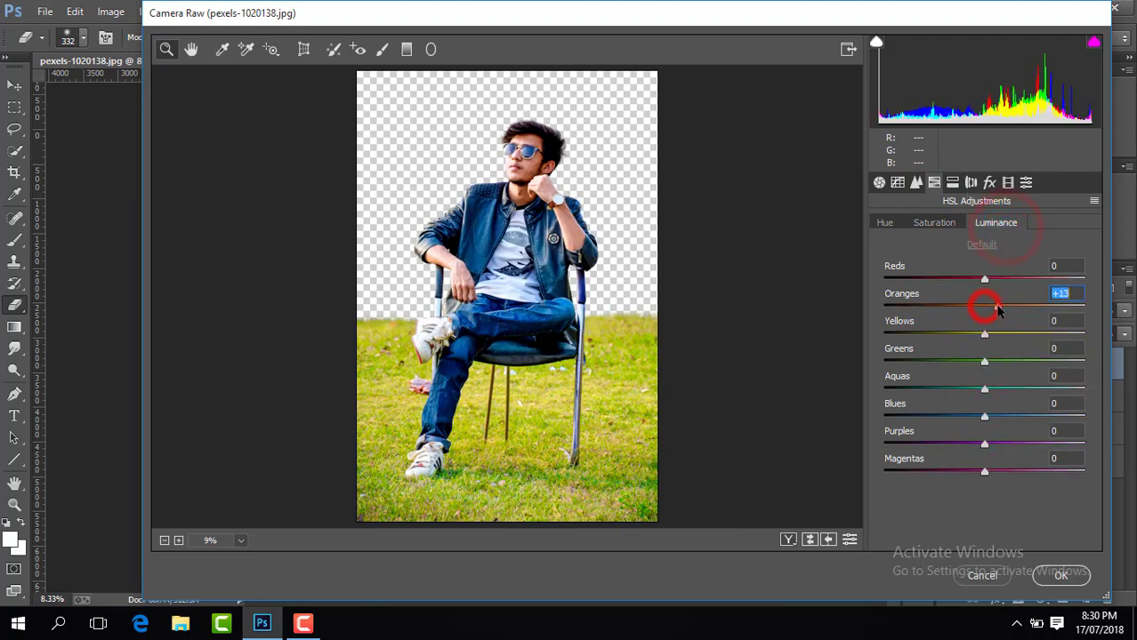
pyautogui.click(927, 222)
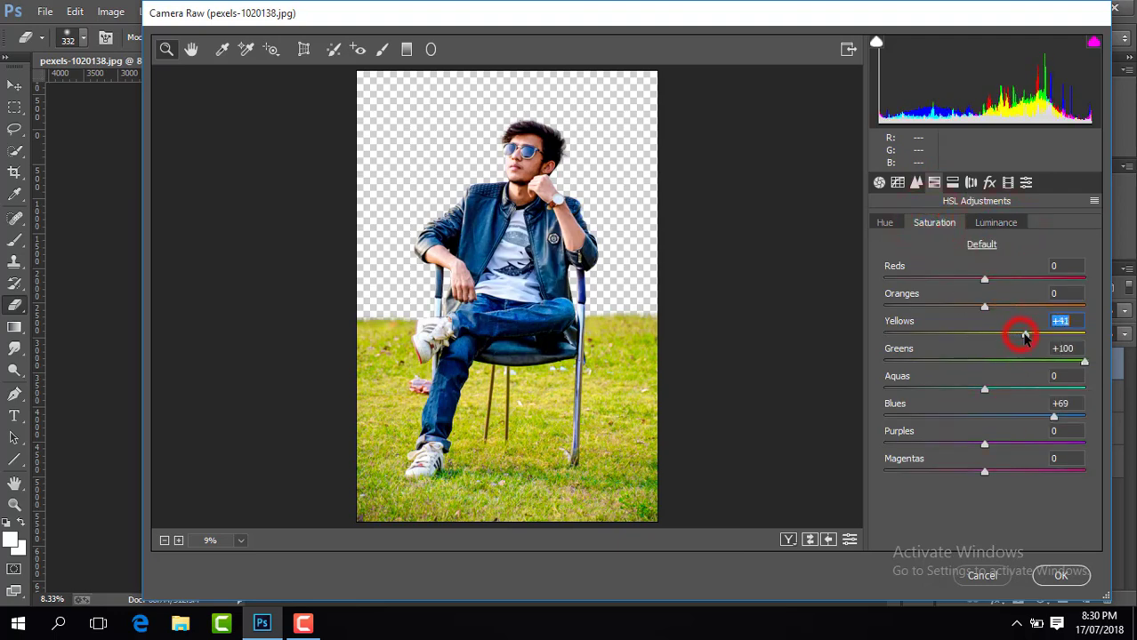
# Nudge the Blues hue left and raise luminance noise reduction in Detail
pyautogui.click(885, 223)
pyautogui.moveTo(984, 417); pyautogui.dragTo(971, 417)
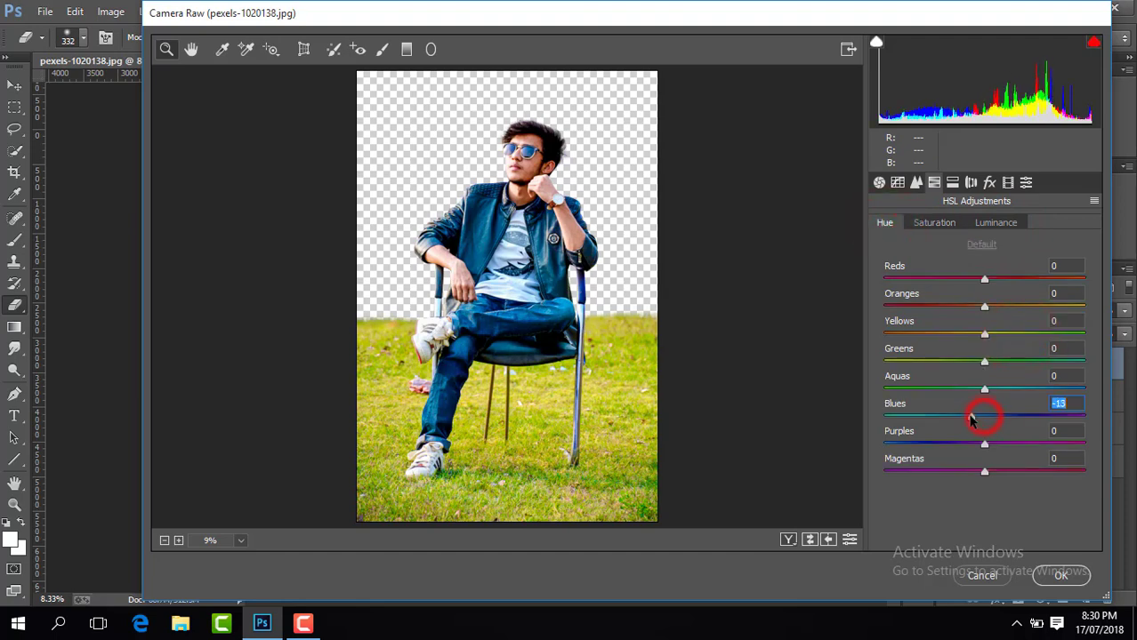
pyautogui.click(950, 224)
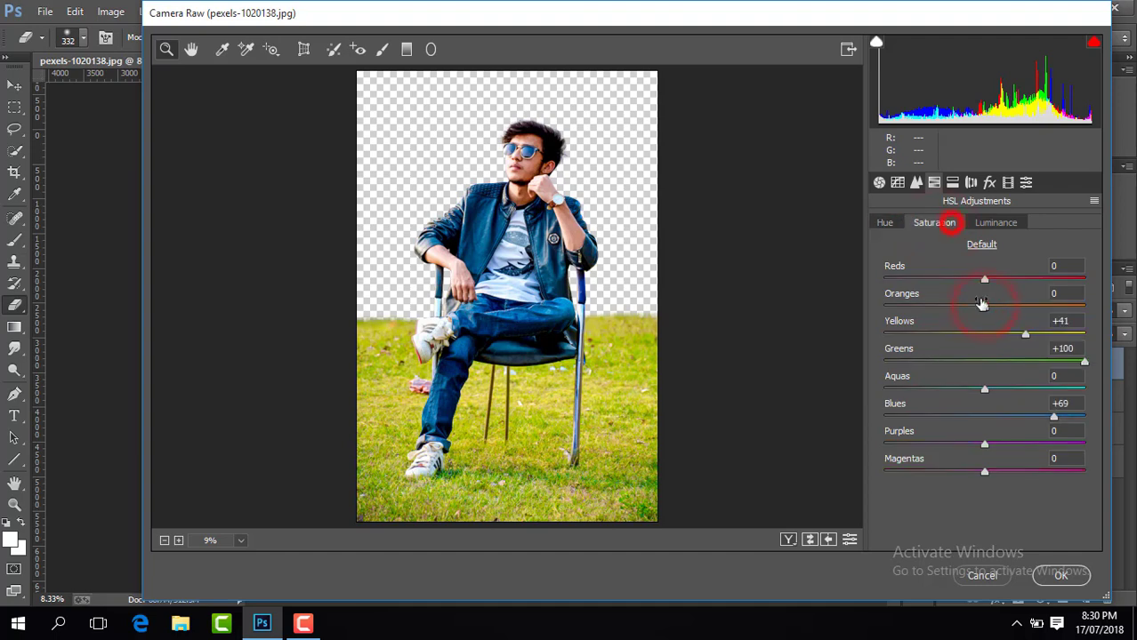
pyautogui.click(983, 307)
pyautogui.click(916, 184)
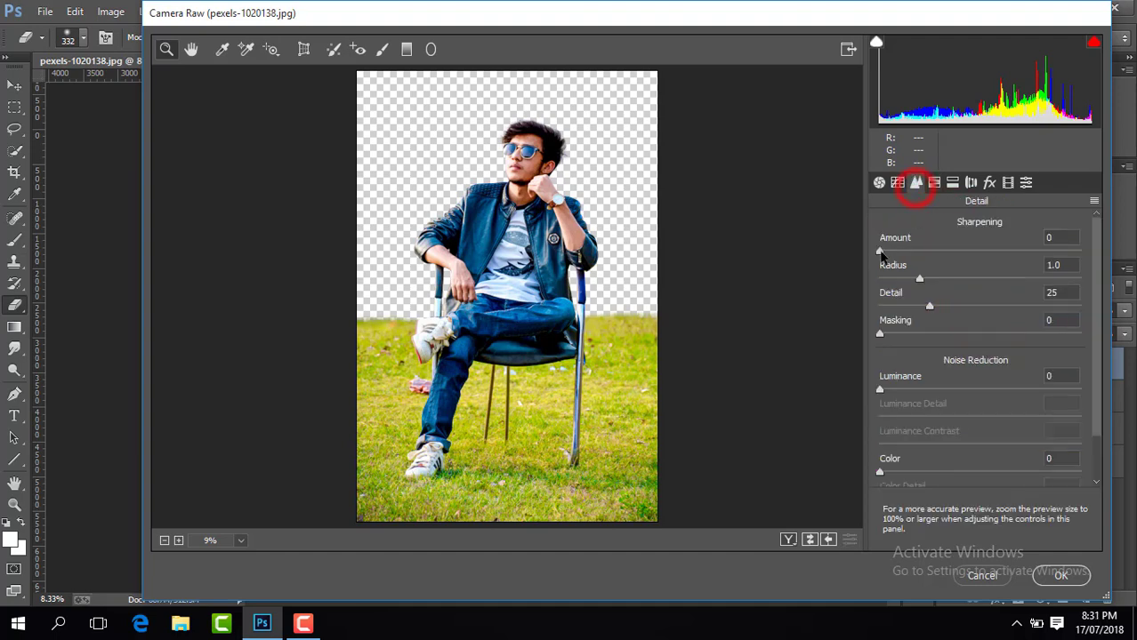
pyautogui.moveTo(881, 393); pyautogui.dragTo(917, 392)
# Apply the Camera Raw grade and toggle the top layer's visibility to compare
pyautogui.click(1061, 575)
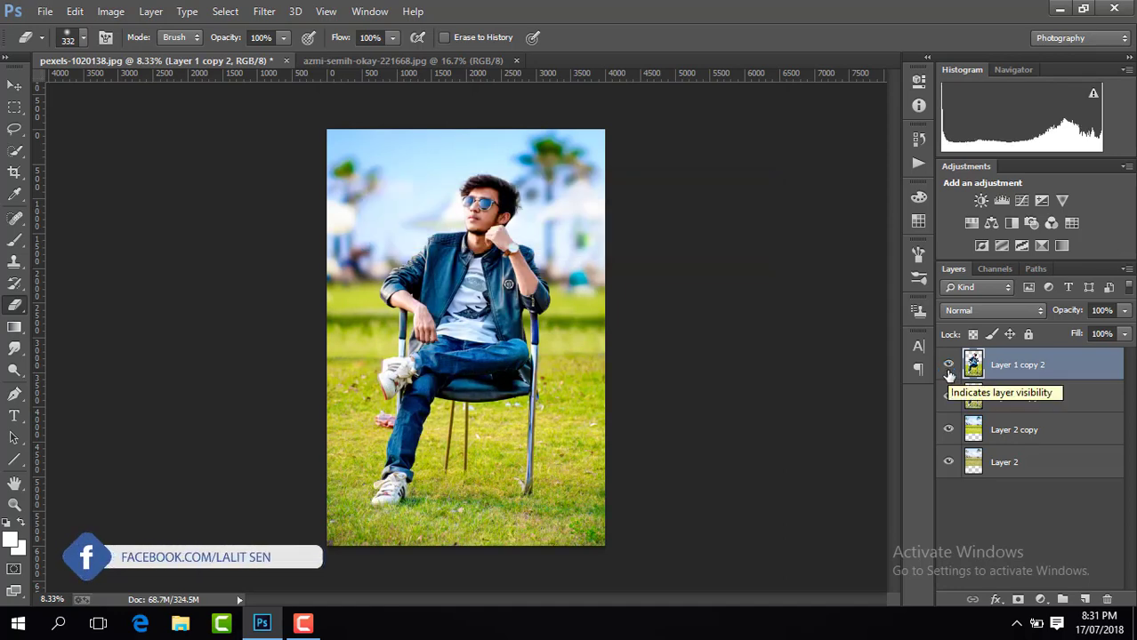
pyautogui.click(948, 365)
pyautogui.click(948, 365)
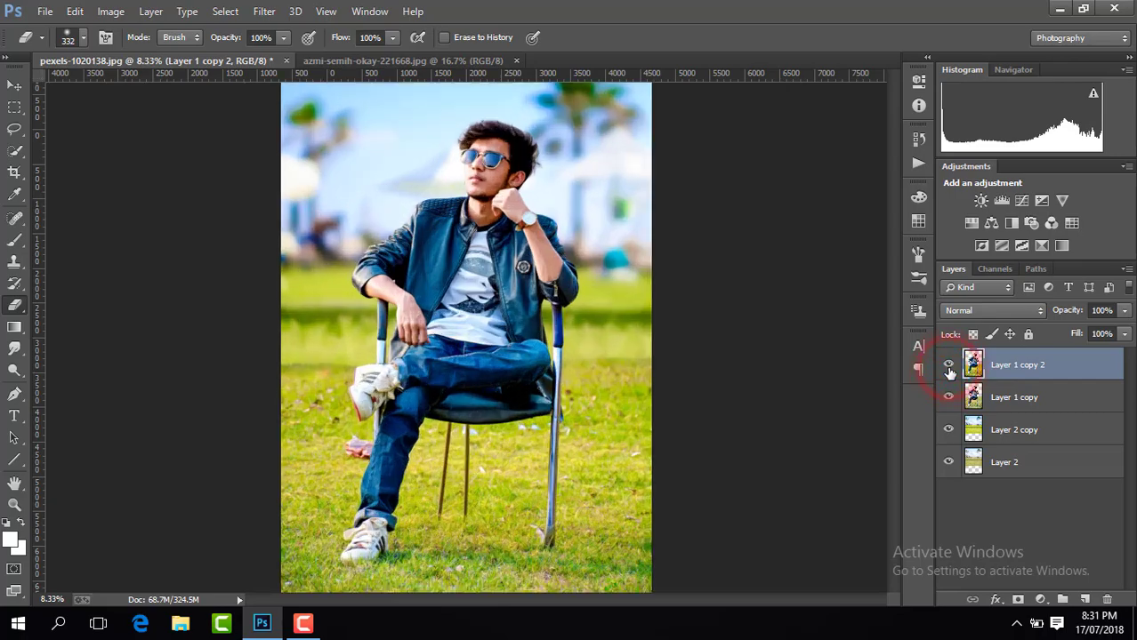
# Zoom in to inspect the photo, zoom back out, and bring up the top layer's context menu
pyautogui.hotkey('ctrl', '+')
pyautogui.hotkey('ctrl', '+')
pyautogui.hotkey('ctrl', '+')
pyautogui.moveTo(883, 346); pyautogui.dragTo(886, 288)
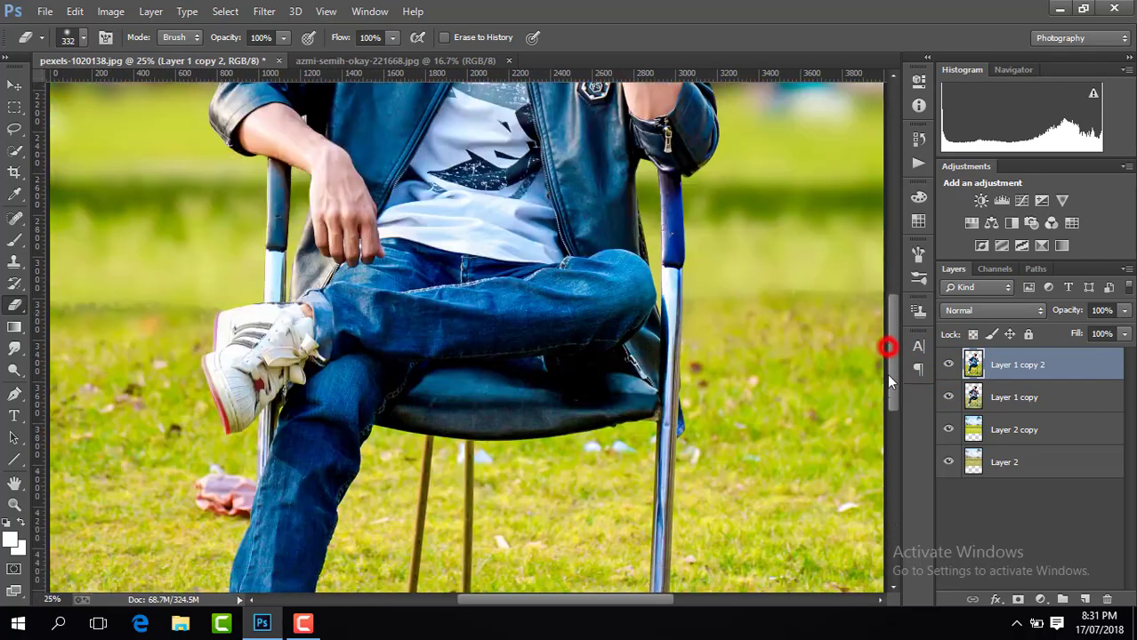
pyautogui.hotkey('ctrl', '-')
pyautogui.hotkey('ctrl', '-')
pyautogui.hotkey('ctrl', '-')
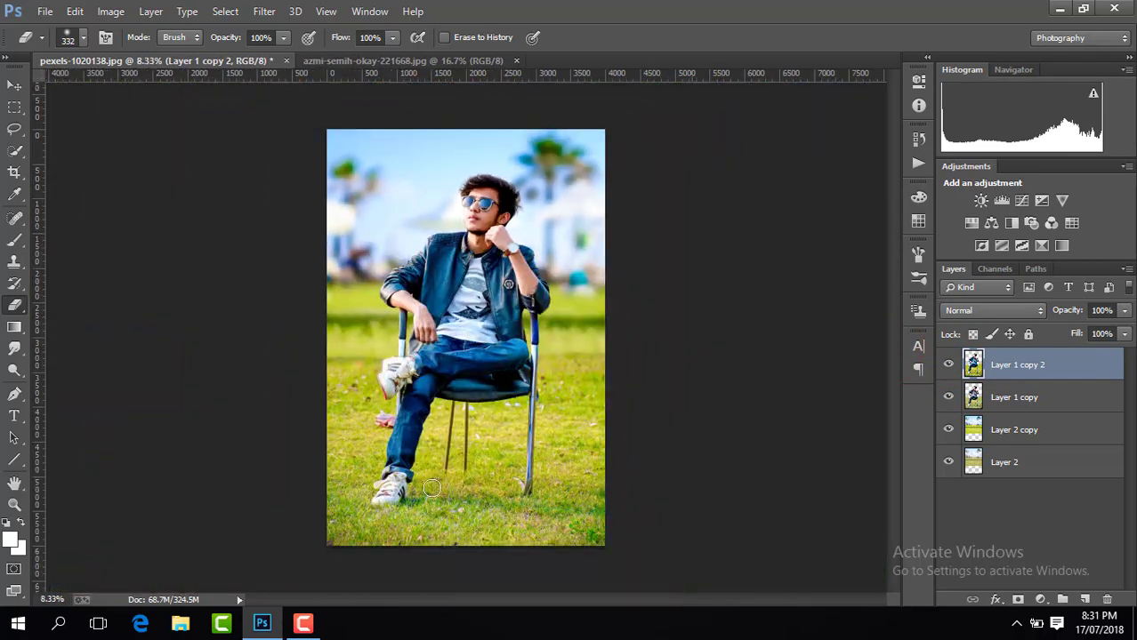
pyautogui.click(302, 625)
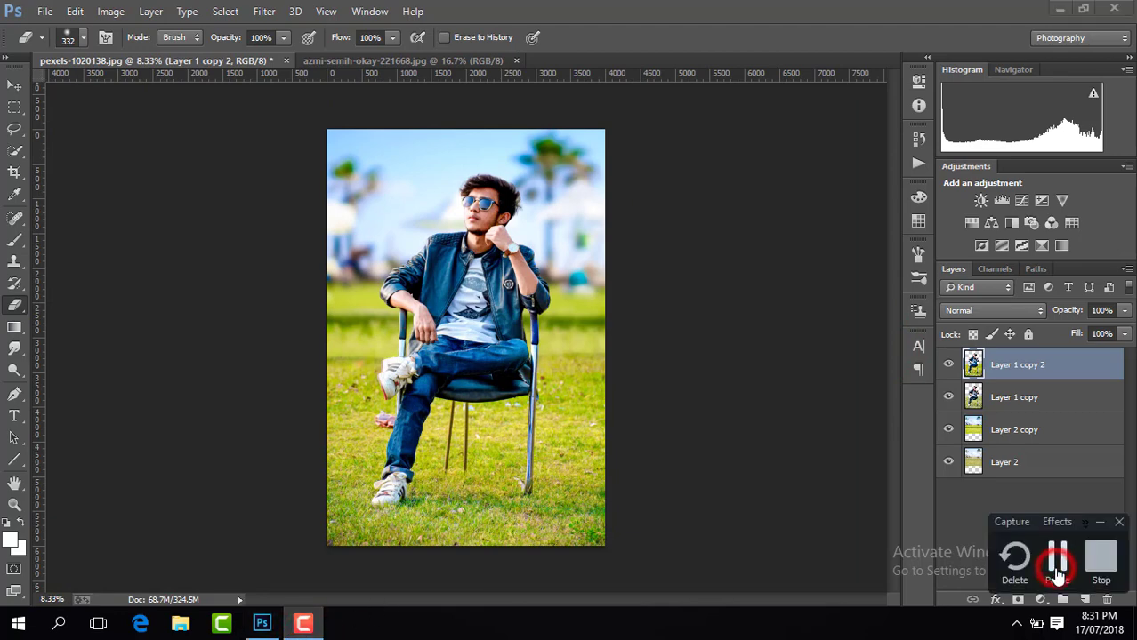
pyautogui.rightClick(1027, 361)
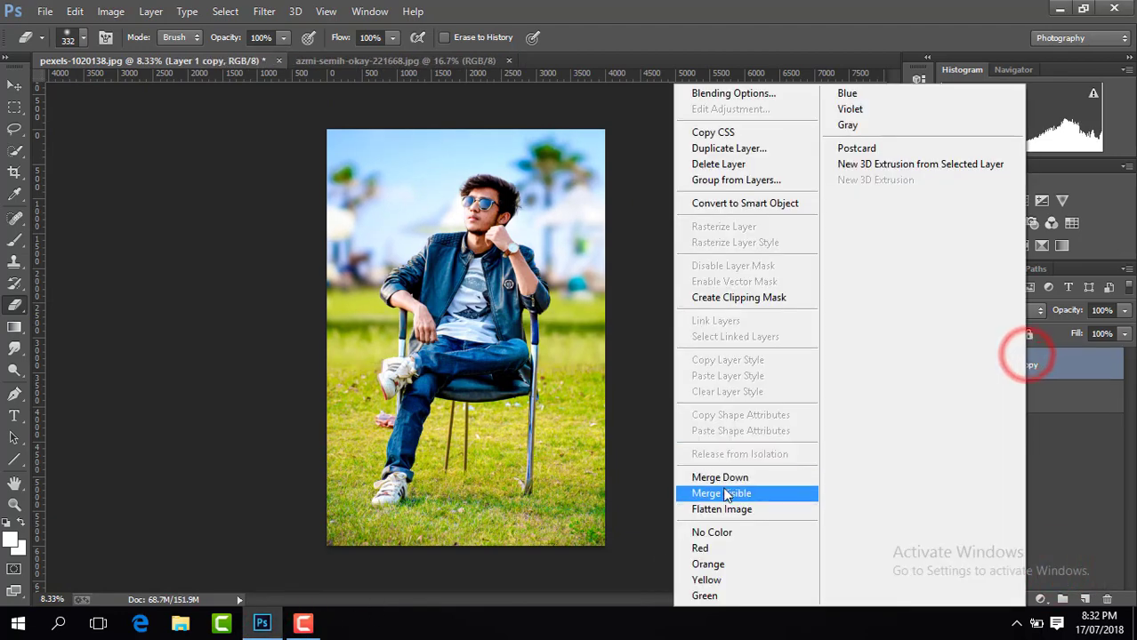
# Merge visible layers into Layer 1 copy, duplicate it, and start the Camera Raw Filter
pyautogui.click(724, 493)
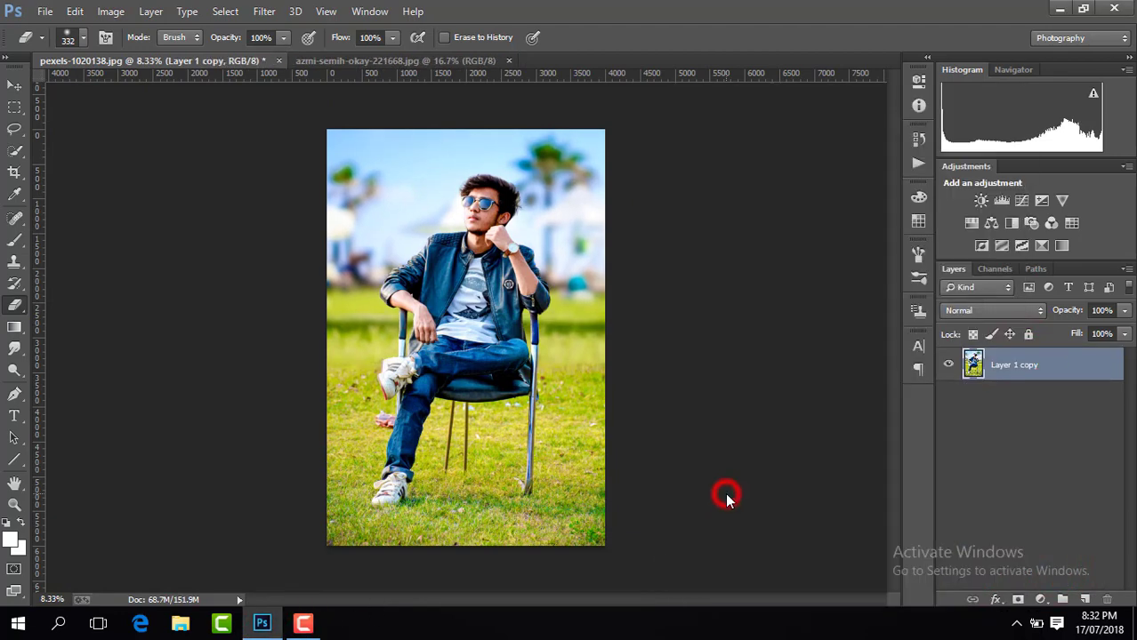
pyautogui.hotkey('ctrl', 'j')
pyautogui.click(263, 11)
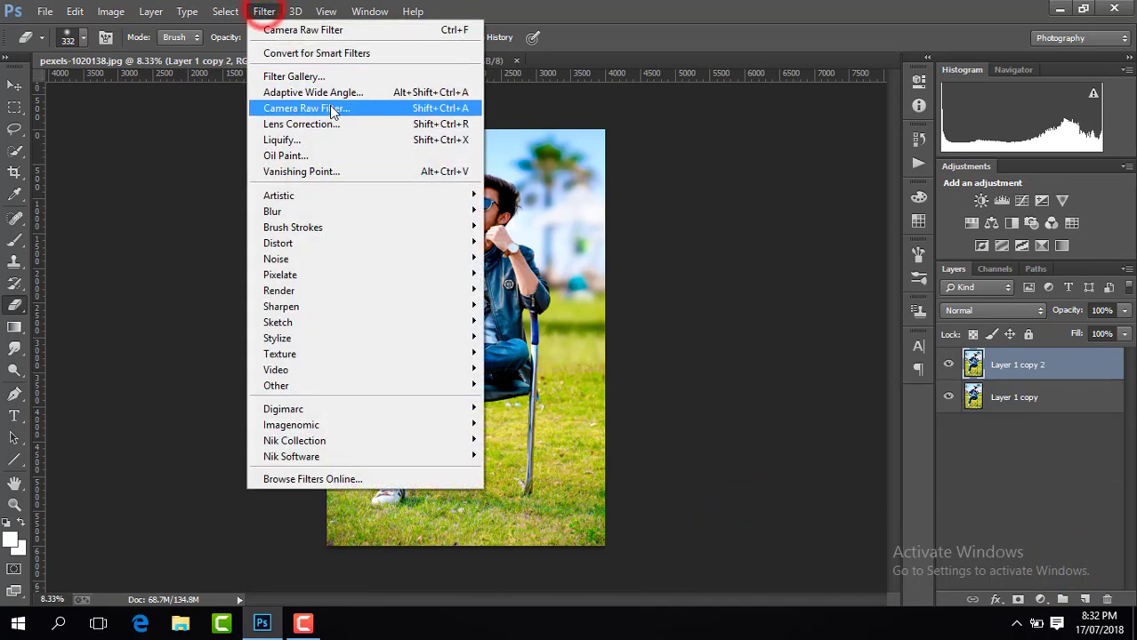
pyautogui.click(331, 109)
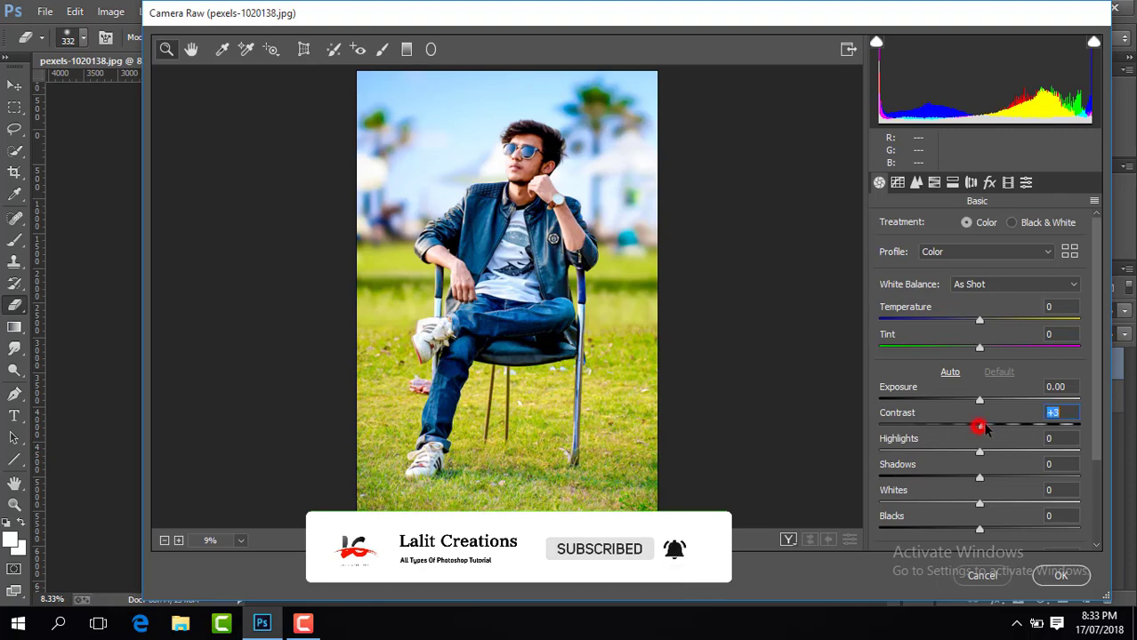
# In Basic, set Contrast +21, Highlights -13, Shadows +9, Clarity +9 and Vibrance +29
pyautogui.moveTo(985, 428); pyautogui.dragTo(1000, 426)
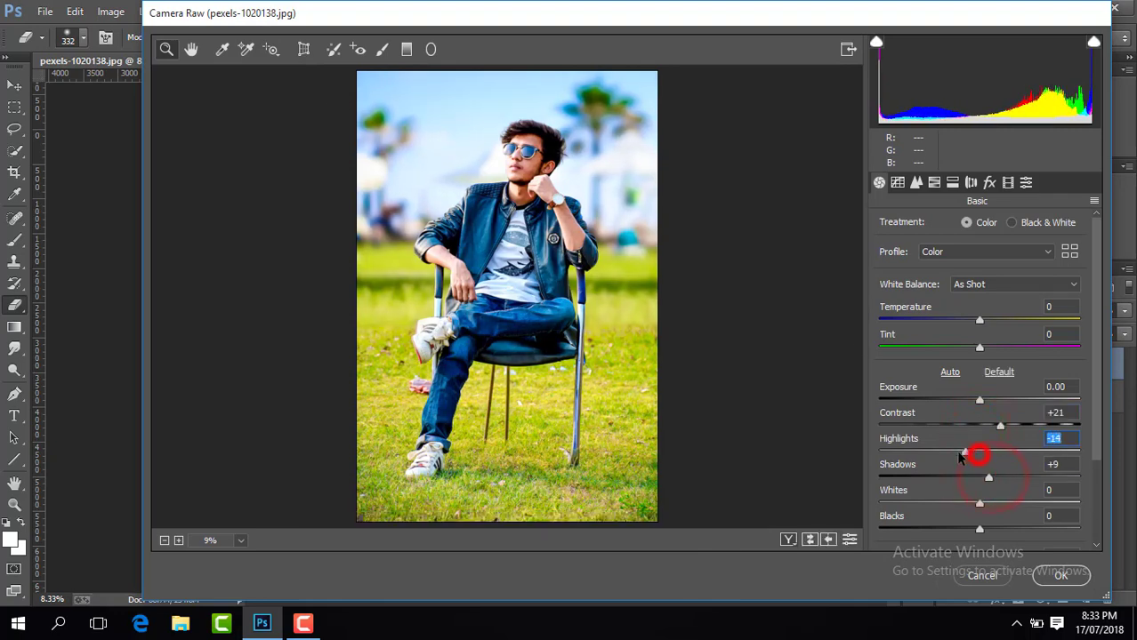
pyautogui.click(1098, 430)
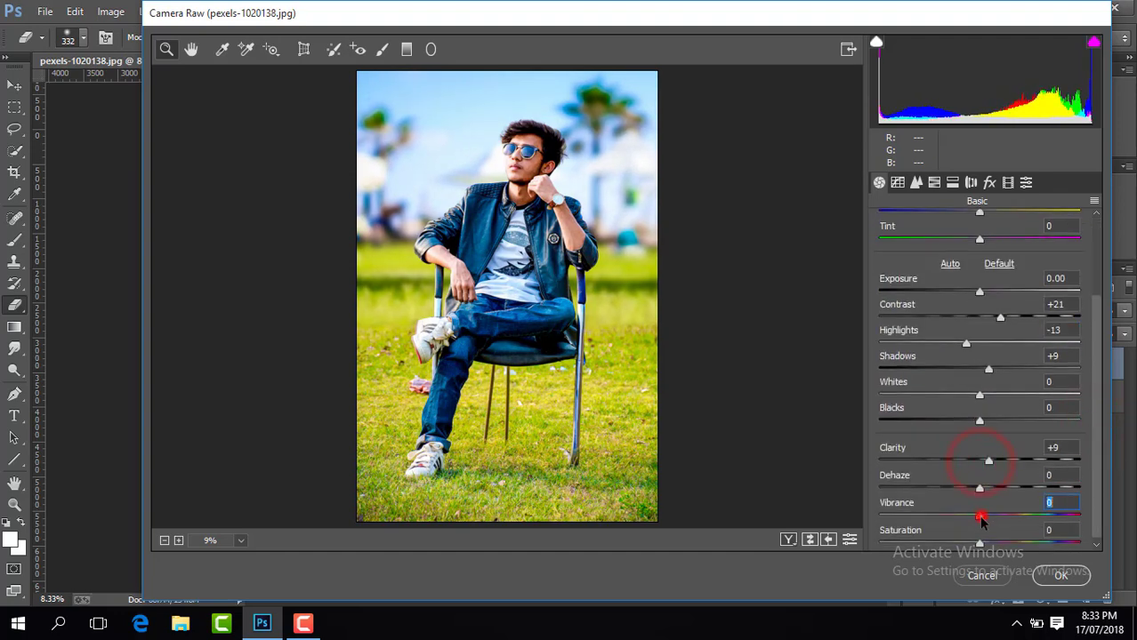
pyautogui.moveTo(980, 517); pyautogui.dragTo(1032, 514)
pyautogui.moveTo(1100, 478); pyautogui.dragTo(1087, 348)
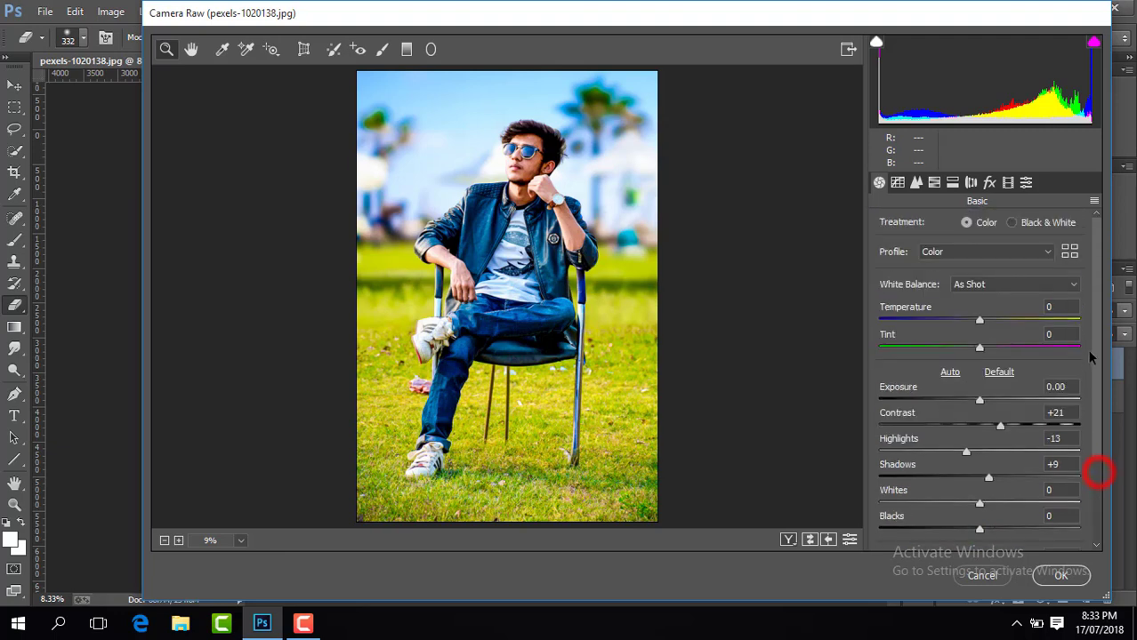
pyautogui.click(934, 183)
# Boost yellow and green saturation, then set Greens hue -49 and Yellows hue about +45
pyautogui.moveTo(913, 333)
pyautogui.mouseDown()
pyautogui.moveTo(1032, 336)
pyautogui.moveTo(1087, 366)
pyautogui.mouseUp()
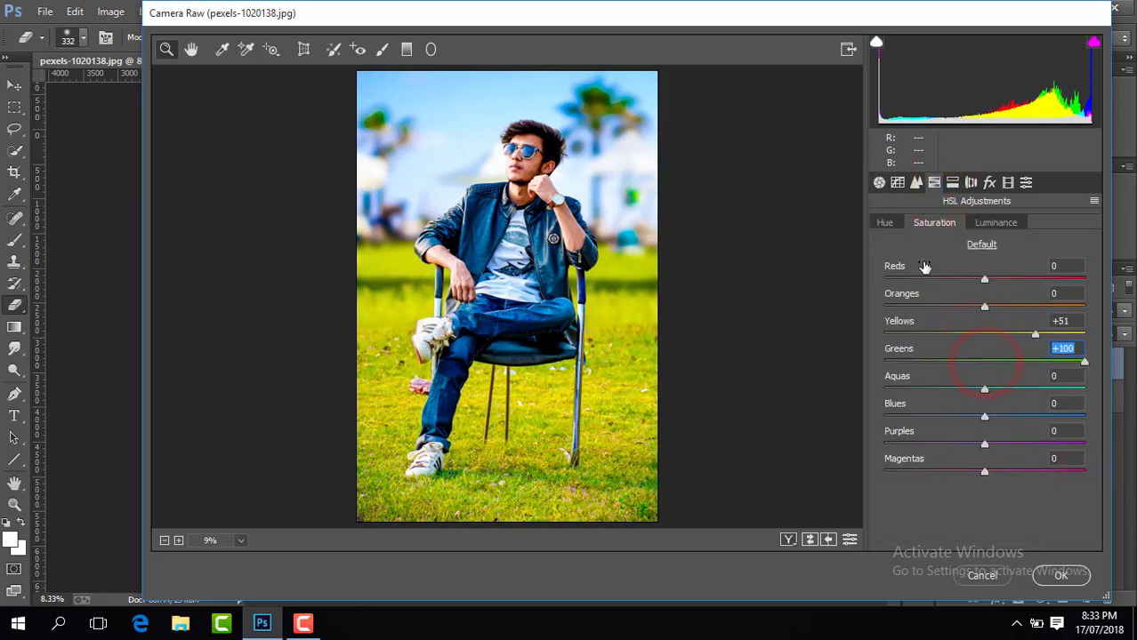
pyautogui.click(886, 223)
pyautogui.moveTo(985, 335)
pyautogui.mouseDown()
pyautogui.moveTo(1094, 345)
pyautogui.moveTo(1081, 349)
pyautogui.mouseUp()
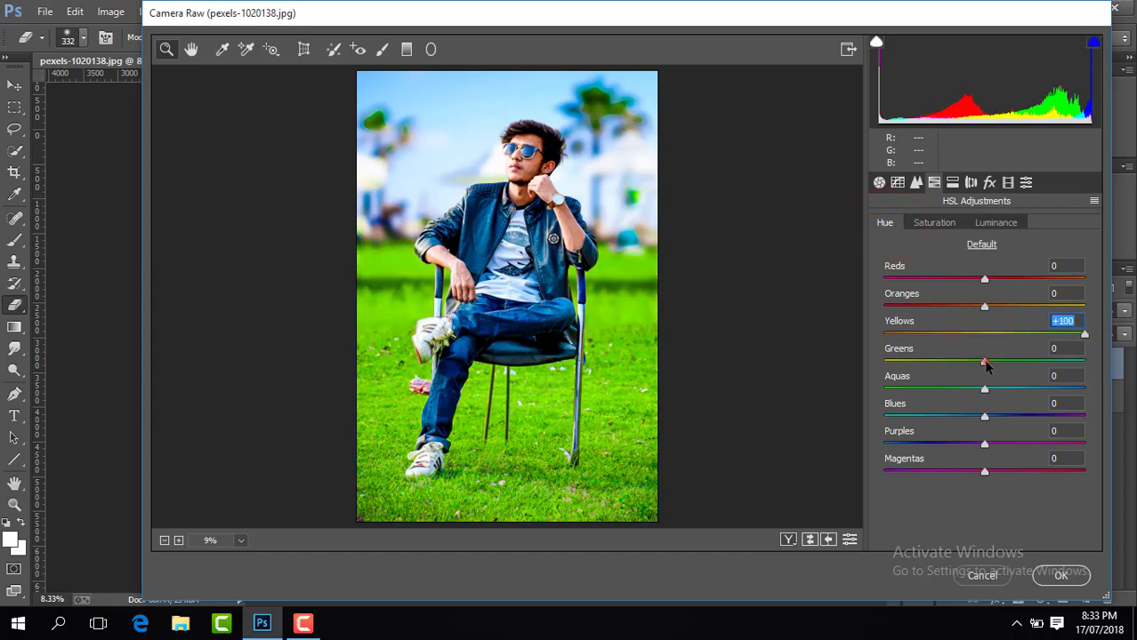
pyautogui.moveTo(985, 363); pyautogui.dragTo(1120, 372)
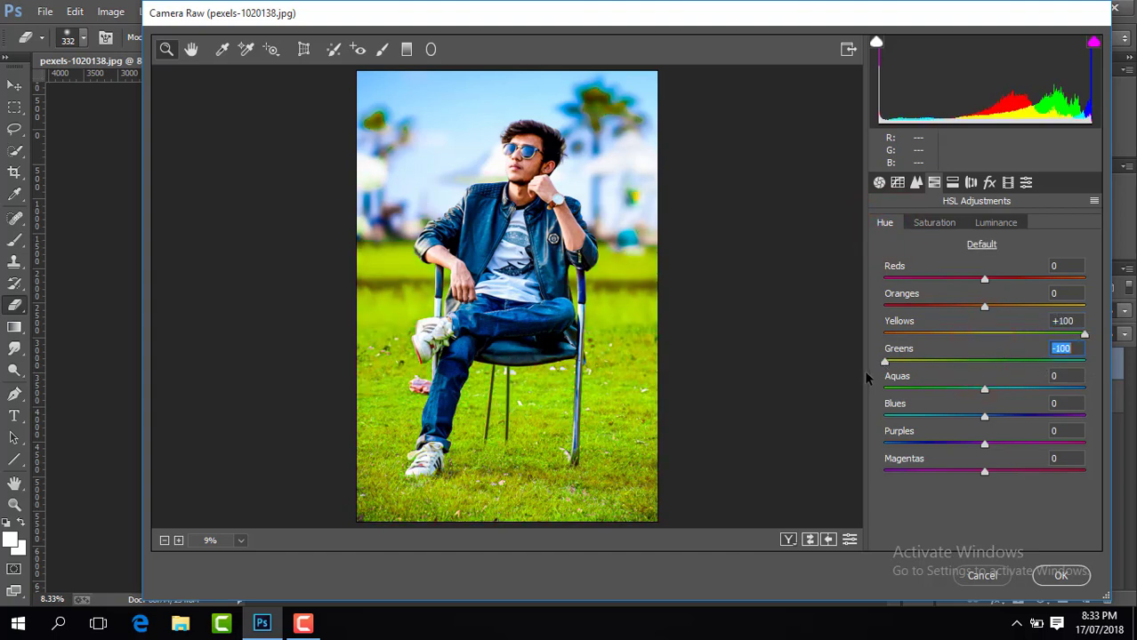
pyautogui.click(1020, 334)
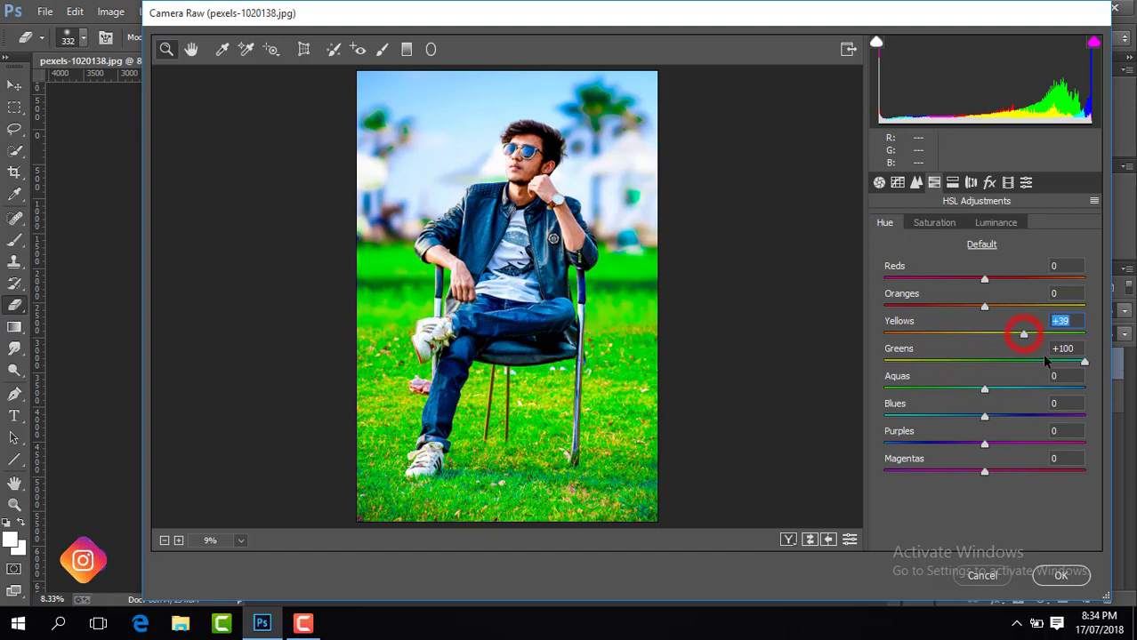
pyautogui.click(1049, 362)
pyautogui.moveTo(1050, 362); pyautogui.dragTo(879, 363)
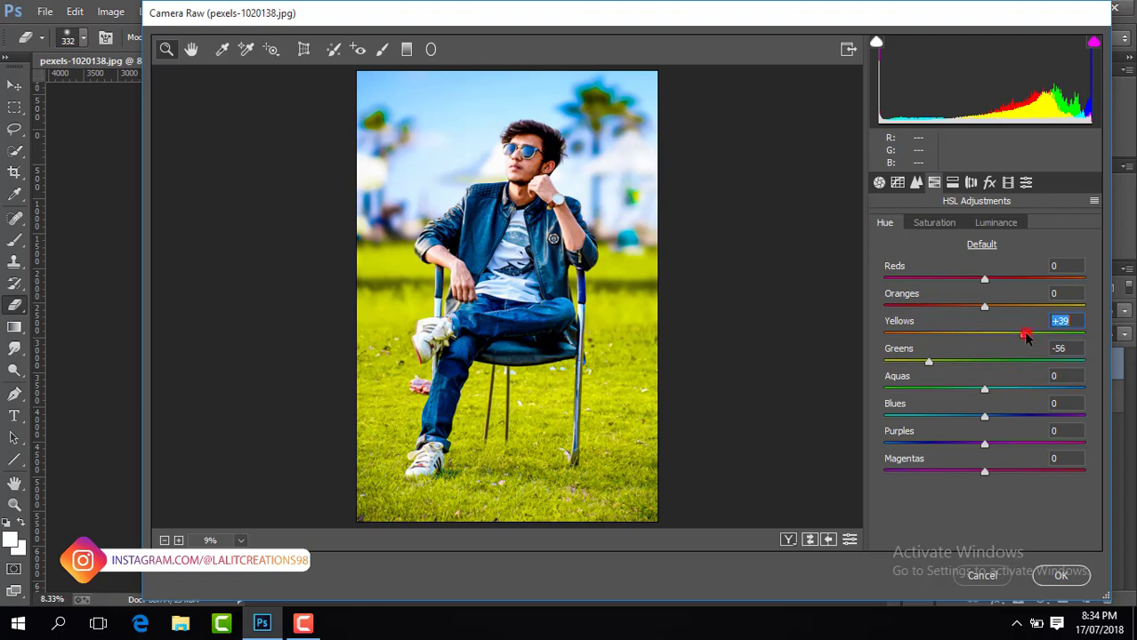
pyautogui.moveTo(1025, 336); pyautogui.dragTo(999, 335)
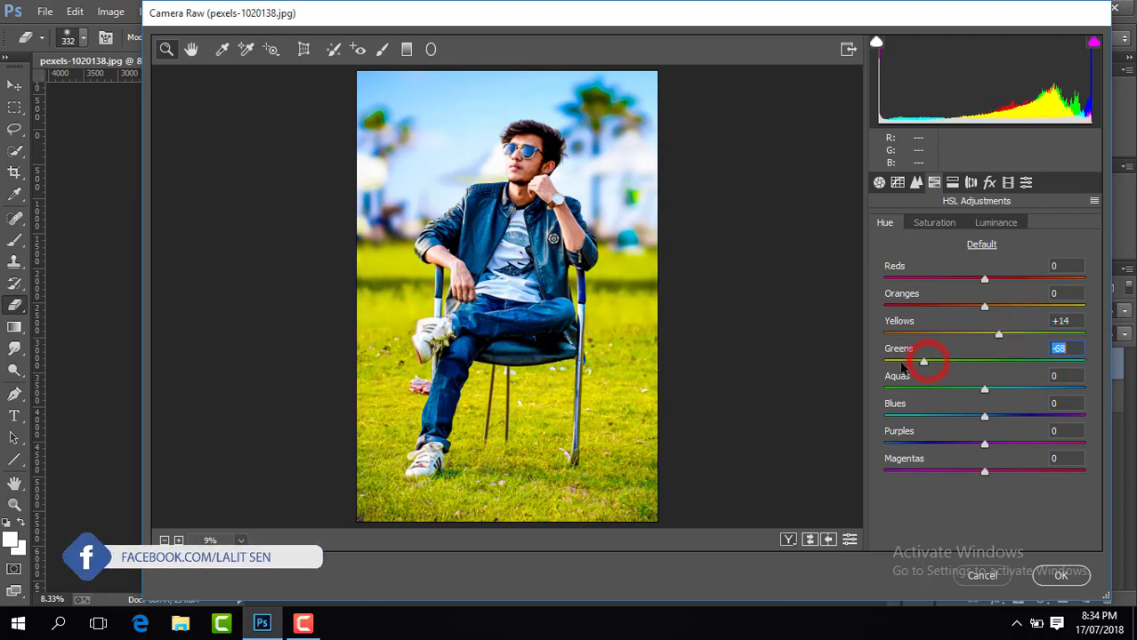
pyautogui.moveTo(916, 363); pyautogui.dragTo(936, 364)
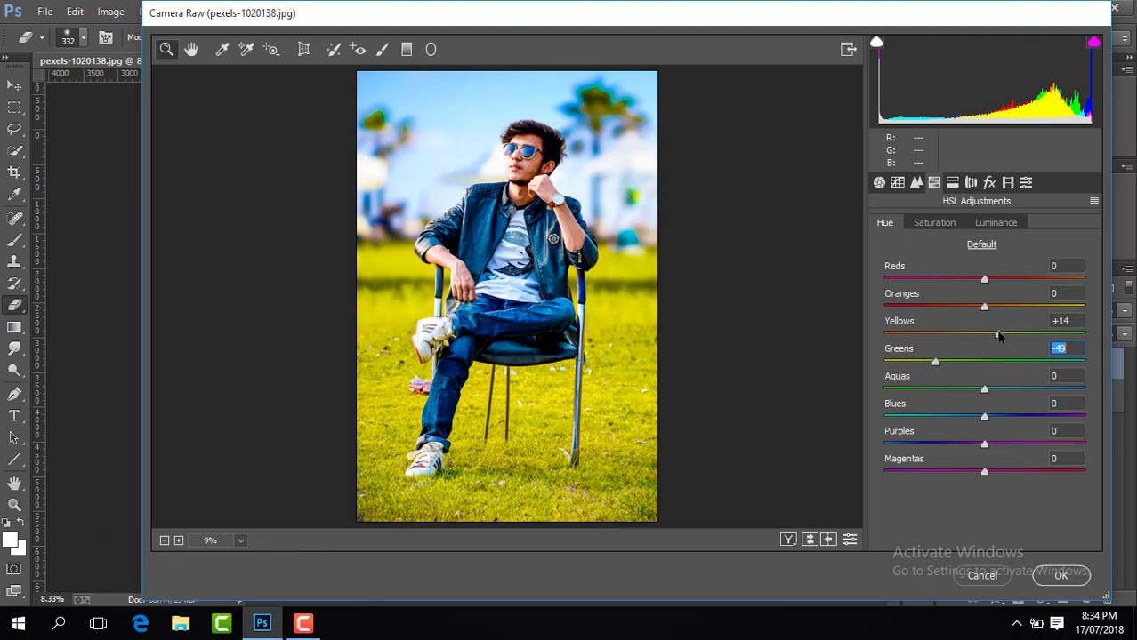
pyautogui.moveTo(998, 334); pyautogui.dragTo(1031, 337)
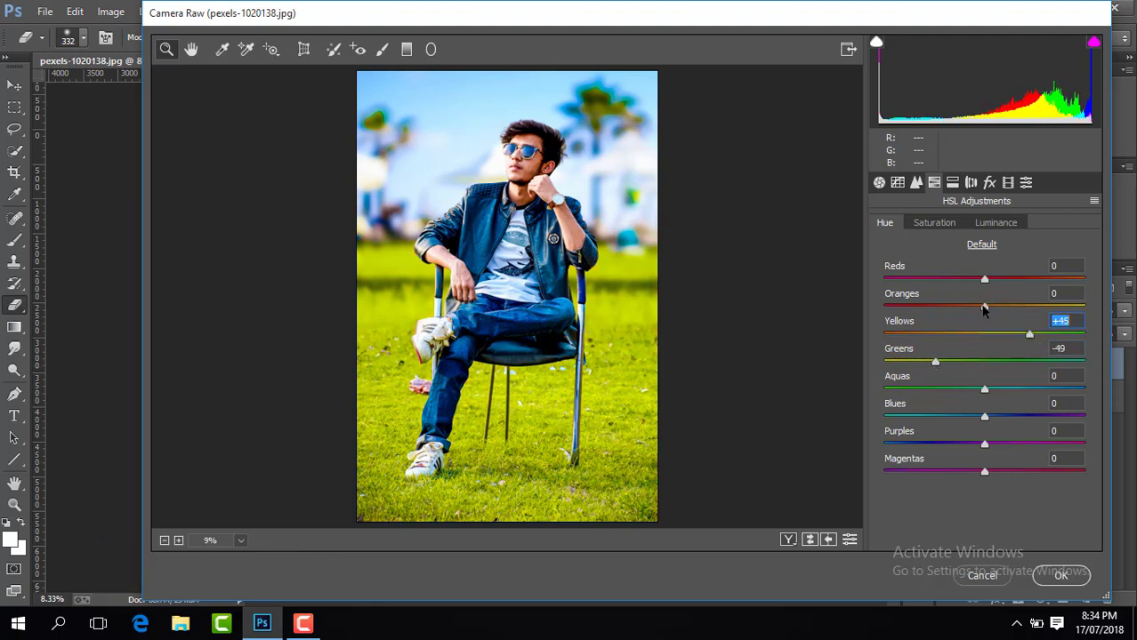
# Raise Blues saturation to +15, set Blues hue -17, and review the Luminance settings
pyautogui.click(933, 223)
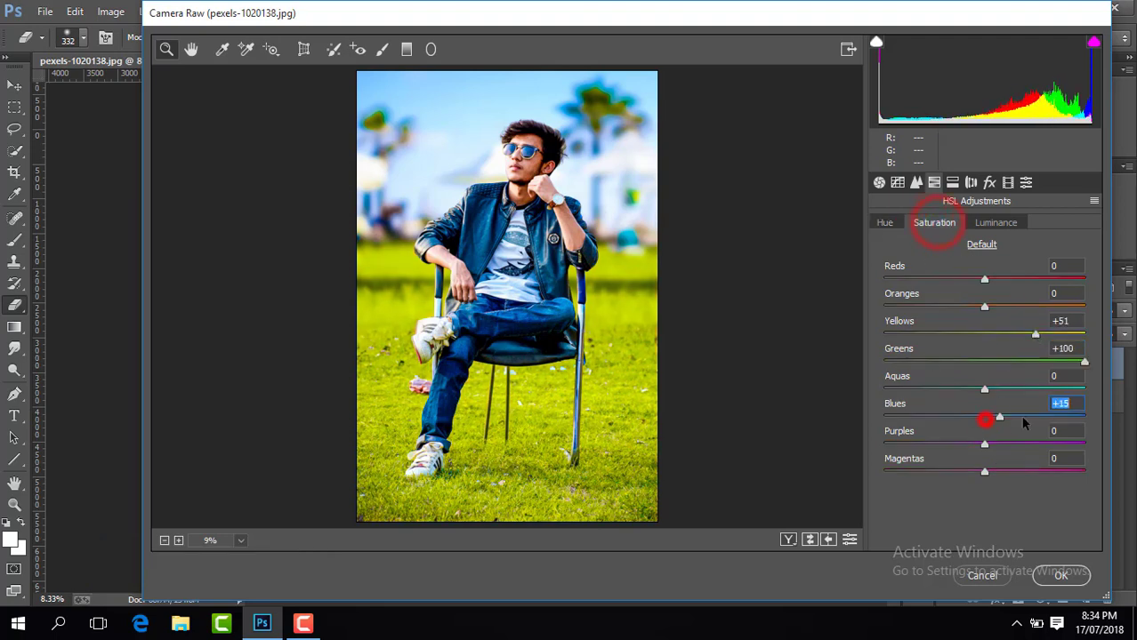
pyautogui.moveTo(1021, 424)
pyautogui.mouseDown()
pyautogui.moveTo(1044, 423)
pyautogui.moveTo(970, 422)
pyautogui.mouseUp()
pyautogui.click(885, 223)
pyautogui.click(995, 223)
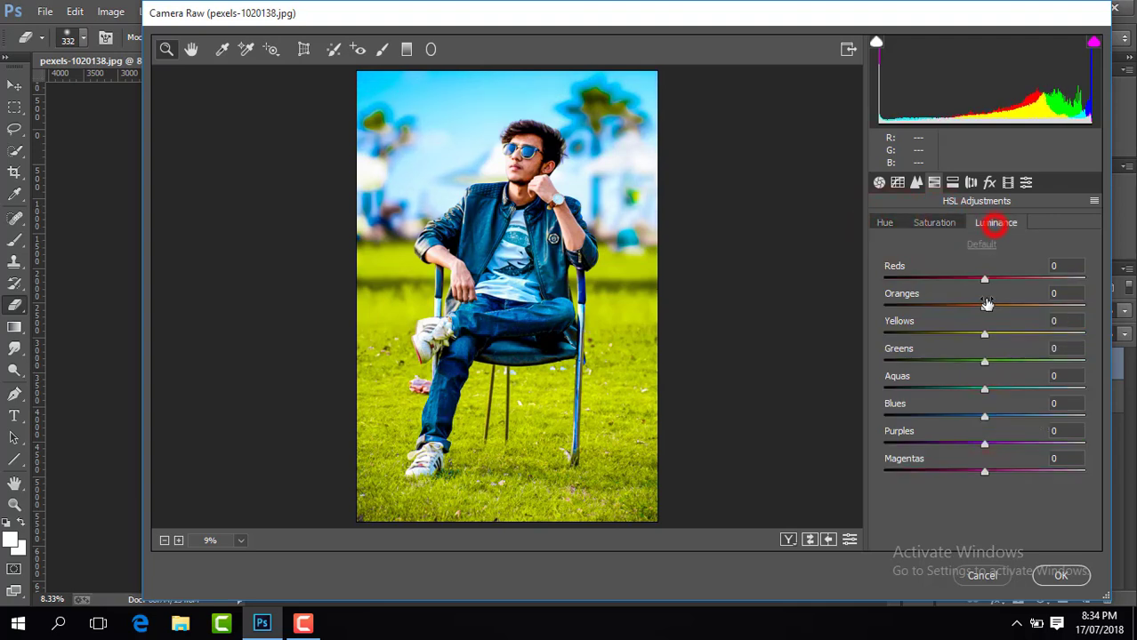
pyautogui.click(989, 182)
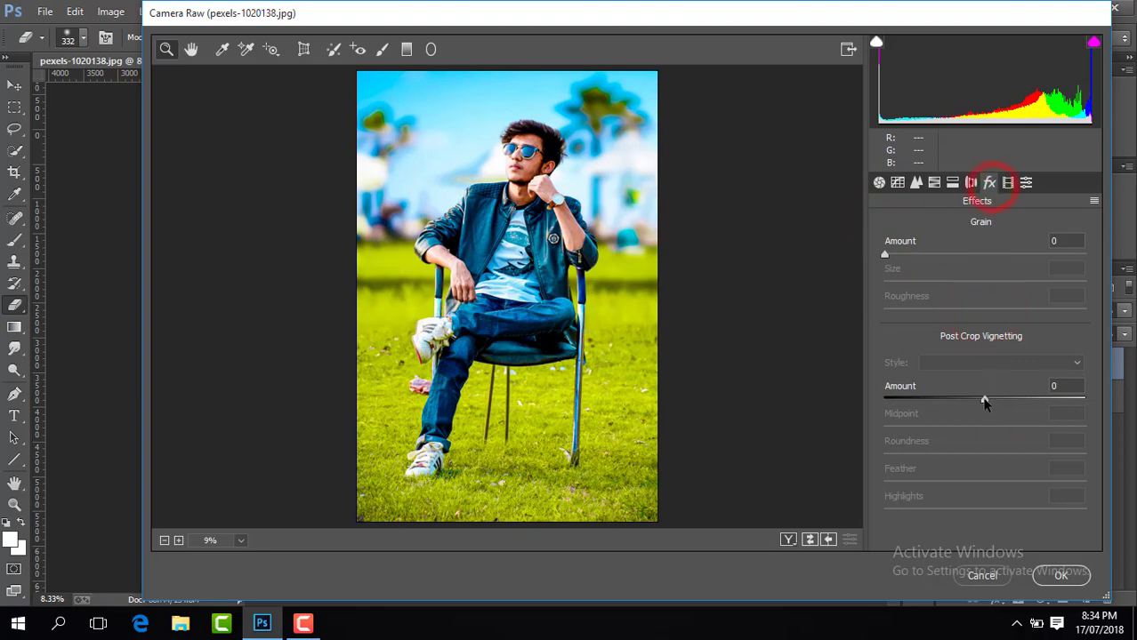
# Add a -35 post-crop vignette, raise Luminance noise reduction to 20, and apply the filter
pyautogui.moveTo(984, 400); pyautogui.dragTo(941, 397)
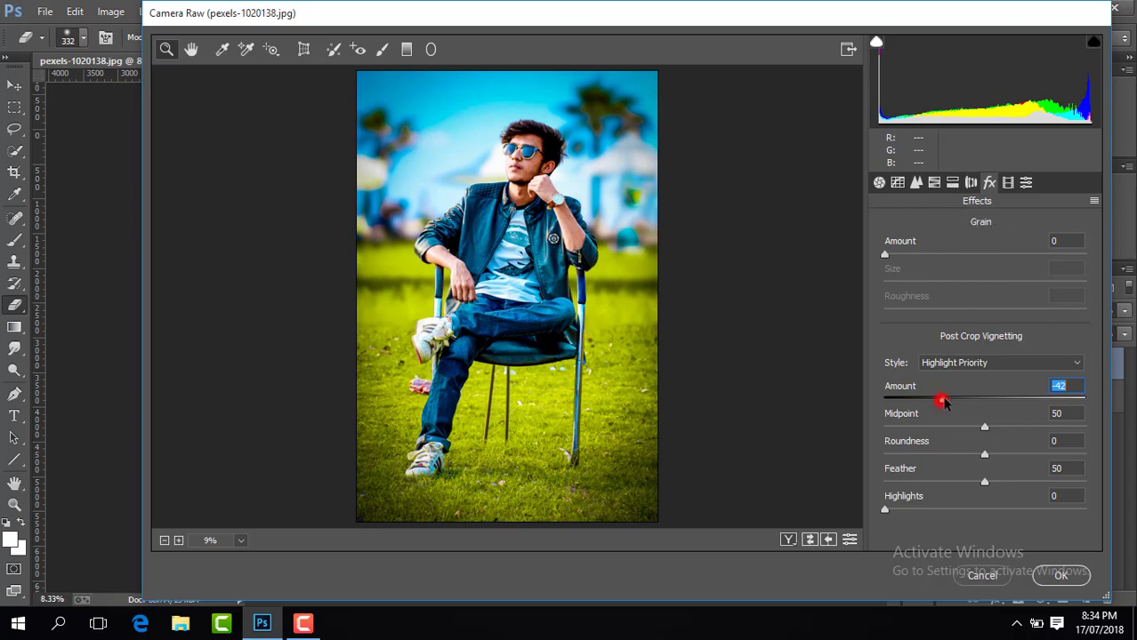
pyautogui.moveTo(944, 402); pyautogui.dragTo(960, 402)
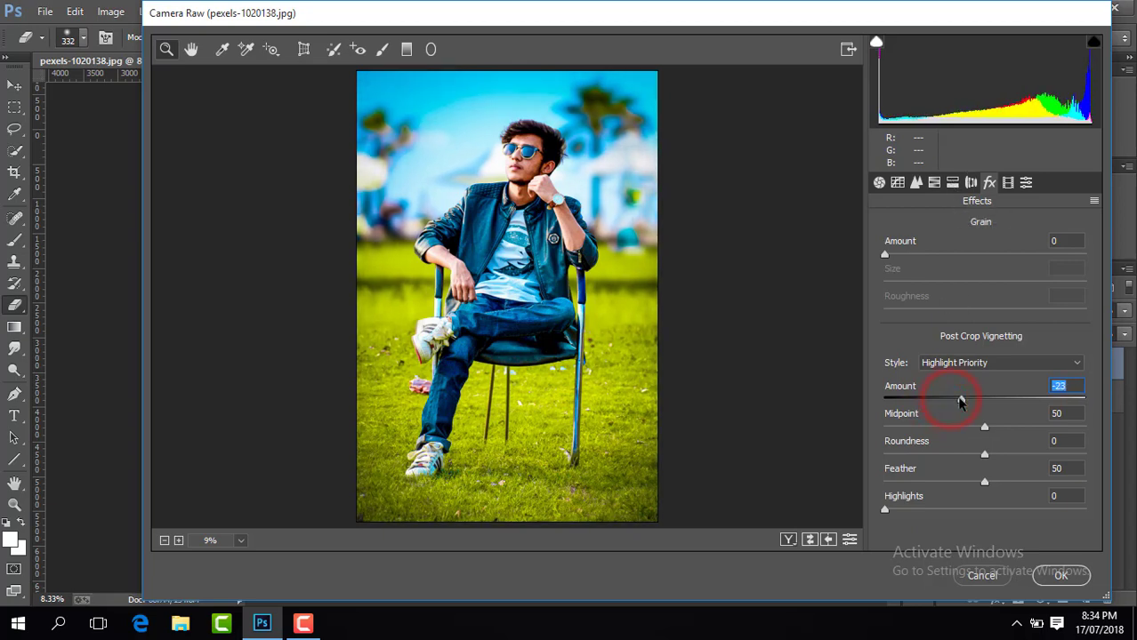
pyautogui.click(915, 183)
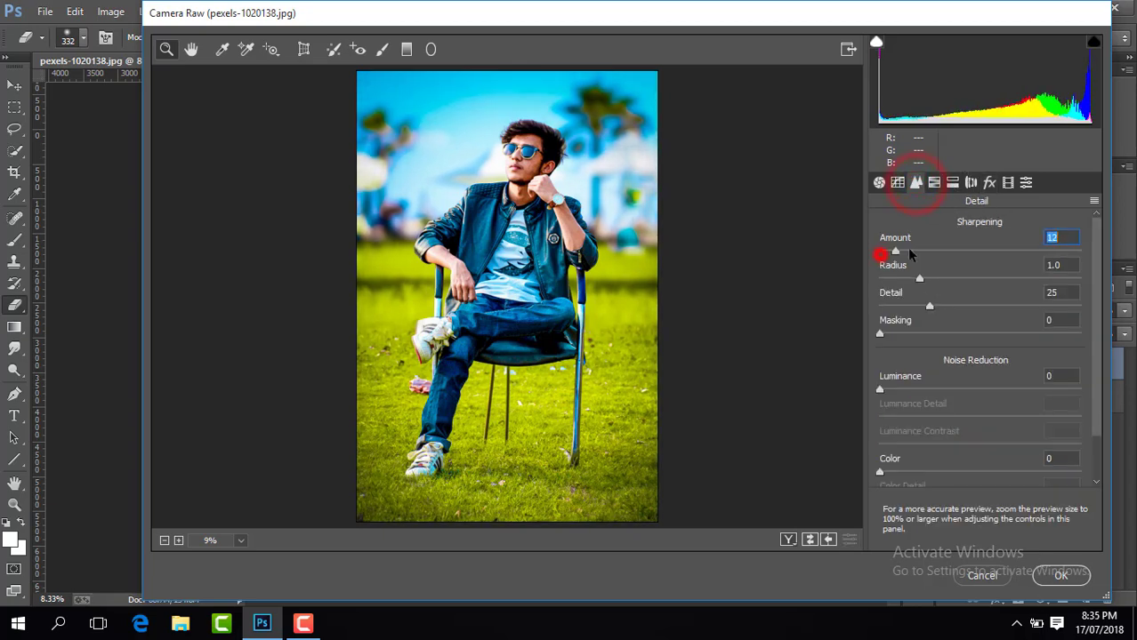
pyautogui.moveTo(879, 389); pyautogui.dragTo(903, 390)
pyautogui.click(1059, 576)
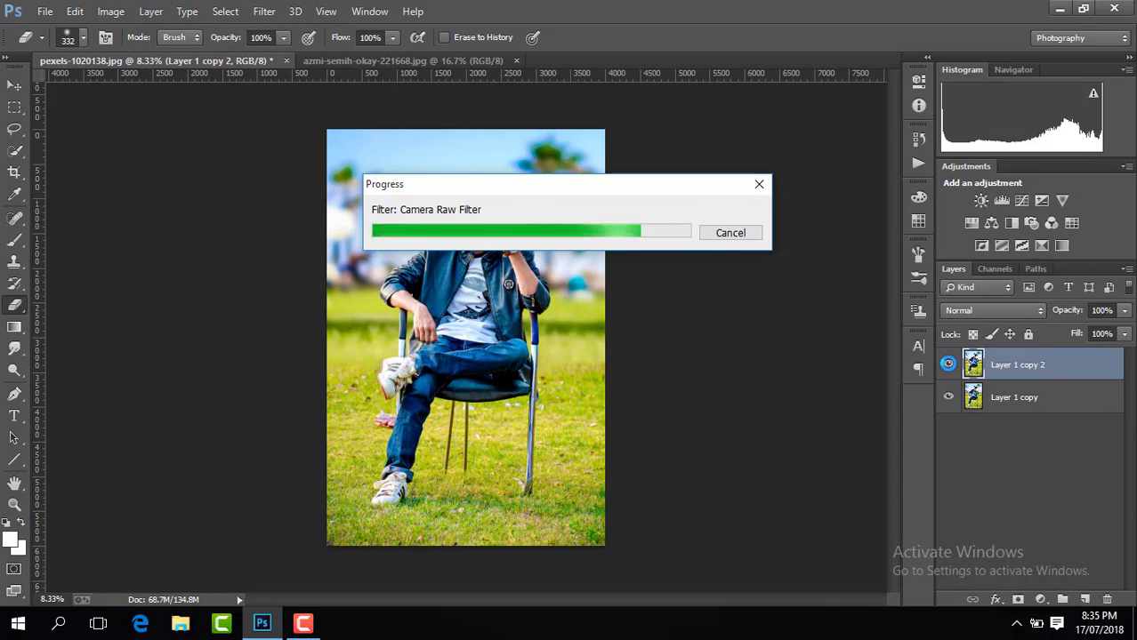
# Compare with and without the grade, then merge visible and duplicate into Layer 1 copy 3
pyautogui.click(948, 365)
pyautogui.click(948, 365)
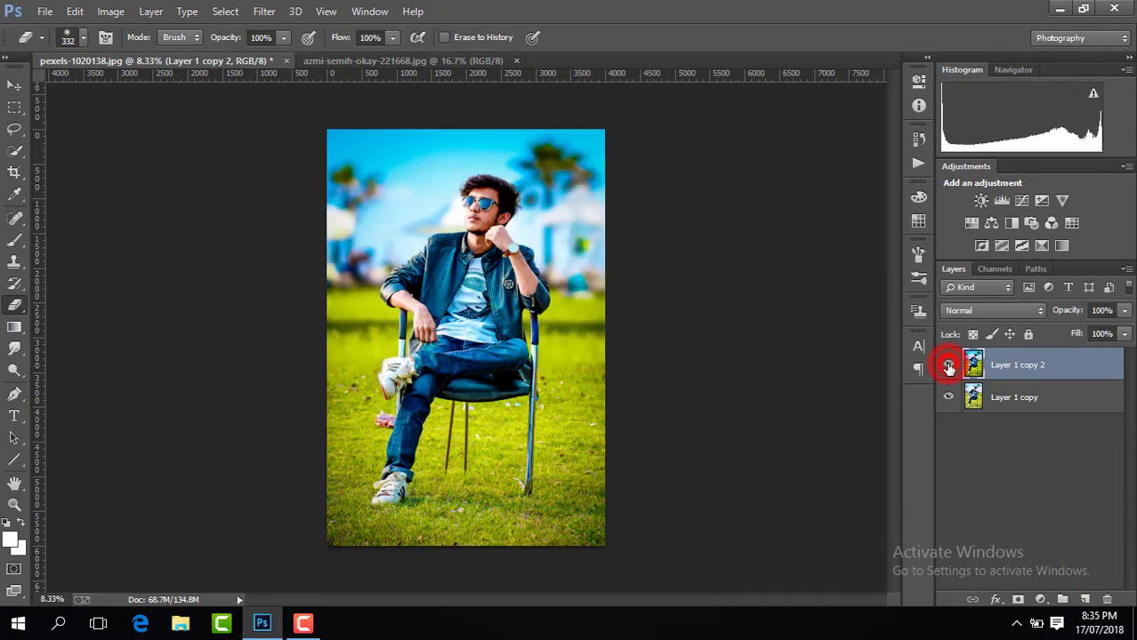
pyautogui.click(948, 367)
pyautogui.rightClick(945, 365)
pyautogui.click(700, 504)
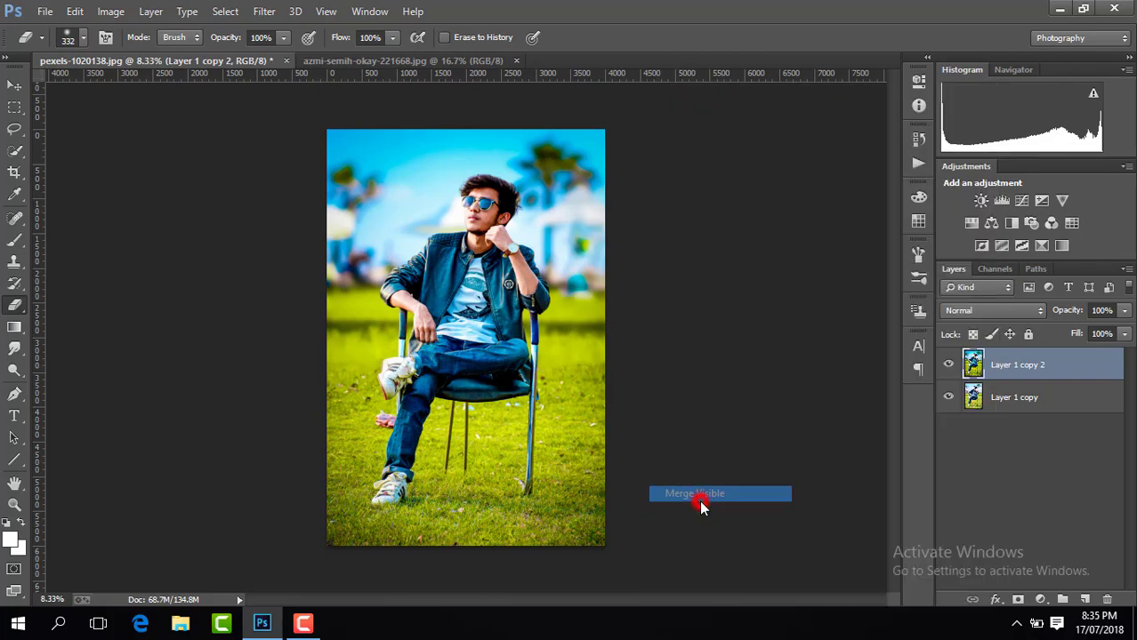
pyautogui.hotkey('ctrl', 'j')
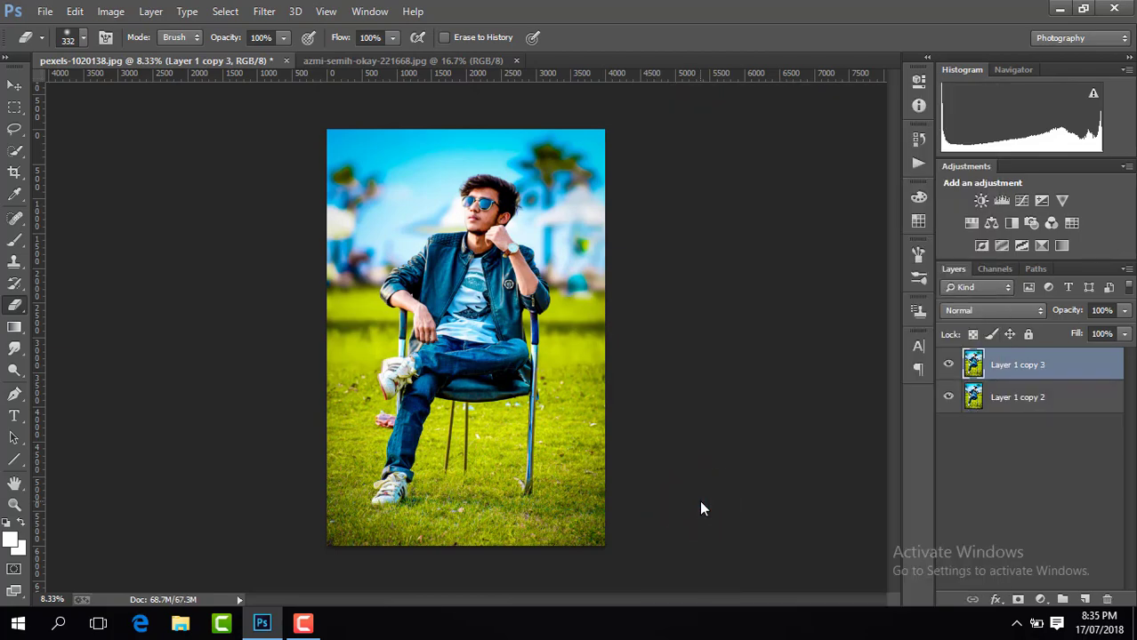
# Zoom and pan in close on the man's face
pyautogui.hotkey('ctrl', '+')
pyautogui.hotkey('ctrl', '+')
pyautogui.hotkey('ctrl', '+')
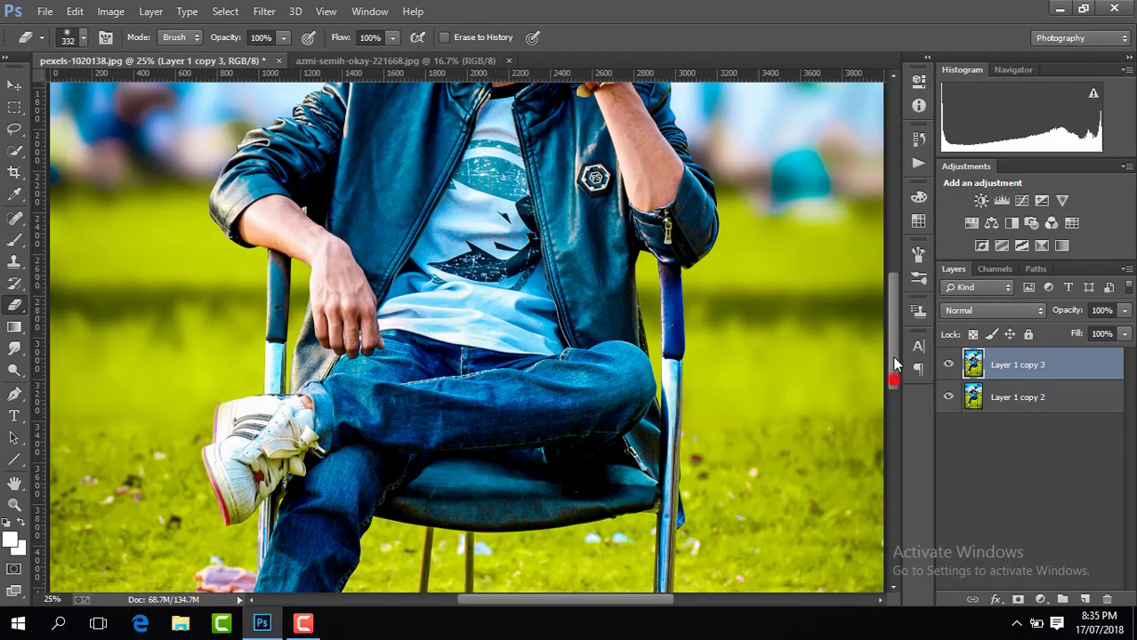
pyautogui.moveTo(894, 363); pyautogui.dragTo(885, 308)
pyautogui.hotkey('ctrl', '+')
pyautogui.hotkey('ctrl', '+')
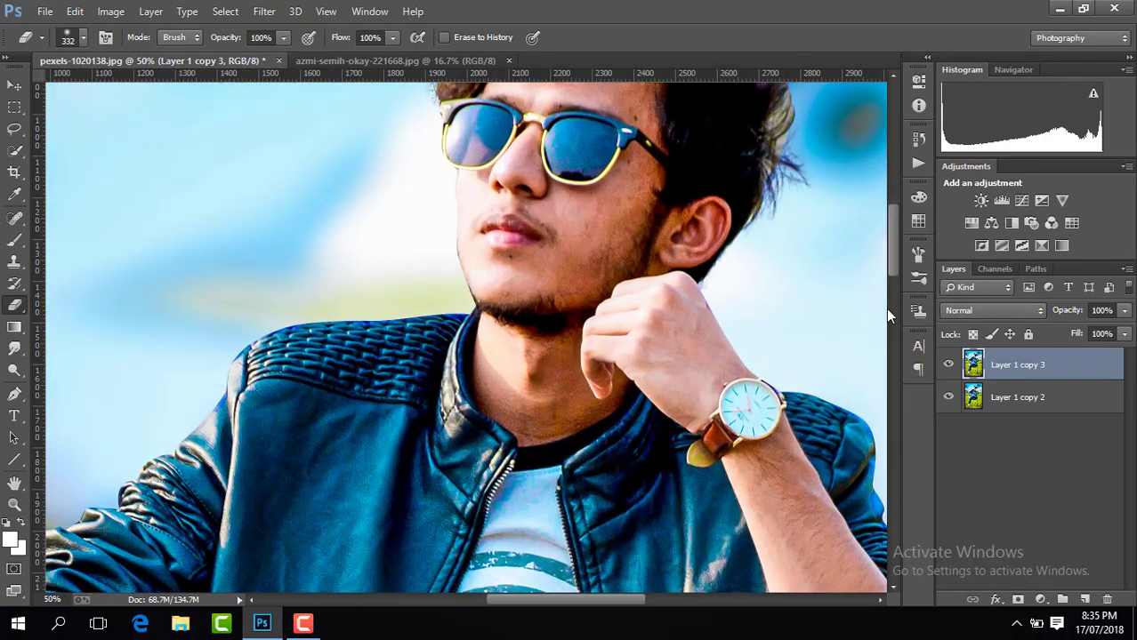
pyautogui.hotkey('ctrl', '+')
pyautogui.moveTo(533, 600); pyautogui.dragTo(578, 599)
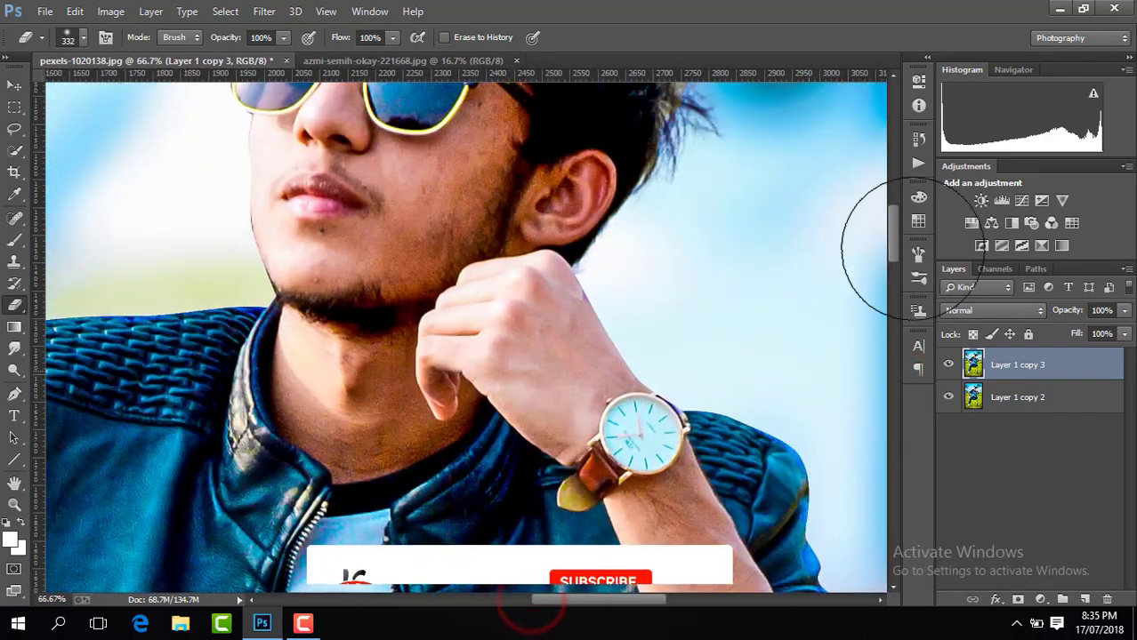
pyautogui.moveTo(892, 244); pyautogui.dragTo(892, 210)
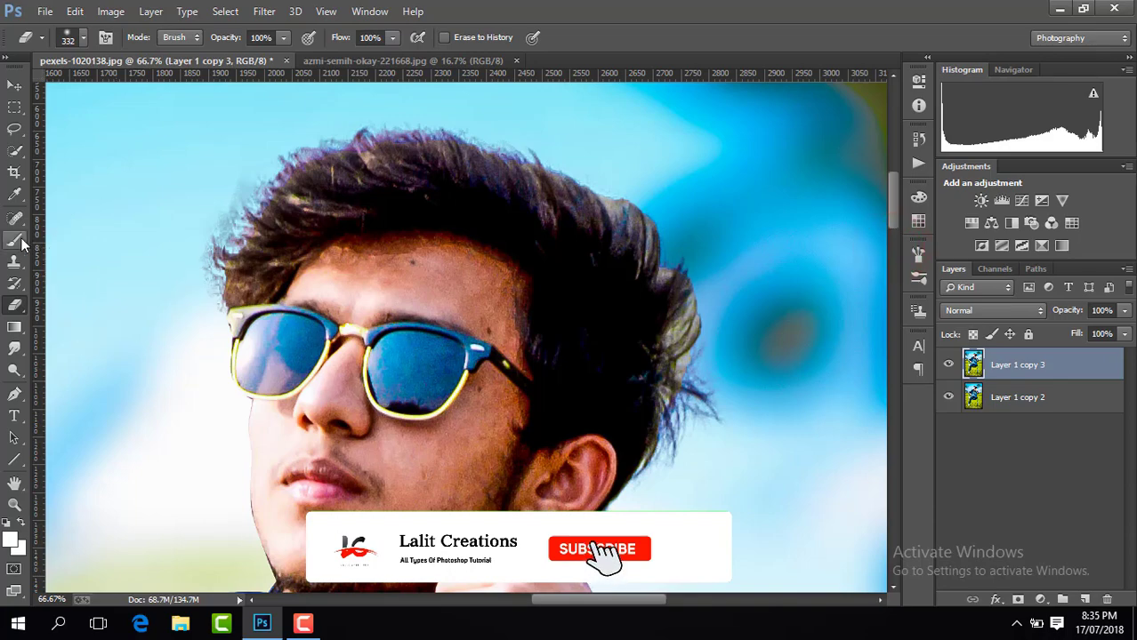
pyautogui.rightClick(21, 242)
# Select the Mixer Brush Tool at 94 px with 0% hardness
pyautogui.click(89, 285)
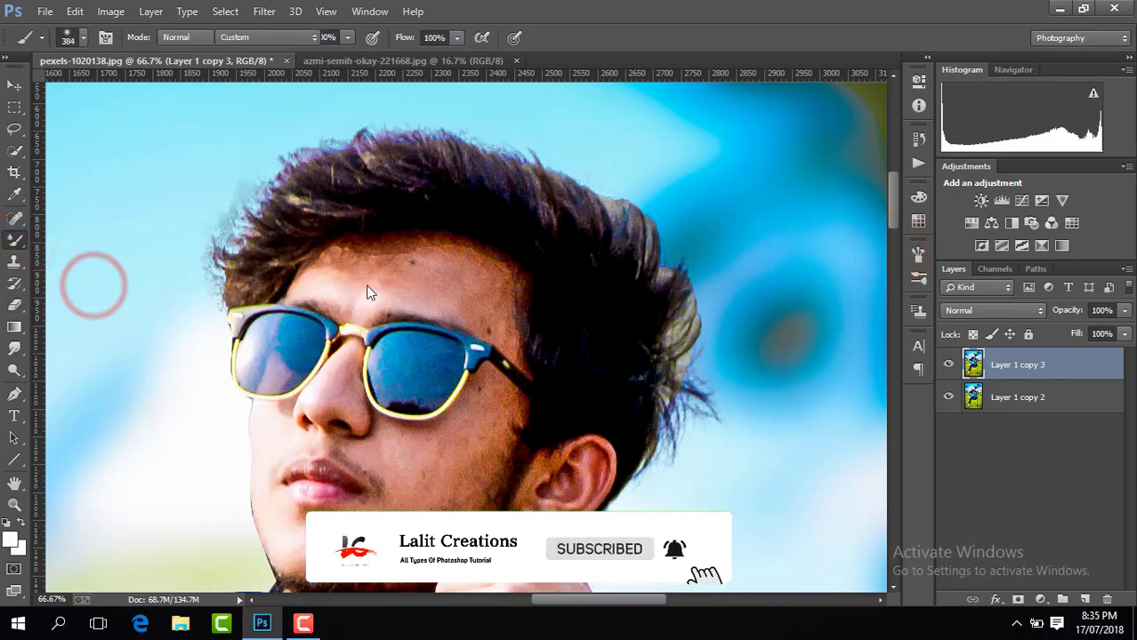
pyautogui.hotkey('ctrl', '+')
pyautogui.click(78, 40)
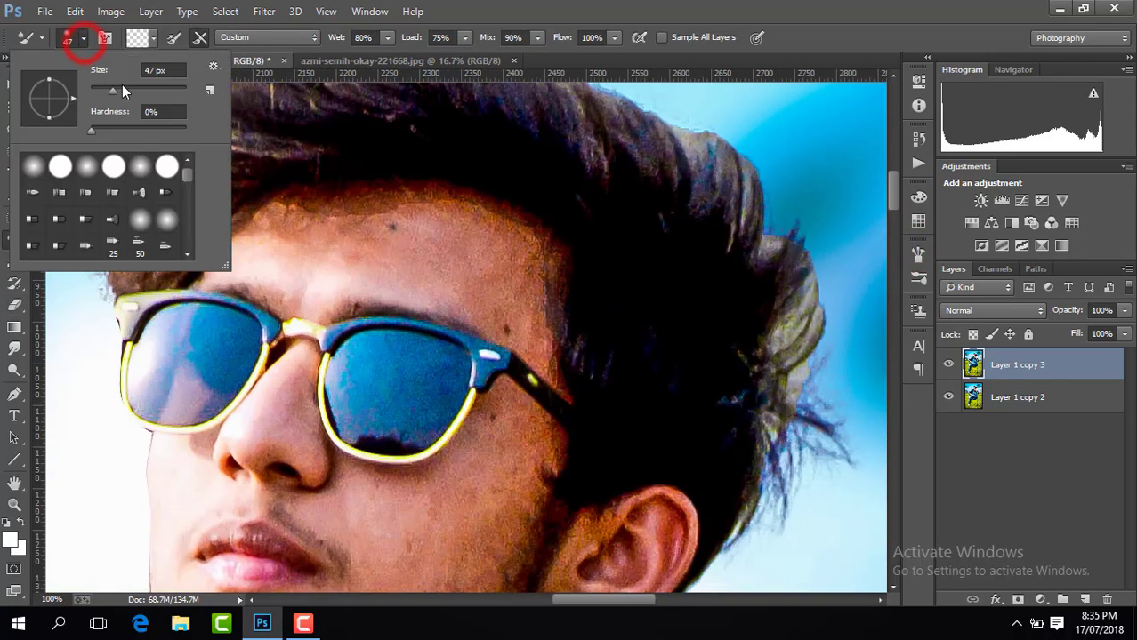
pyautogui.click(125, 89)
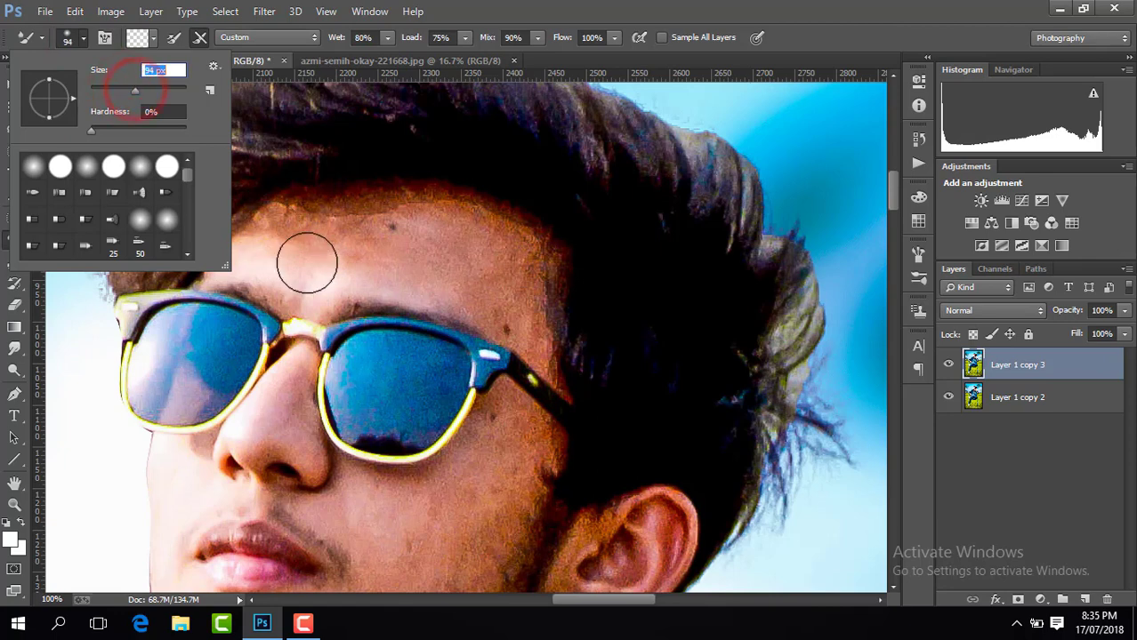
pyautogui.click(307, 259)
# Smooth the forehead skin above the sunglasses with mixer-brush strokes and dabs
pyautogui.moveTo(316, 260)
pyautogui.mouseDown()
pyautogui.moveTo(266, 252)
pyautogui.moveTo(422, 262)
pyautogui.mouseUp()
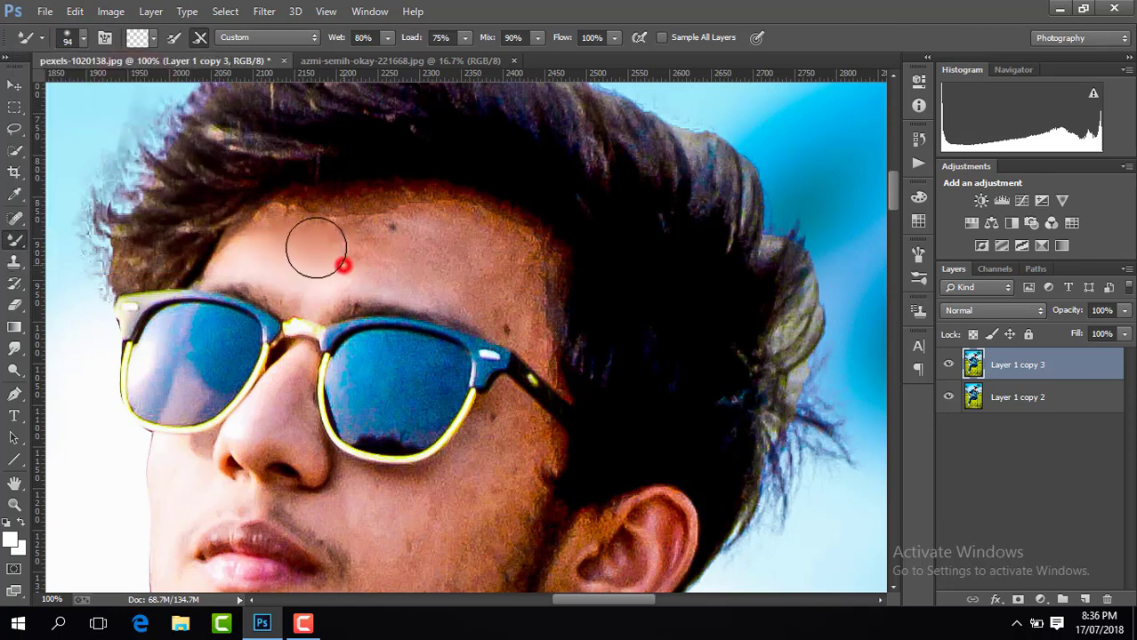
pyautogui.moveTo(324, 223); pyautogui.dragTo(285, 229)
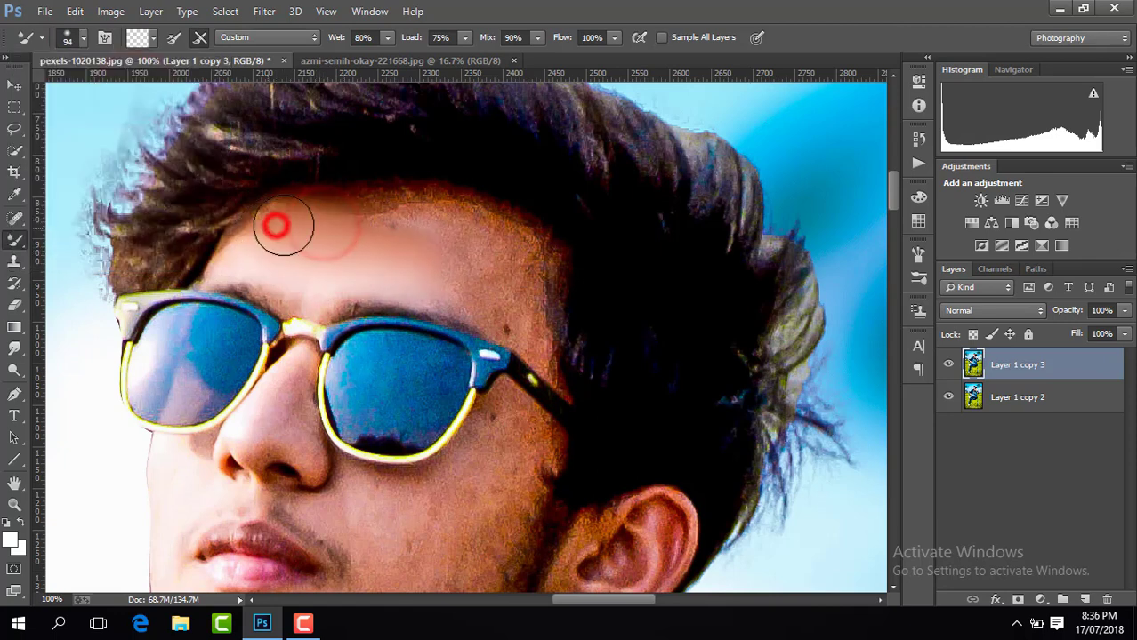
pyautogui.moveTo(426, 228); pyautogui.dragTo(431, 224)
pyautogui.moveTo(357, 228); pyautogui.dragTo(334, 222)
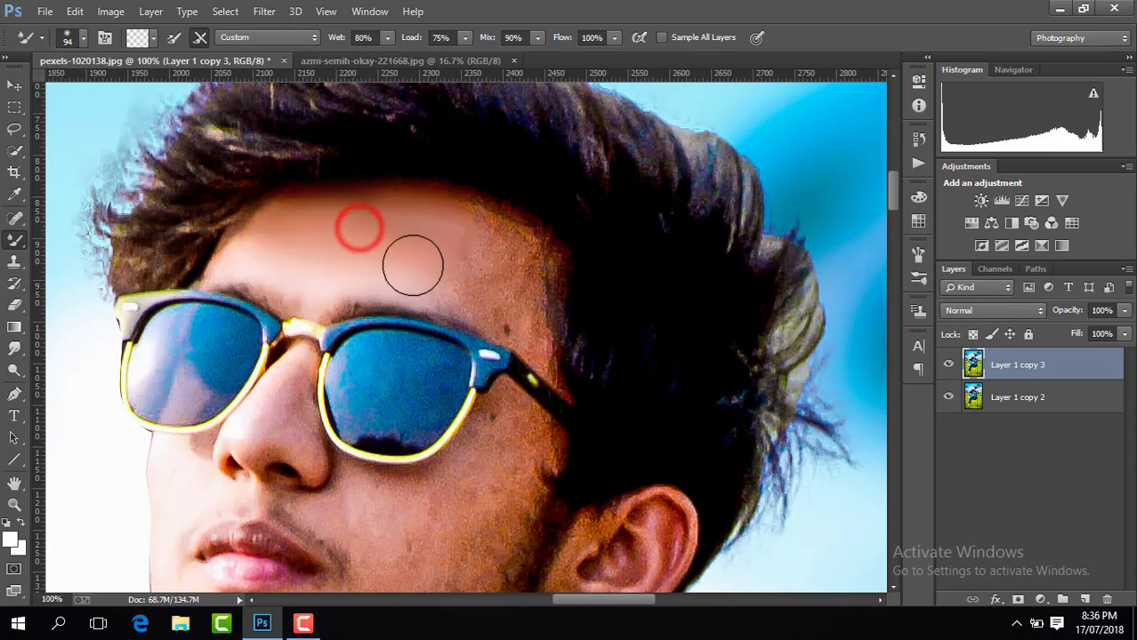
pyautogui.moveTo(409, 261); pyautogui.dragTo(408, 249)
pyautogui.moveTo(485, 262)
pyautogui.mouseDown()
pyautogui.moveTo(469, 238)
pyautogui.moveTo(459, 276)
pyautogui.mouseUp()
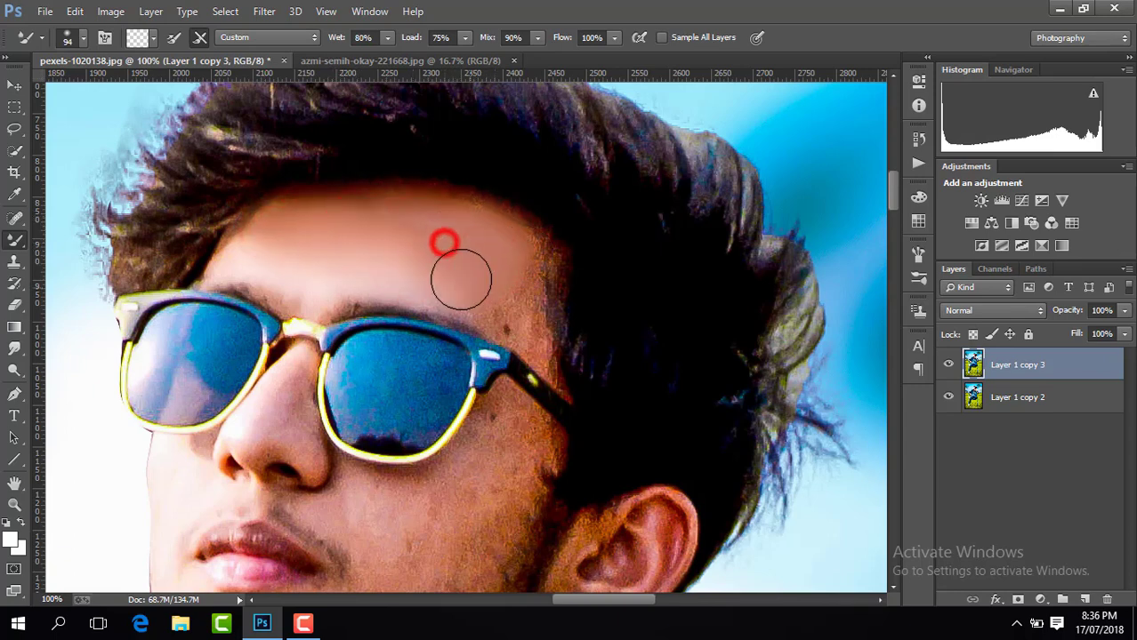
pyautogui.click(385, 258)
pyautogui.click(273, 236)
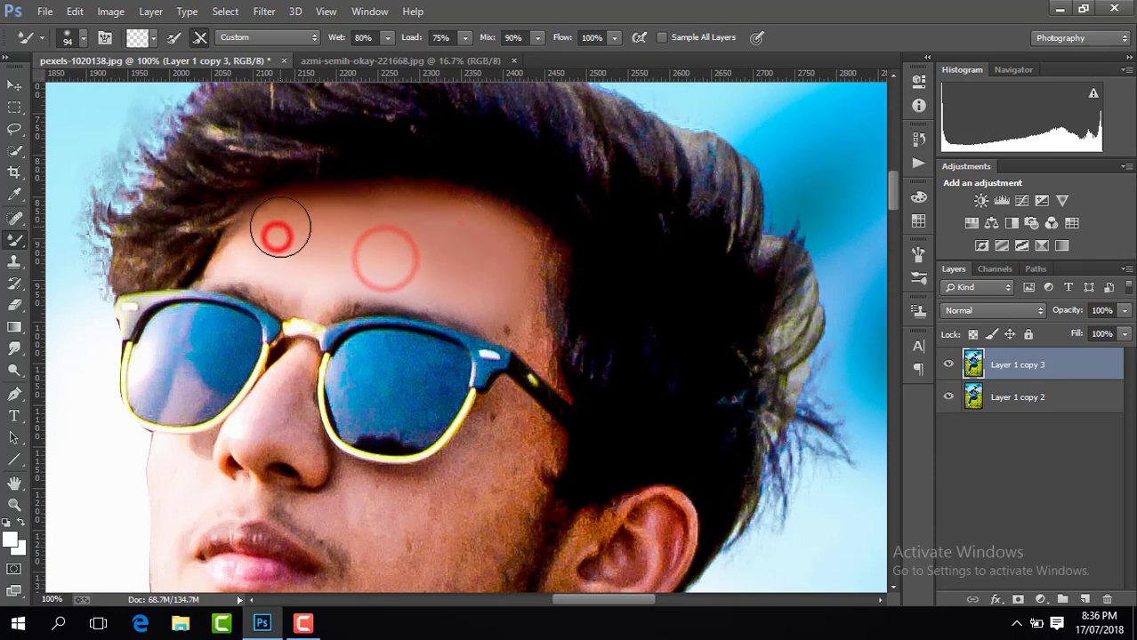
pyautogui.click(319, 247)
pyautogui.click(386, 234)
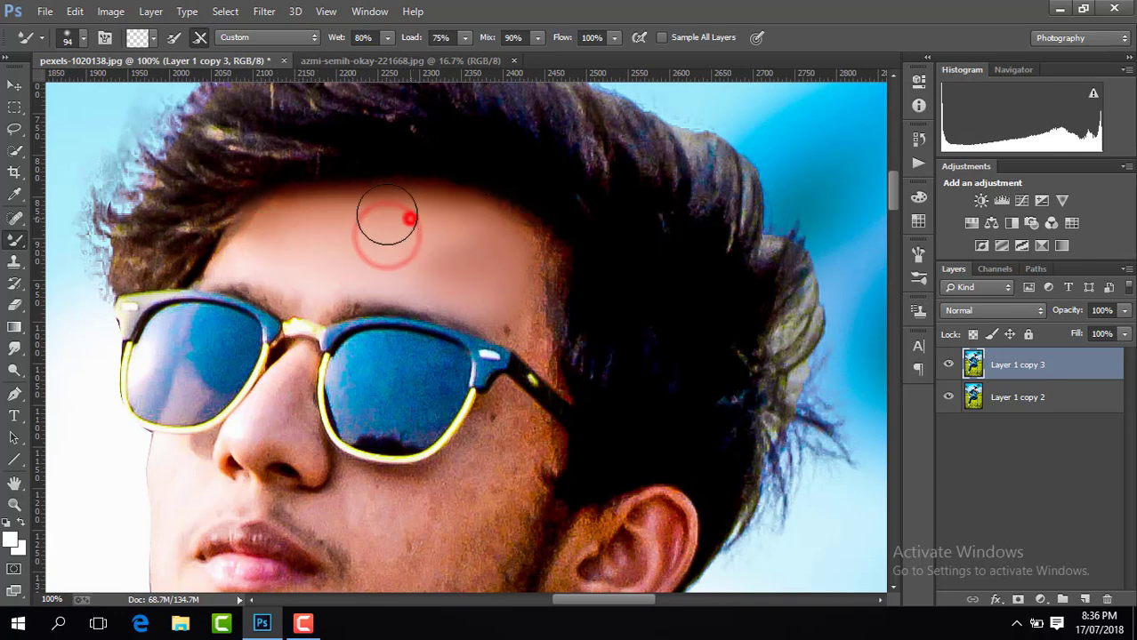
pyautogui.click(401, 251)
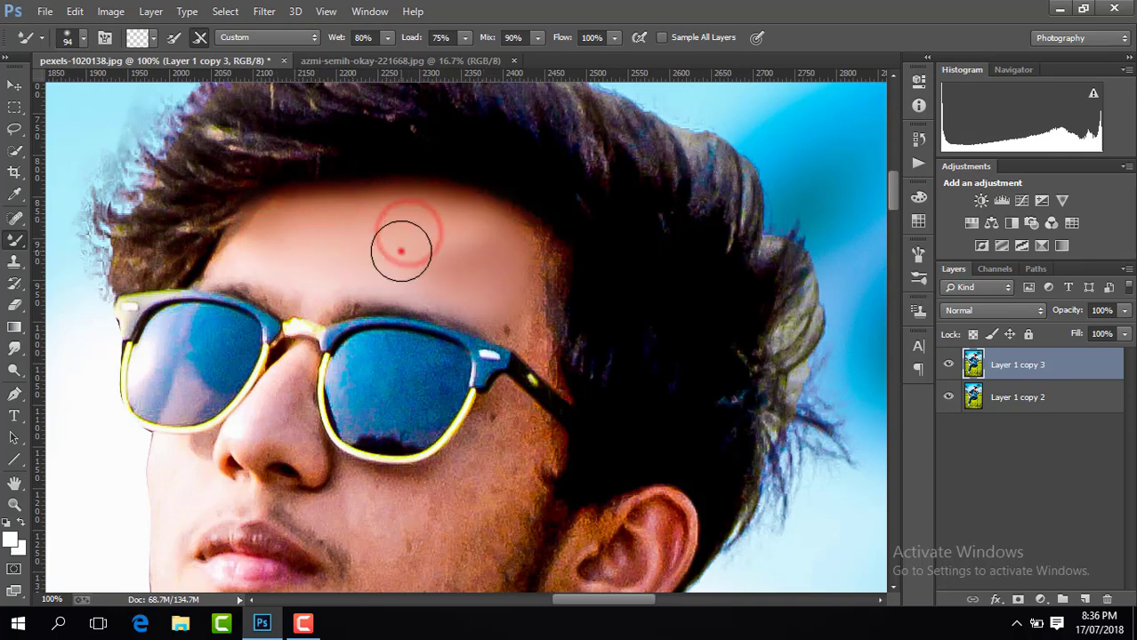
pyautogui.click(483, 253)
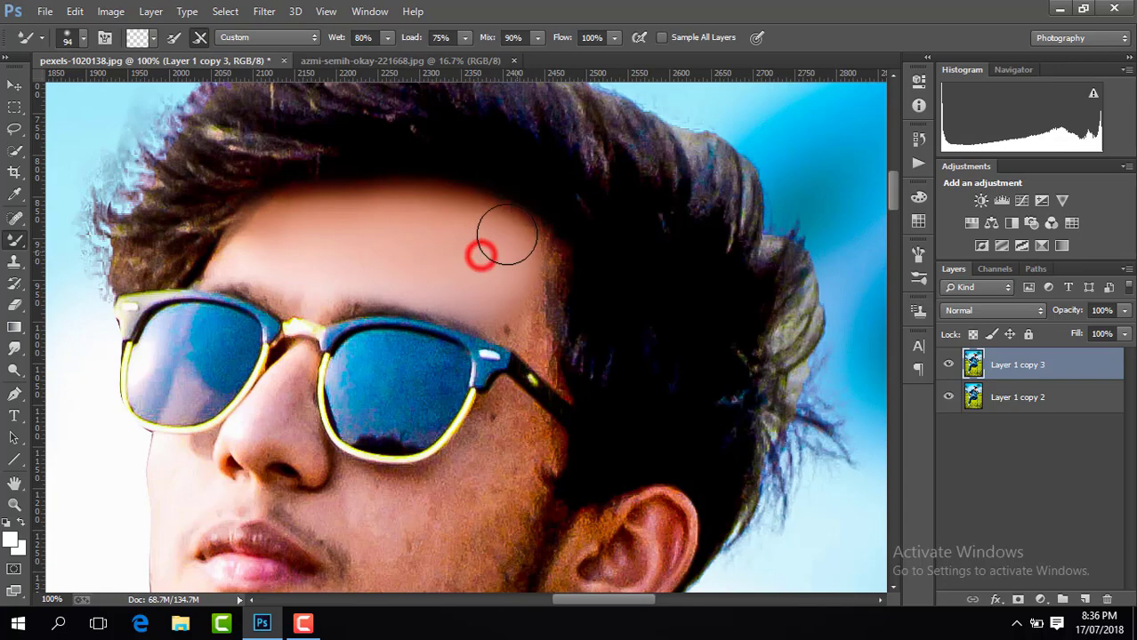
pyautogui.click(434, 233)
pyautogui.click(434, 236)
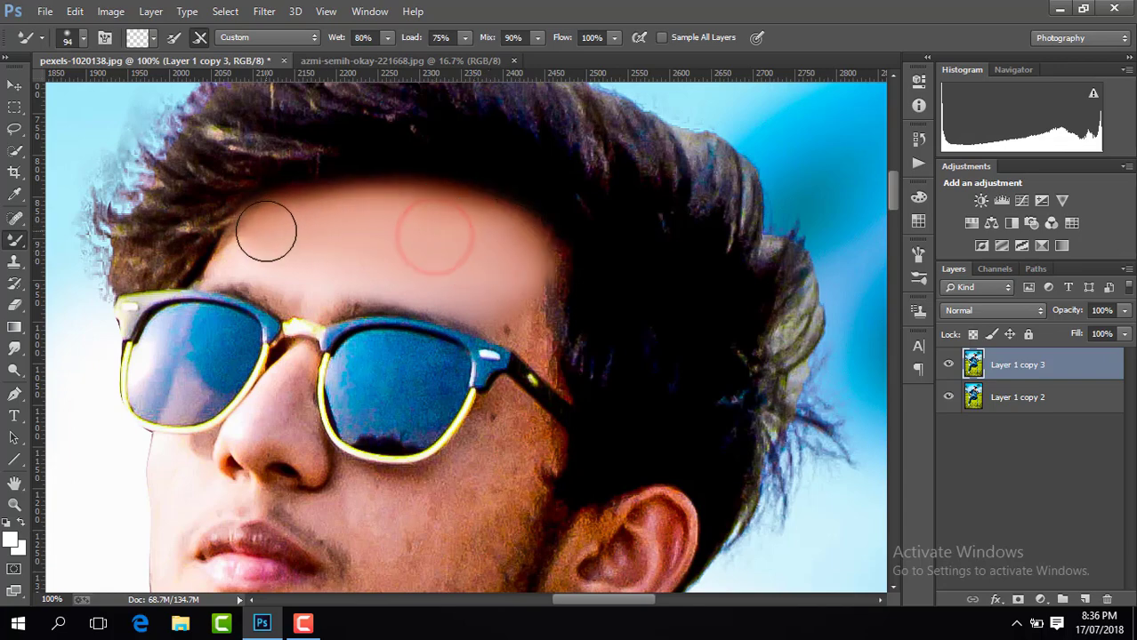
pyautogui.hotkey('ctrl', '-')
pyautogui.hotkey('ctrl', '-')
pyautogui.hotkey('ctrl', '-')
# Zoom to 200% and blend the forehead's right edge with a 55 px mixer brush
pyautogui.hotkey('ctrl', '+')
pyautogui.hotkey('ctrl', '+')
pyautogui.hotkey('ctrl', '+')
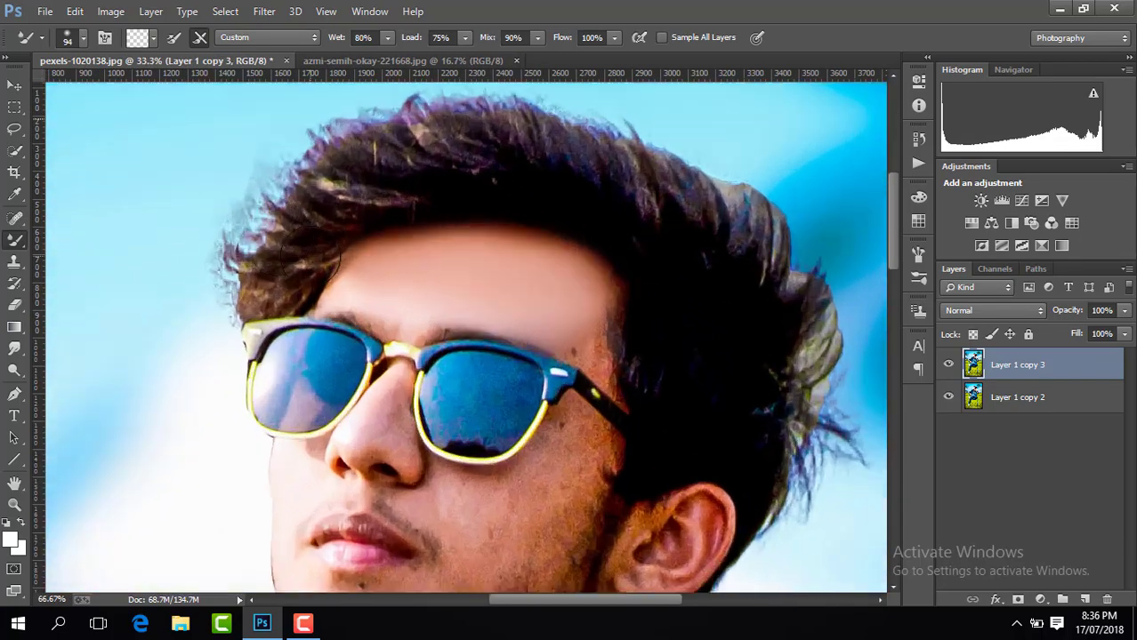
pyautogui.hotkey('ctrl', '+')
pyautogui.moveTo(583, 602); pyautogui.dragTo(593, 602)
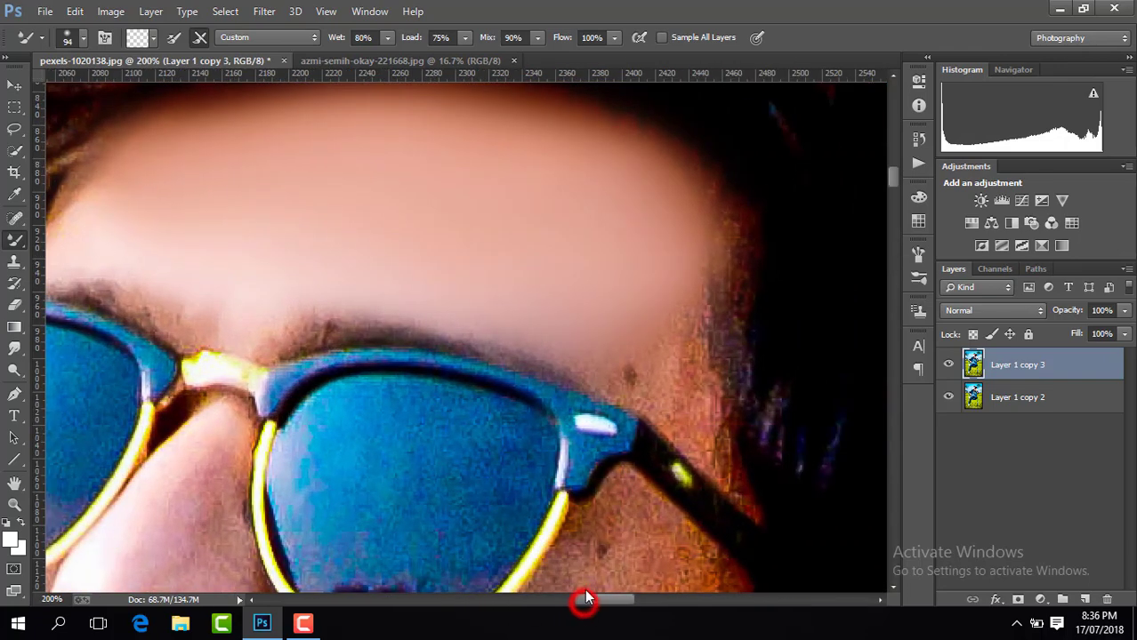
pyautogui.click(81, 39)
pyautogui.moveTo(126, 89); pyautogui.dragTo(117, 89)
pyautogui.click(614, 305)
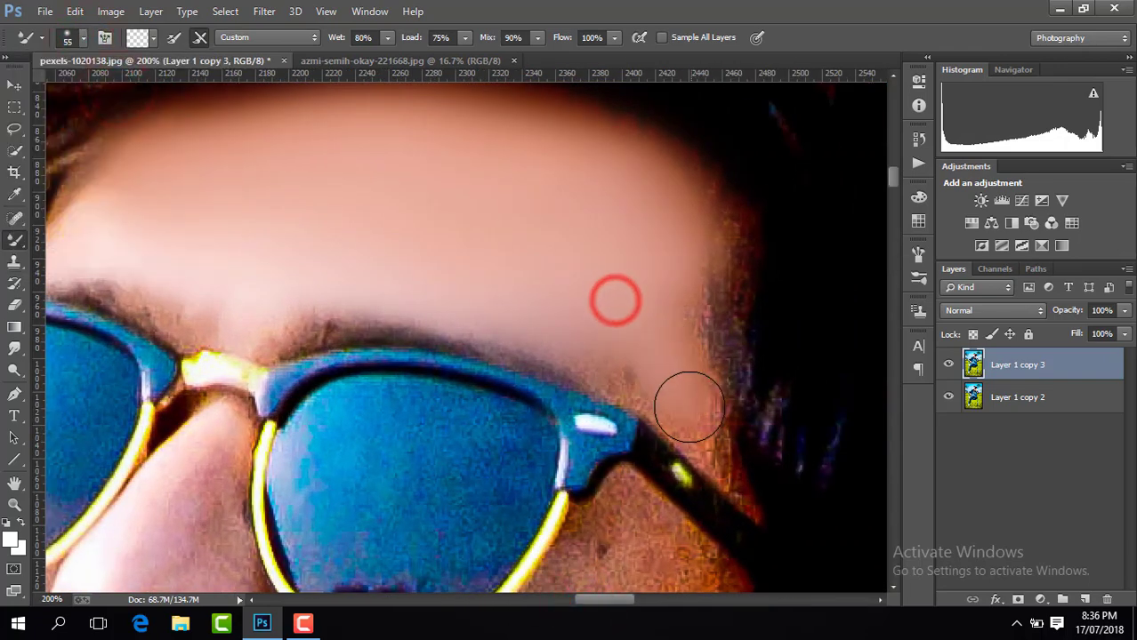
pyautogui.moveTo(652, 370); pyautogui.dragTo(690, 353)
pyautogui.click(655, 282)
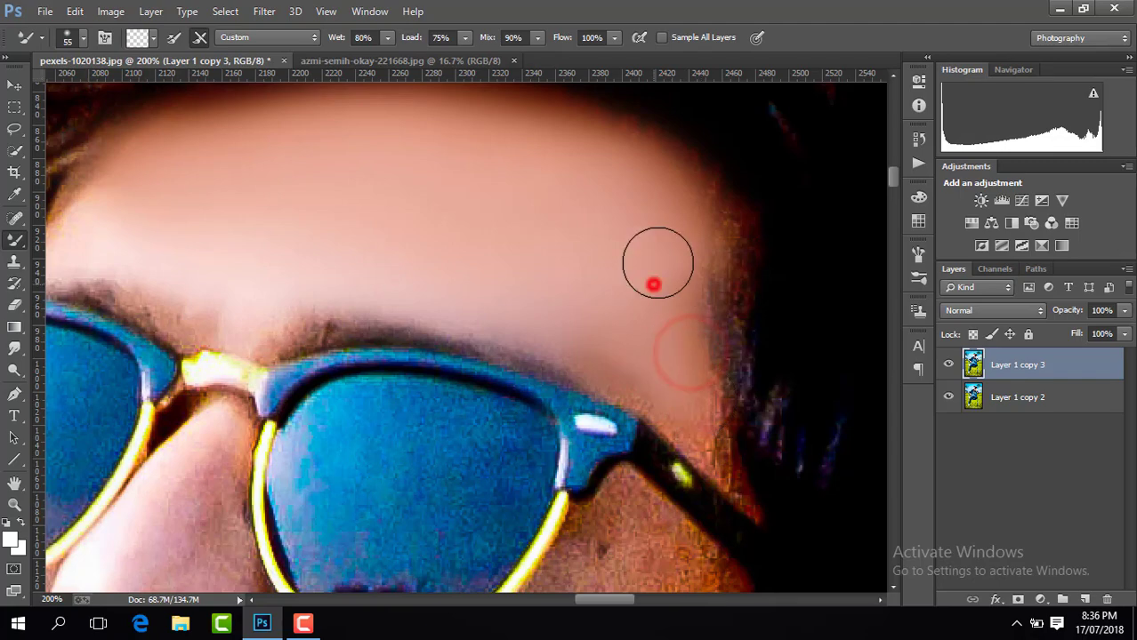
pyautogui.click(642, 352)
# Shrink the brush to 36 px and smooth the temple beside the sunglasses
pyautogui.click(80, 39)
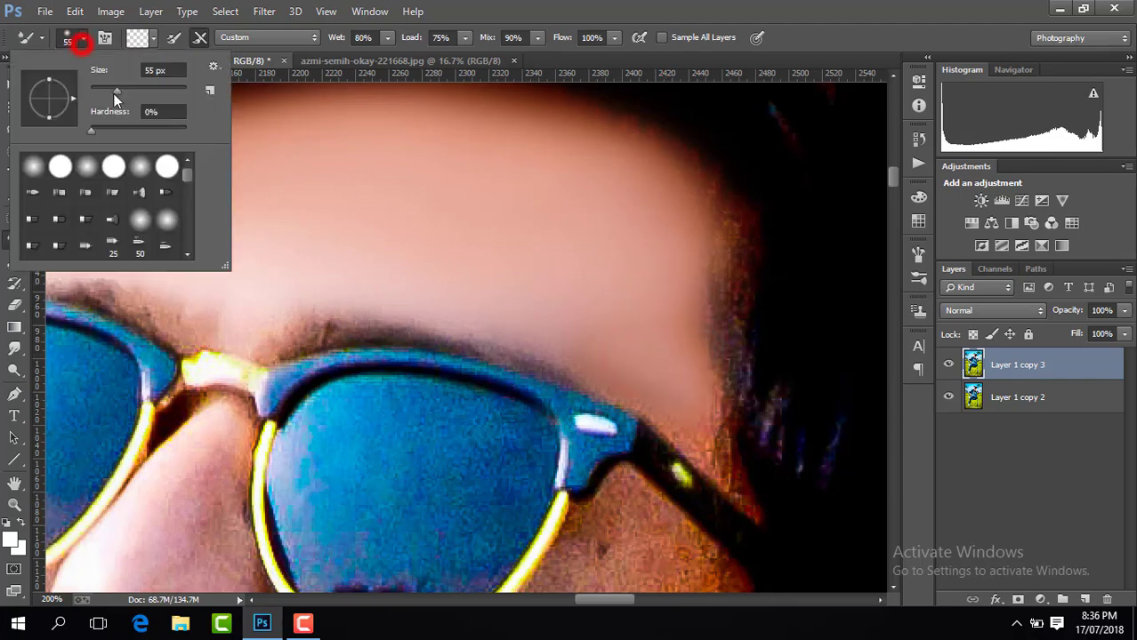
pyautogui.moveTo(117, 89); pyautogui.dragTo(108, 89)
pyautogui.click(665, 410)
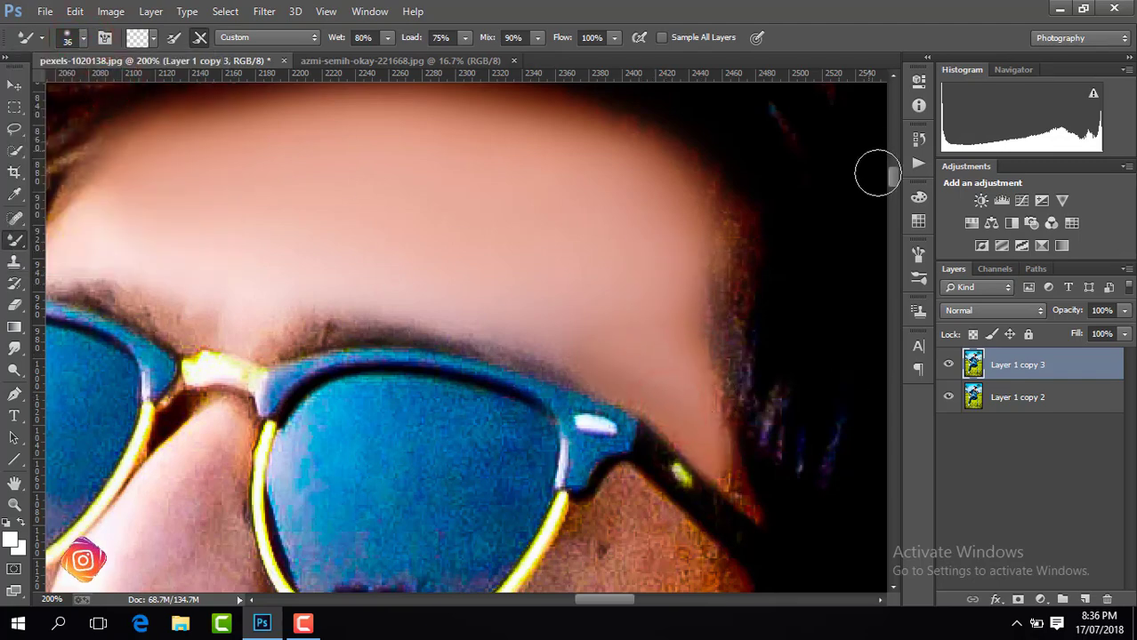
pyautogui.moveTo(892, 177); pyautogui.dragTo(895, 197)
pyautogui.hotkey('ctrl', '1')
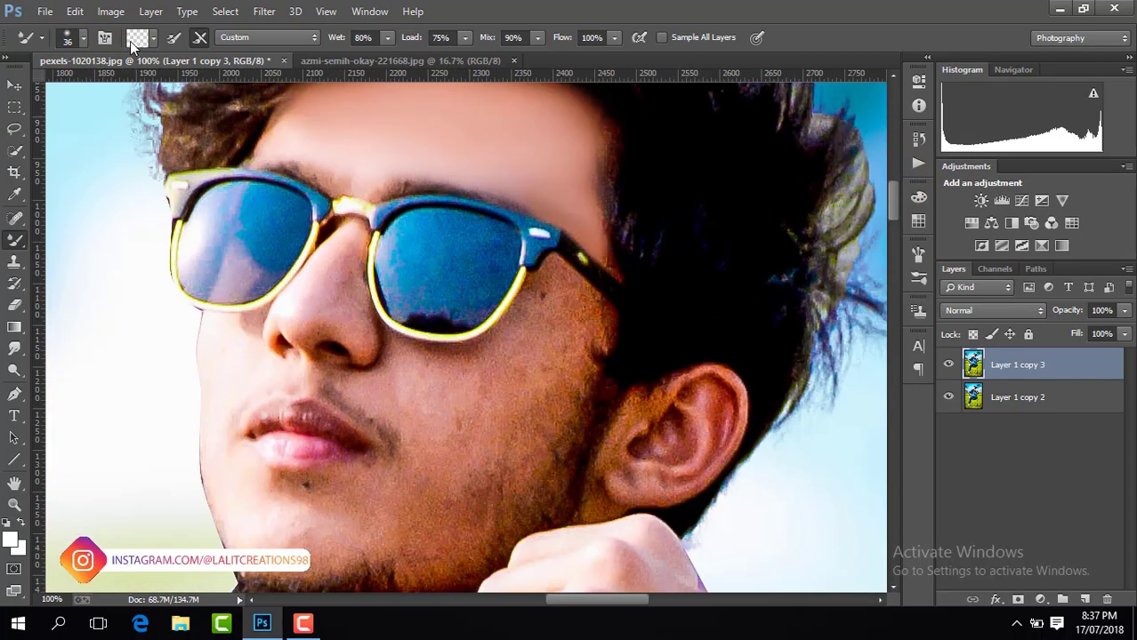
# Enlarge the brush to 69 px and smooth the nose and right cheek
pyautogui.click(83, 38)
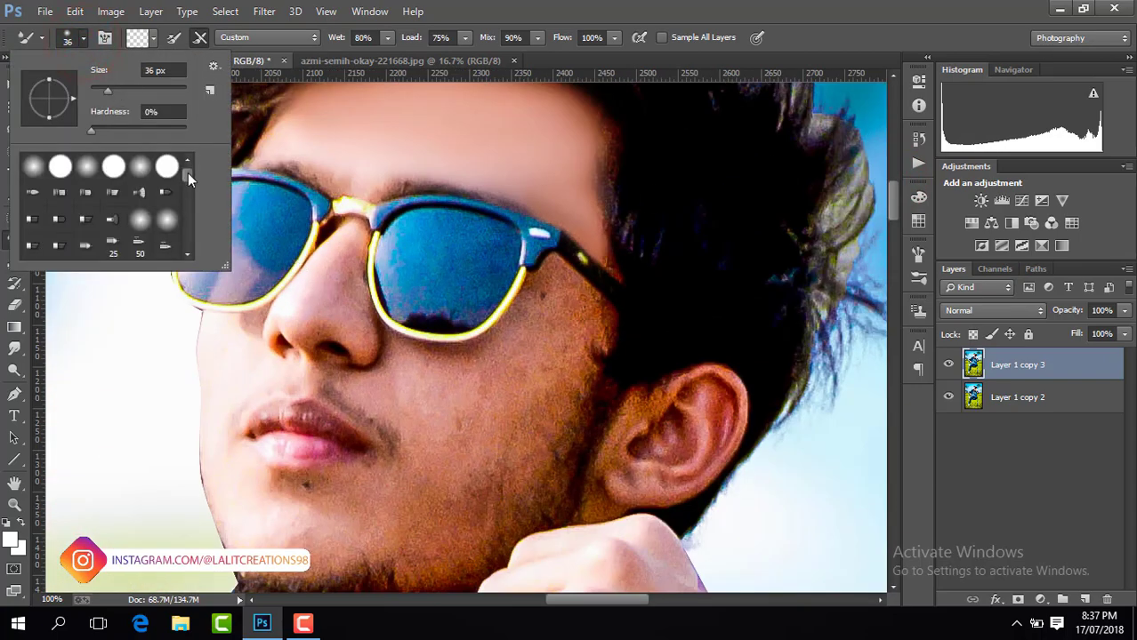
pyautogui.moveTo(123, 89); pyautogui.dragTo(126, 89)
pyautogui.click(325, 286)
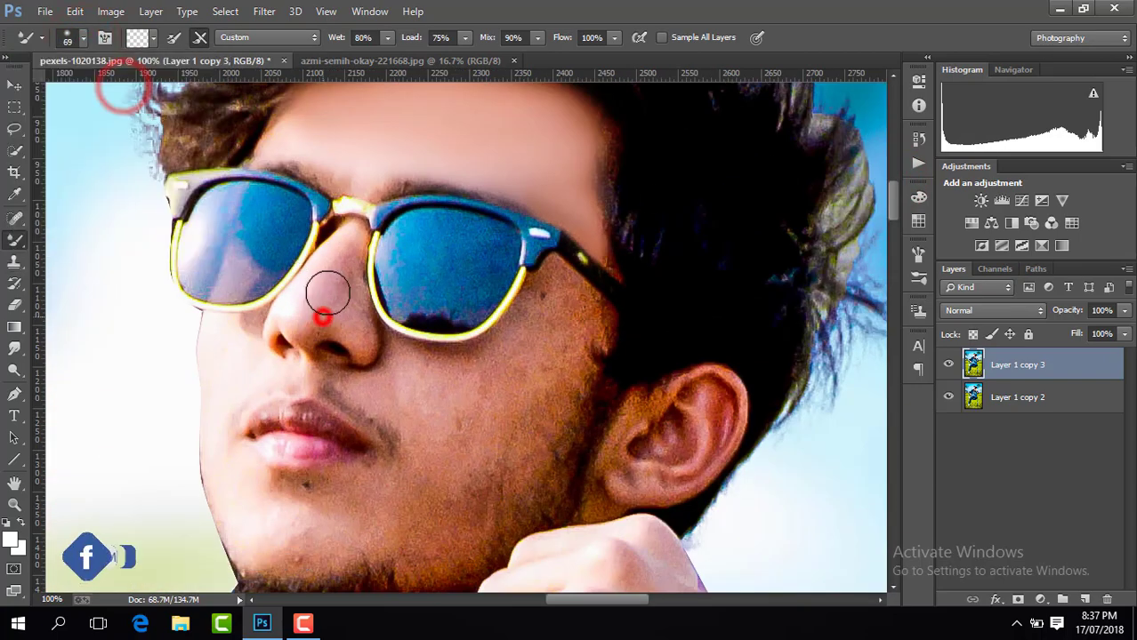
pyautogui.moveTo(340, 256); pyautogui.dragTo(319, 289)
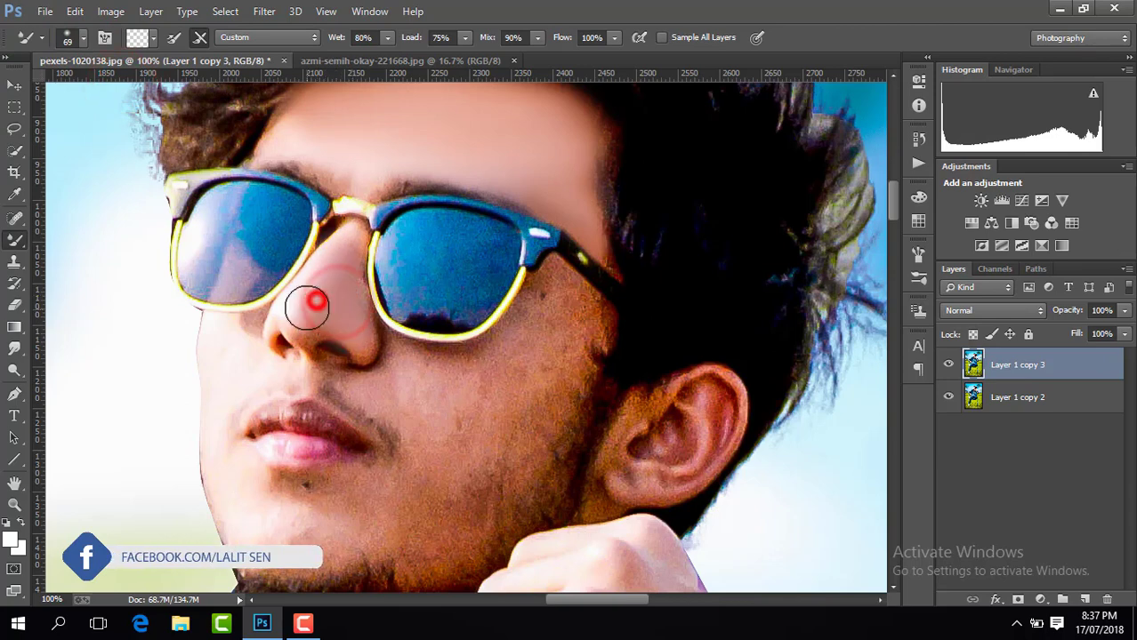
pyautogui.click(83, 38)
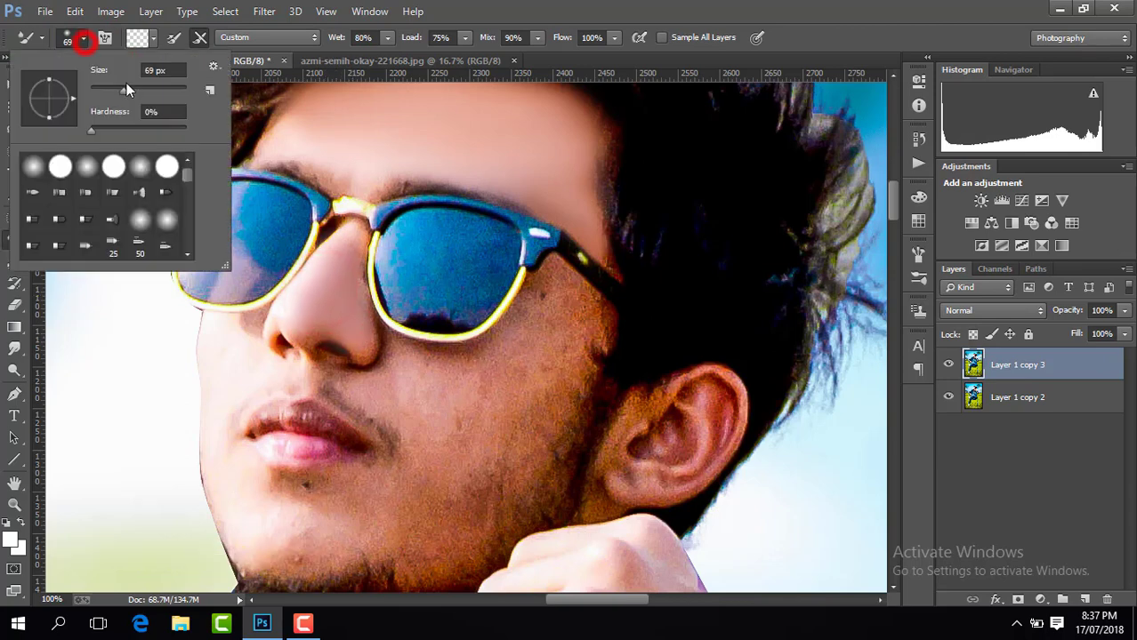
pyautogui.moveTo(527, 333)
pyautogui.mouseDown()
pyautogui.moveTo(570, 315)
pyautogui.moveTo(459, 385)
pyautogui.mouseUp()
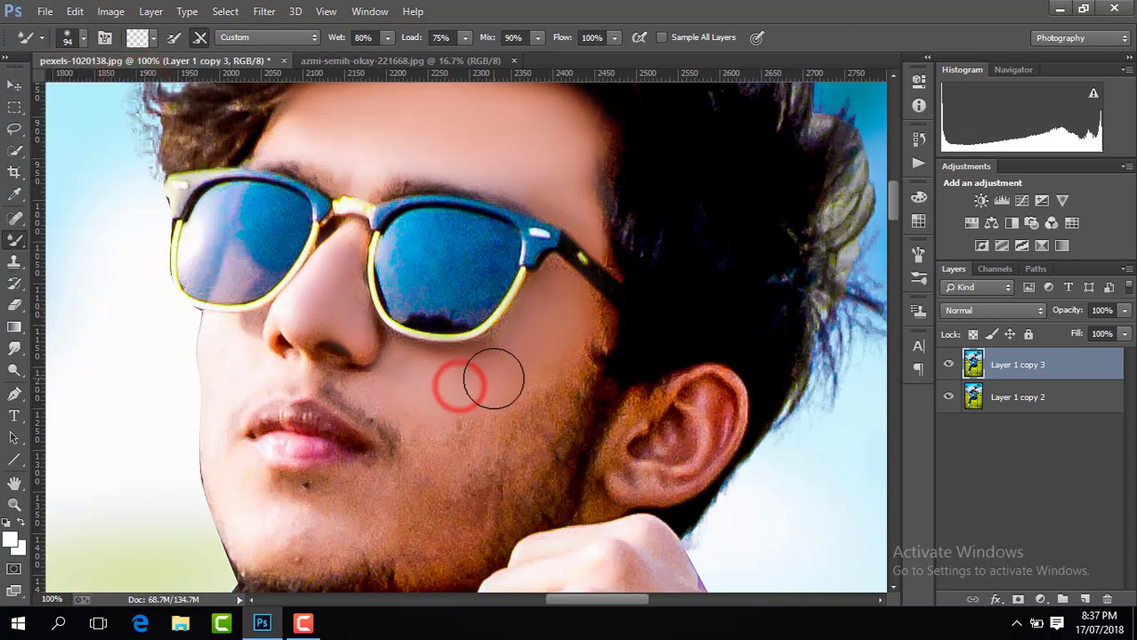
pyautogui.moveTo(523, 360)
pyautogui.mouseDown()
pyautogui.moveTo(429, 407)
pyautogui.moveTo(510, 431)
pyautogui.moveTo(545, 356)
pyautogui.mouseUp()
# Smooth the lower cheek, jaw, chin and the skin above the upper lip
pyautogui.moveTo(894, 198); pyautogui.dragTo(894, 208)
pyautogui.moveTo(446, 298)
pyautogui.mouseDown()
pyautogui.moveTo(419, 348)
pyautogui.moveTo(362, 362)
pyautogui.mouseUp()
pyautogui.moveTo(434, 369); pyautogui.dragTo(479, 361)
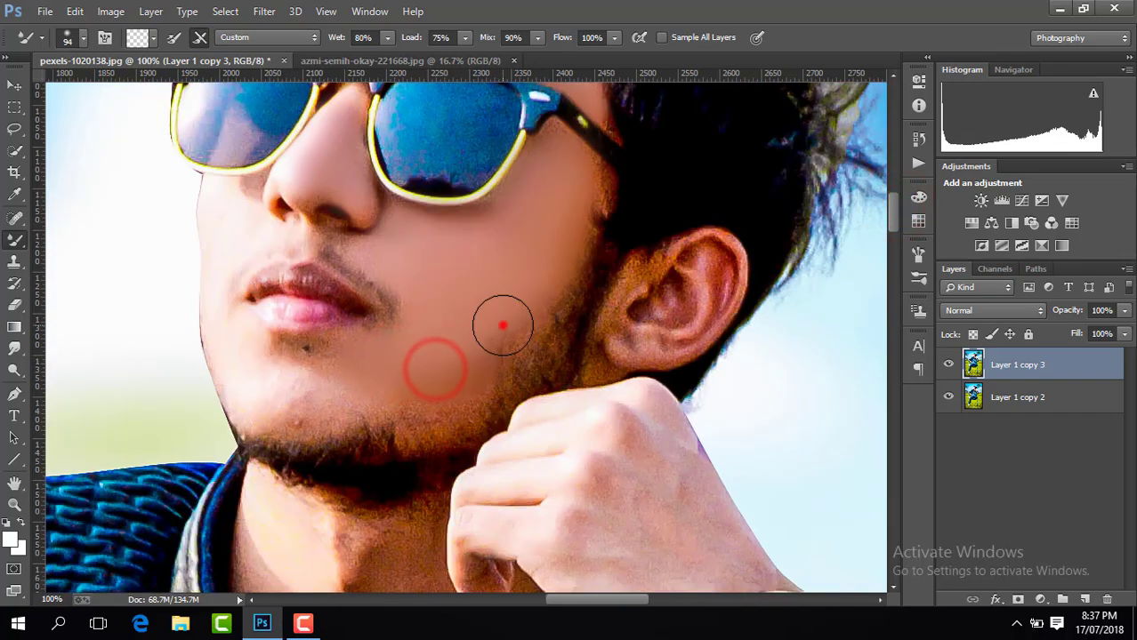
pyautogui.moveTo(502, 322); pyautogui.dragTo(449, 358)
pyautogui.moveTo(329, 384); pyautogui.dragTo(259, 376)
pyautogui.moveTo(355, 372); pyautogui.dragTo(459, 363)
pyautogui.click(236, 226)
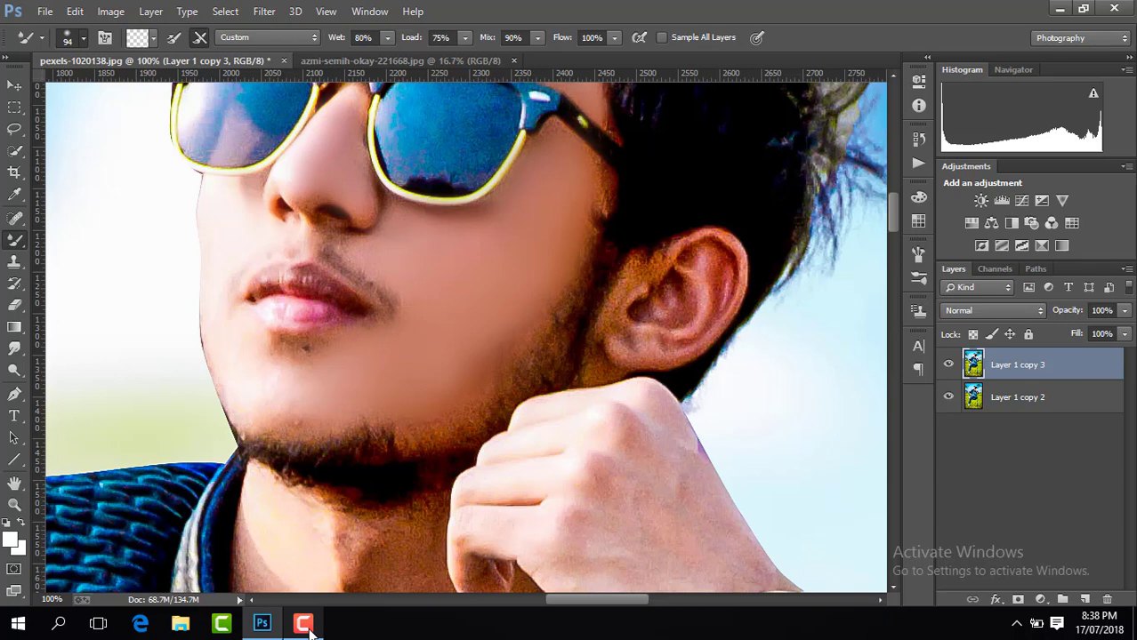
pyautogui.click(309, 630)
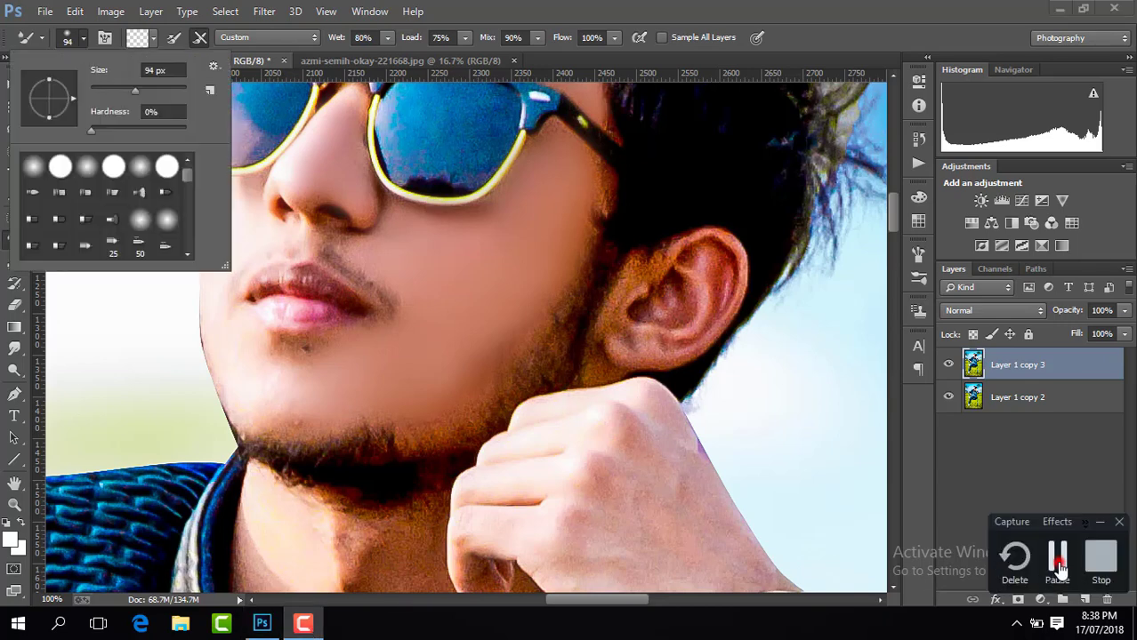
pyautogui.click(1060, 567)
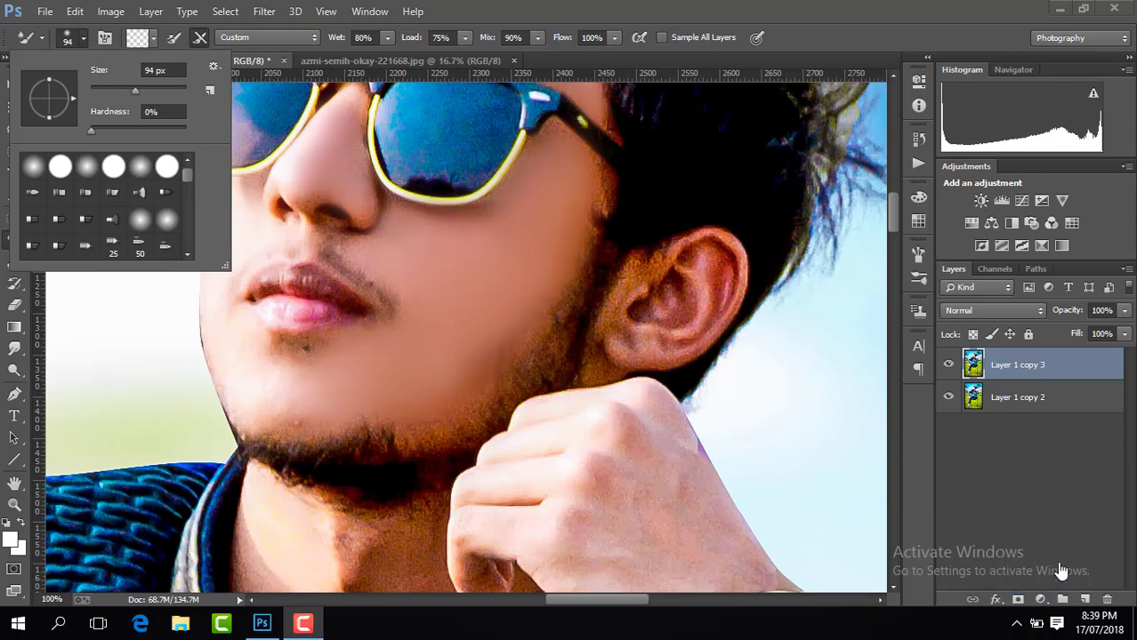
# Merge visible and duplicate the skin-smoothed result into a new top layer, Layer 1 copy 4
pyautogui.click(304, 628)
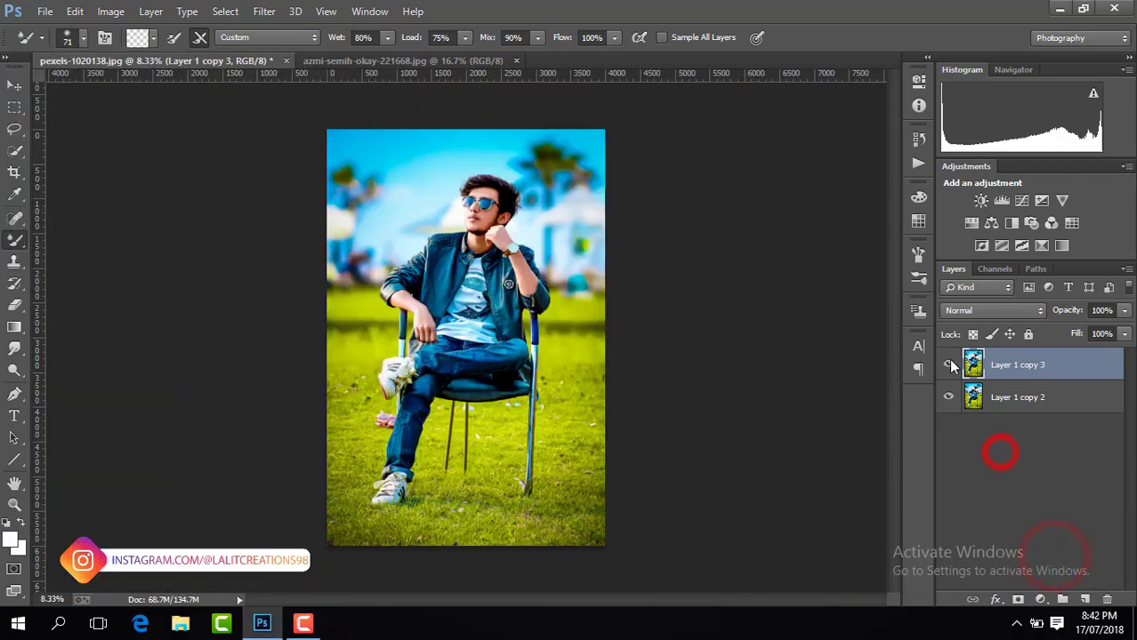
pyautogui.click(948, 364)
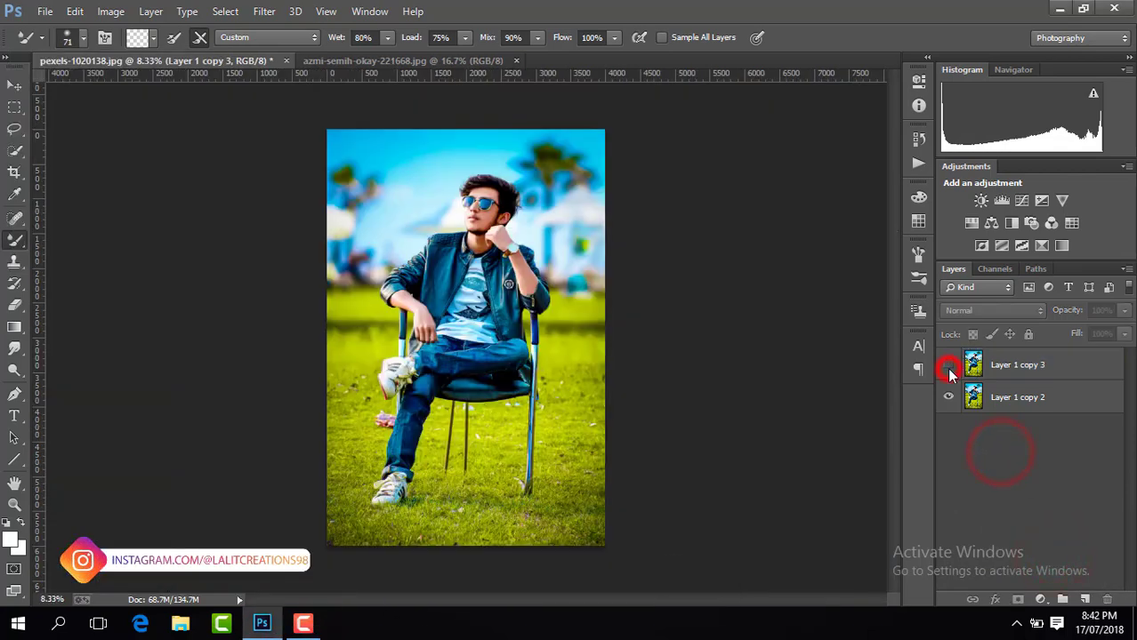
pyautogui.rightClick(1038, 364)
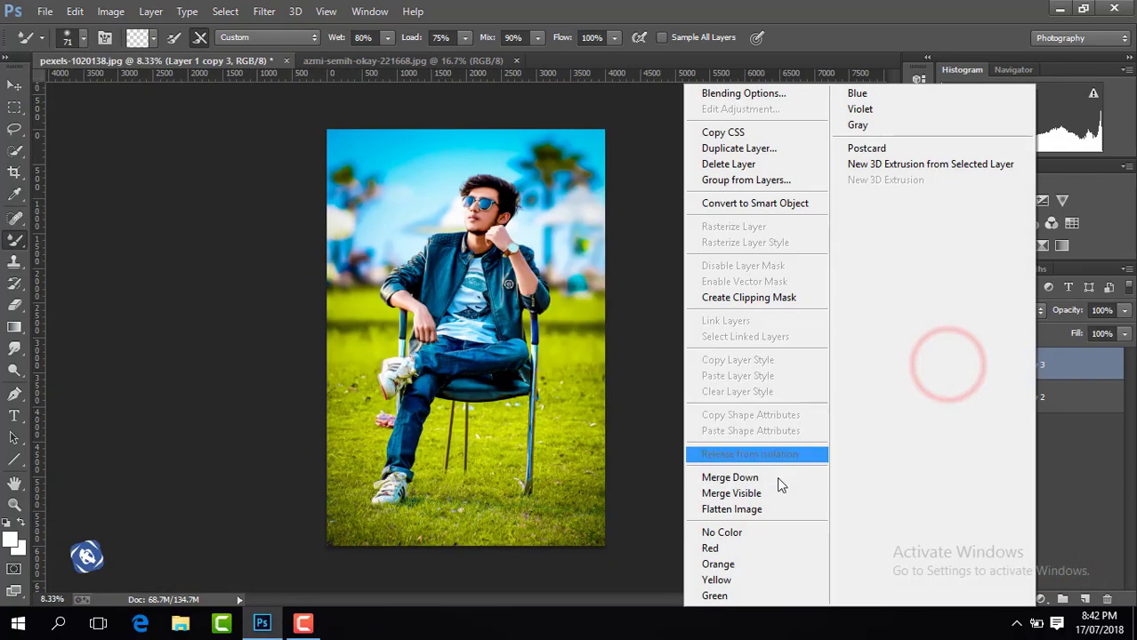
pyautogui.click(773, 490)
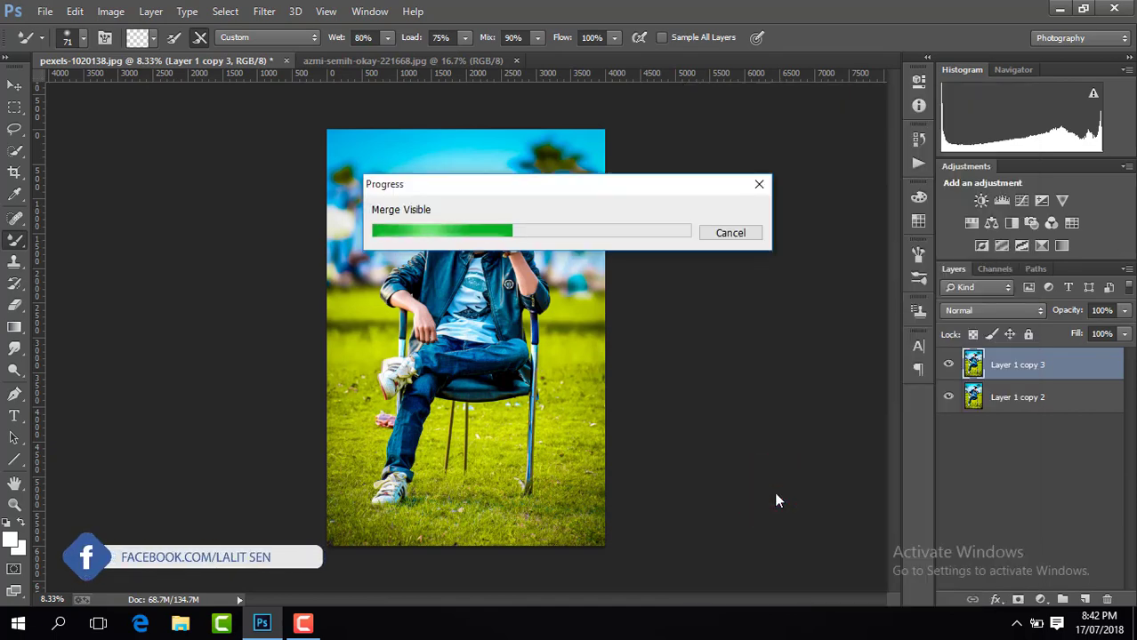
pyautogui.hotkey('ctrl', 'j')
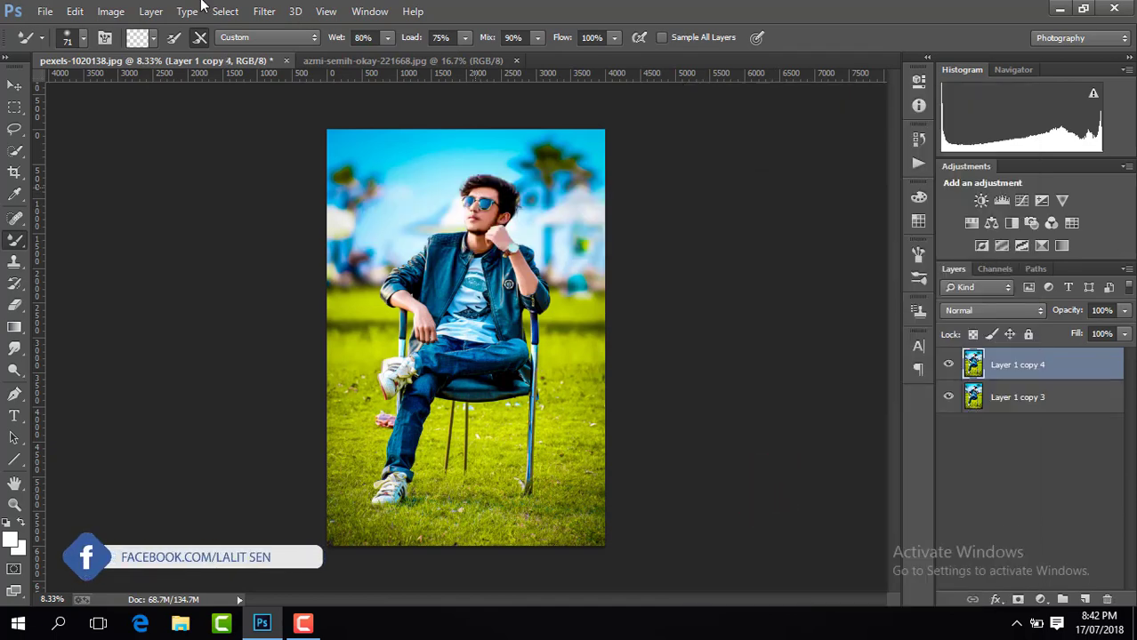
# Run Camera Raw with slightly higher exposure, Contrast +18, deeper blacks, Vibrance +13 and some clarity
pyautogui.click(265, 10)
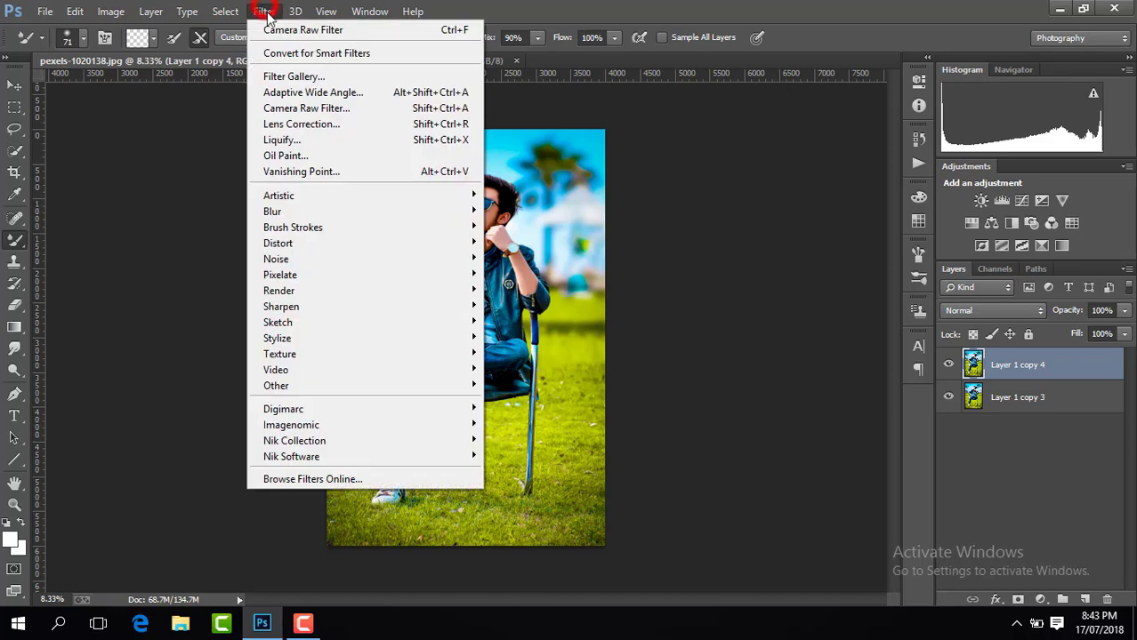
pyautogui.click(306, 106)
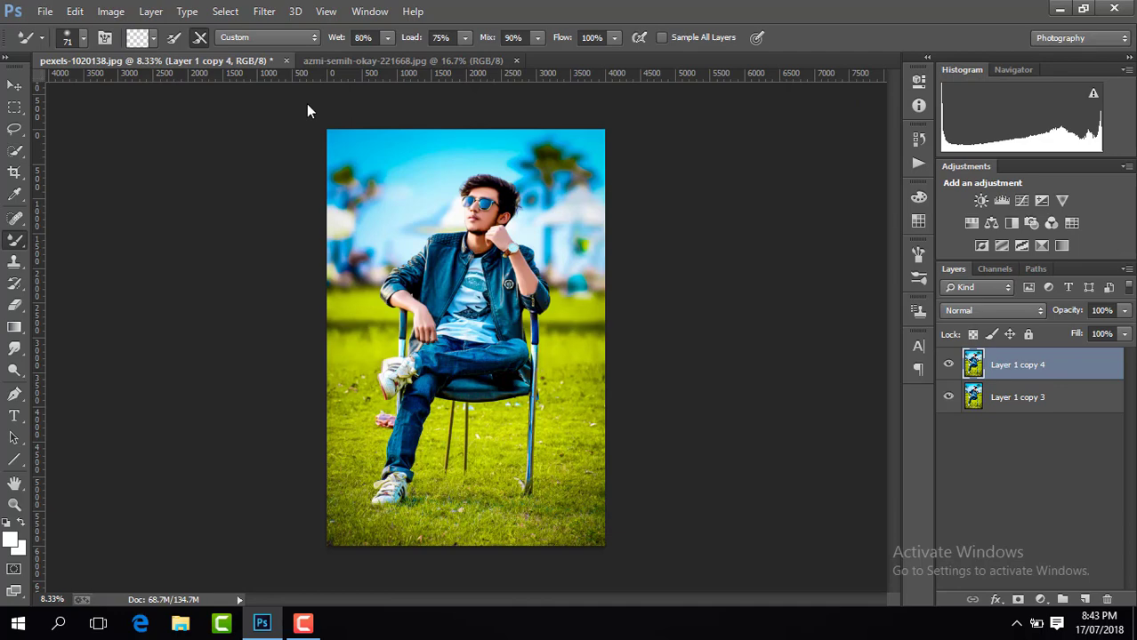
pyautogui.hotkey('ctrl', 'shift', 'a')
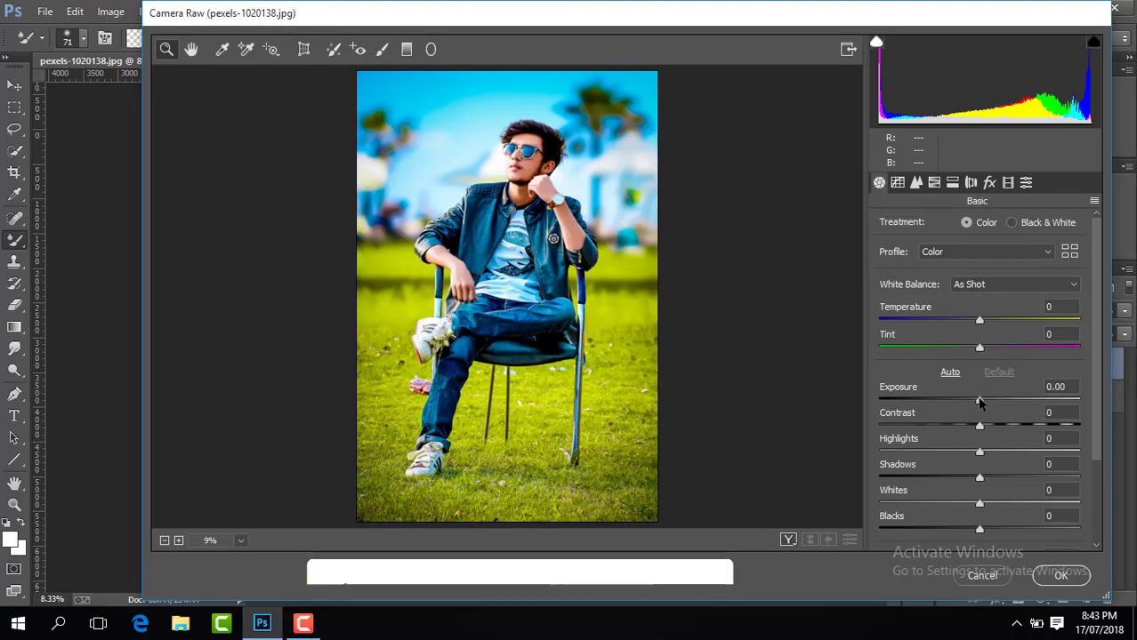
pyautogui.moveTo(980, 400); pyautogui.dragTo(997, 426)
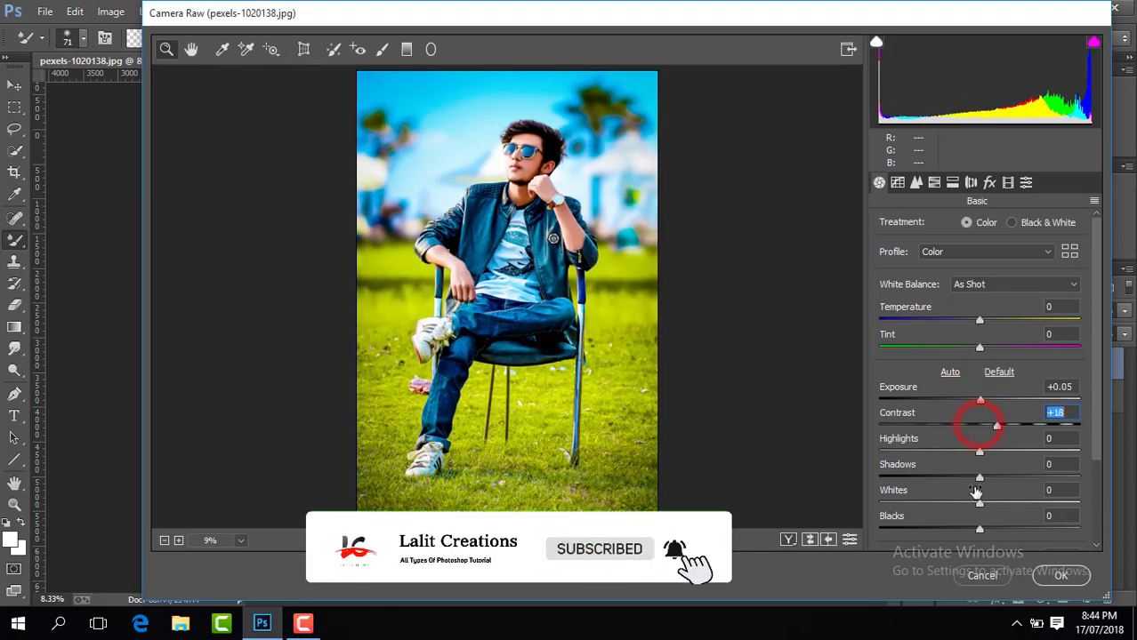
pyautogui.moveTo(979, 530); pyautogui.dragTo(962, 531)
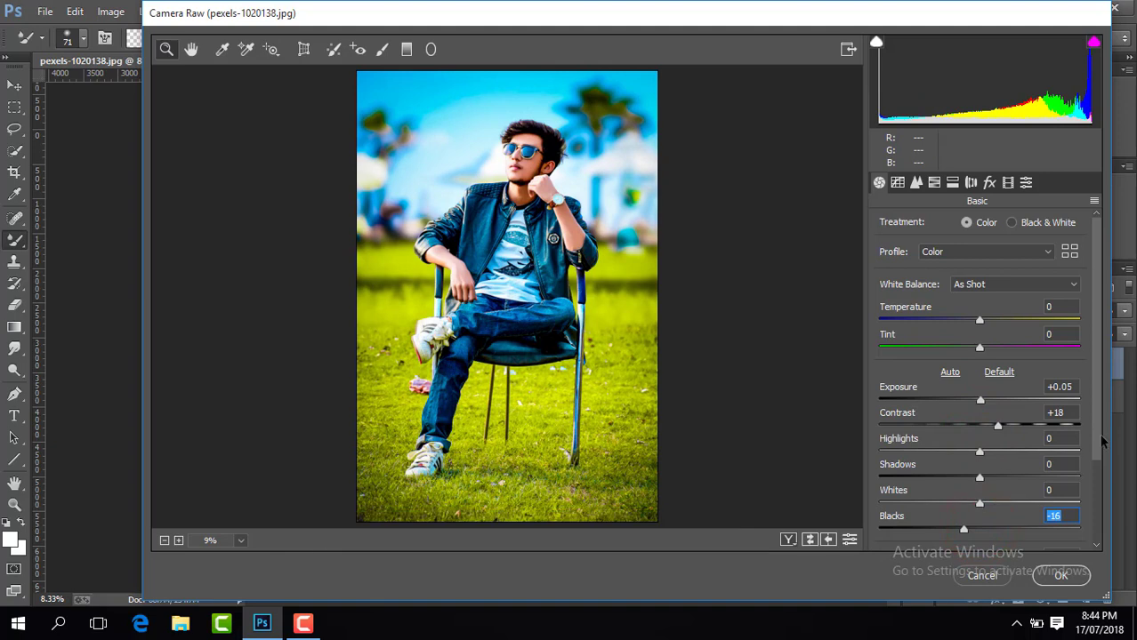
pyautogui.moveTo(1099, 440); pyautogui.dragTo(1091, 485)
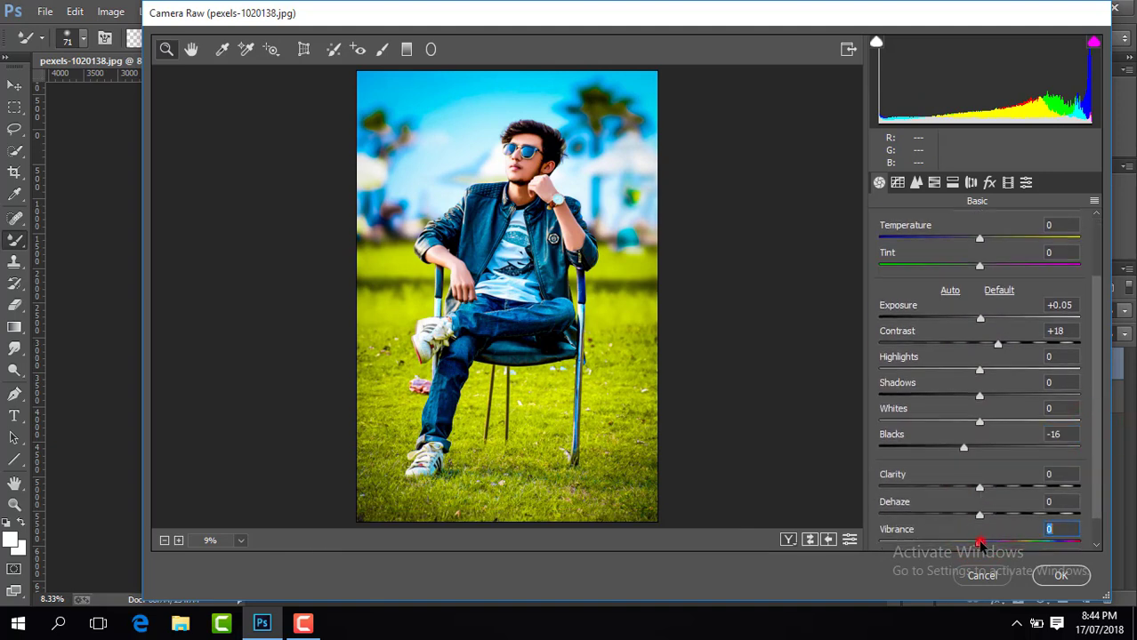
pyautogui.moveTo(979, 542); pyautogui.dragTo(993, 543)
pyautogui.click(979, 488)
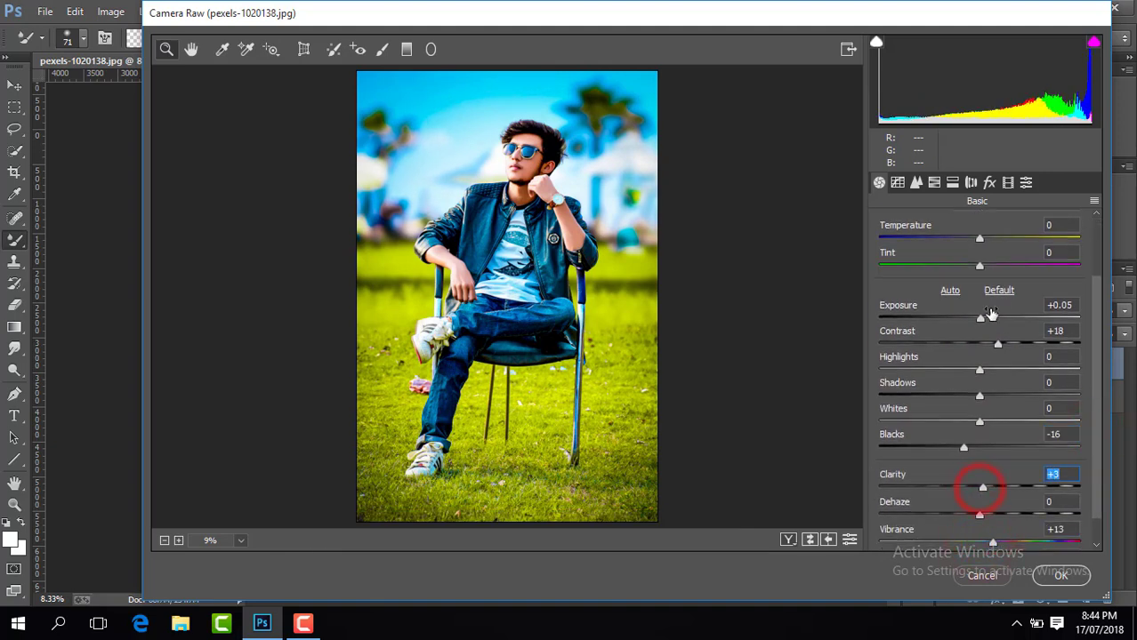
# Boost yellow, green and blue saturation, set oranges saturation -13, and brighten oranges luminance
pyautogui.click(934, 183)
pyautogui.click(934, 223)
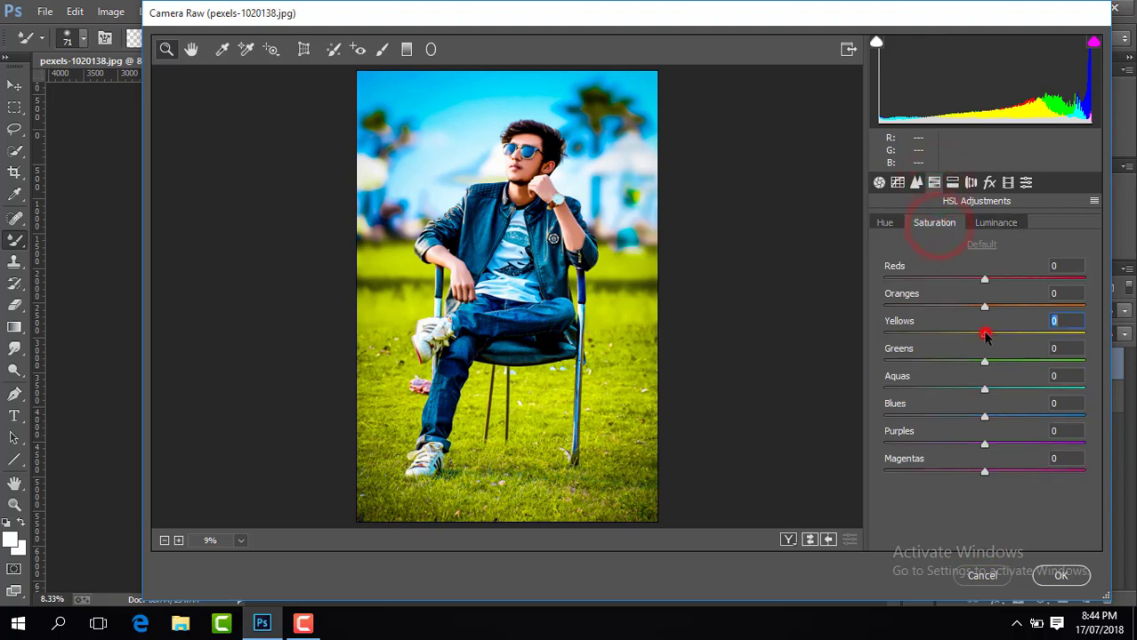
pyautogui.moveTo(984, 333)
pyautogui.mouseDown()
pyautogui.moveTo(999, 333)
pyautogui.moveTo(998, 361)
pyautogui.mouseUp()
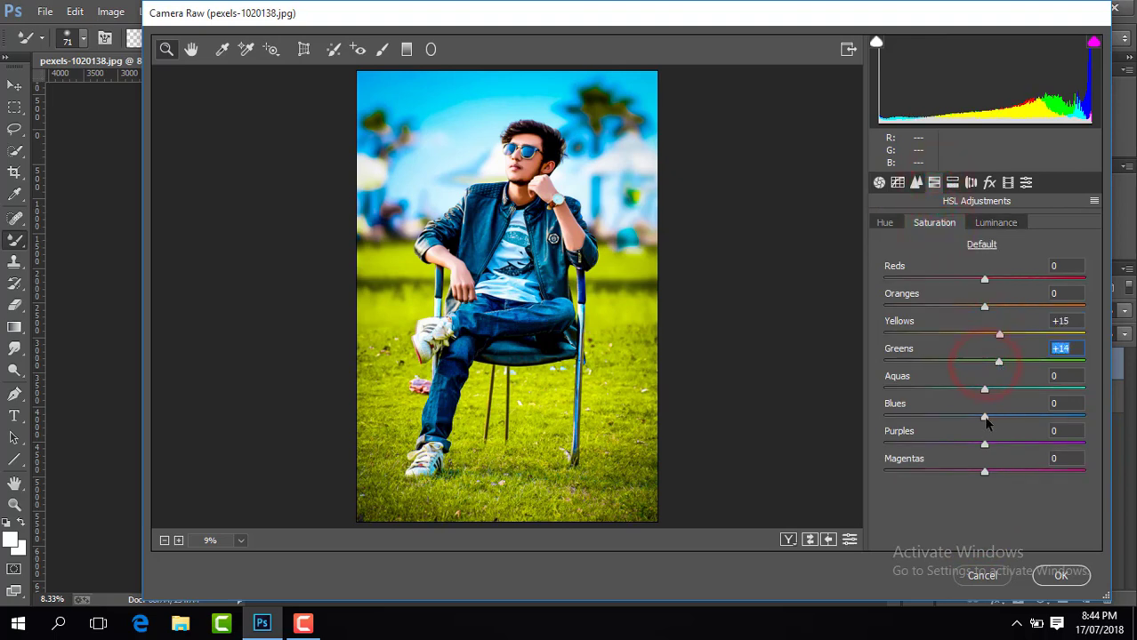
pyautogui.moveTo(983, 417); pyautogui.dragTo(1014, 416)
pyautogui.click(984, 307)
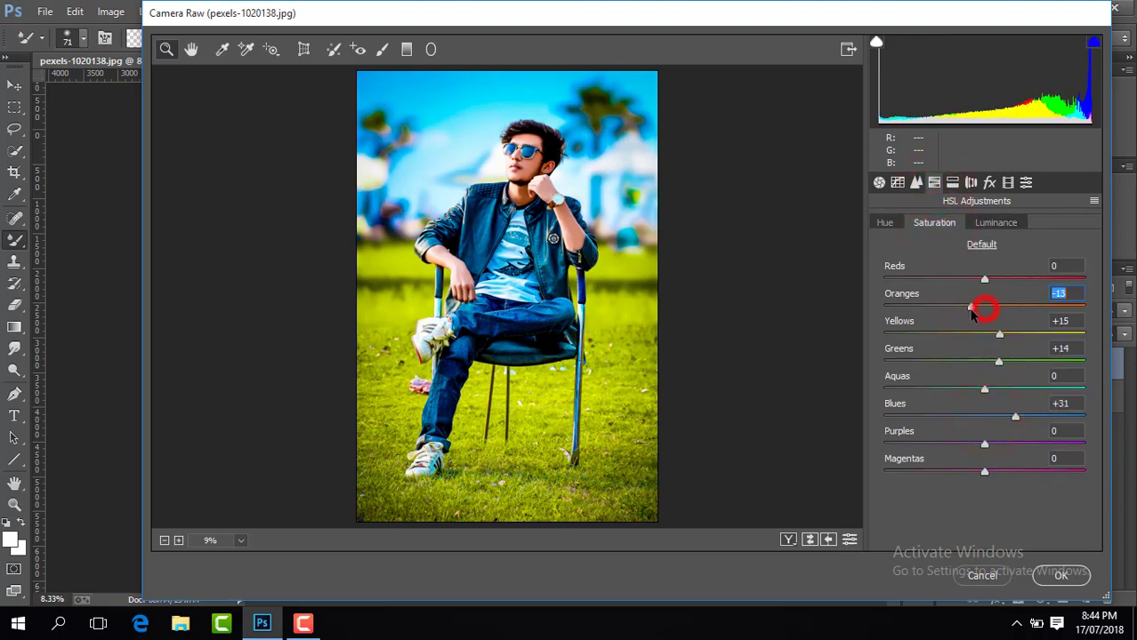
pyautogui.click(995, 222)
pyautogui.click(985, 307)
pyautogui.moveTo(985, 306); pyautogui.dragTo(1001, 307)
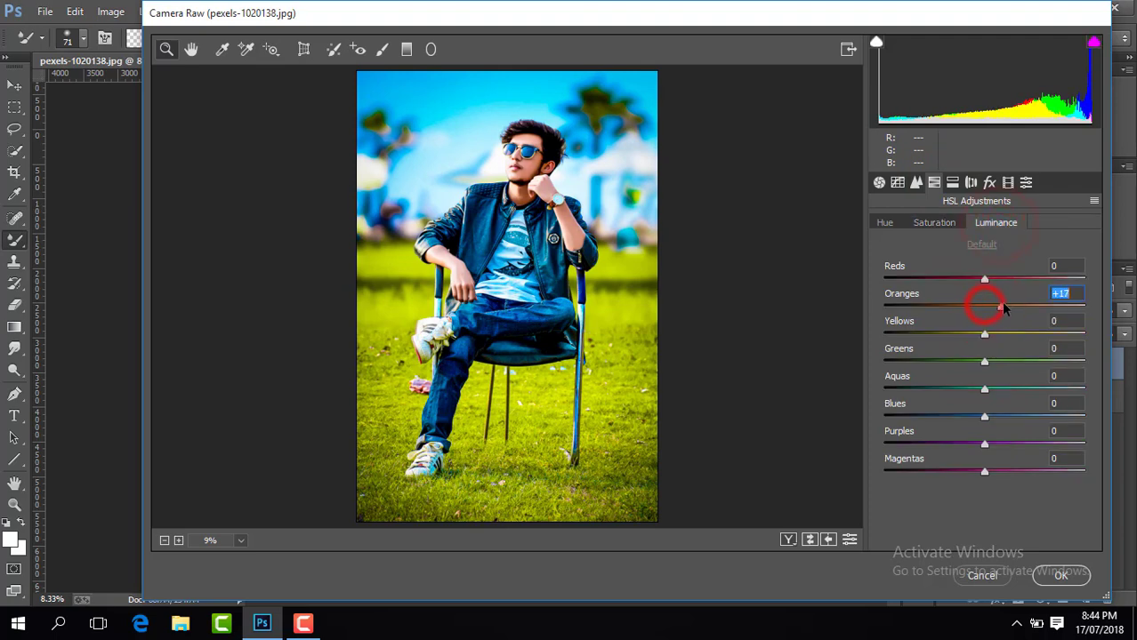
# Add sharpening 22, noise reduction 15 and a -14 vignette, then apply
pyautogui.click(916, 182)
pyautogui.moveTo(879, 251); pyautogui.dragTo(908, 251)
pyautogui.moveTo(879, 390); pyautogui.dragTo(908, 389)
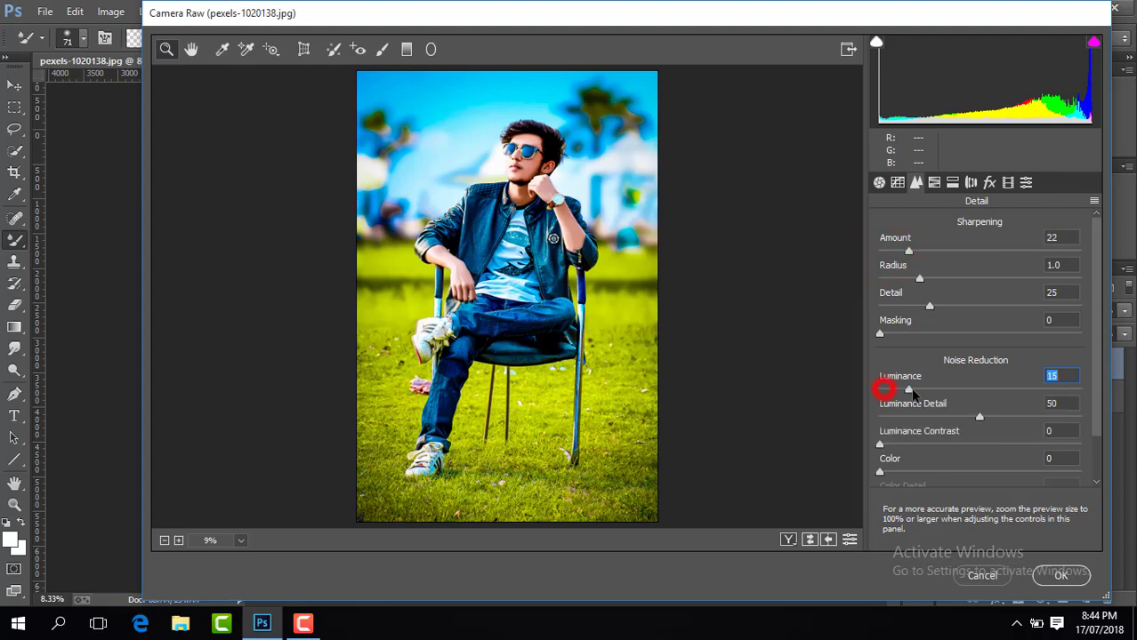
pyautogui.click(989, 183)
pyautogui.moveTo(985, 399); pyautogui.dragTo(970, 399)
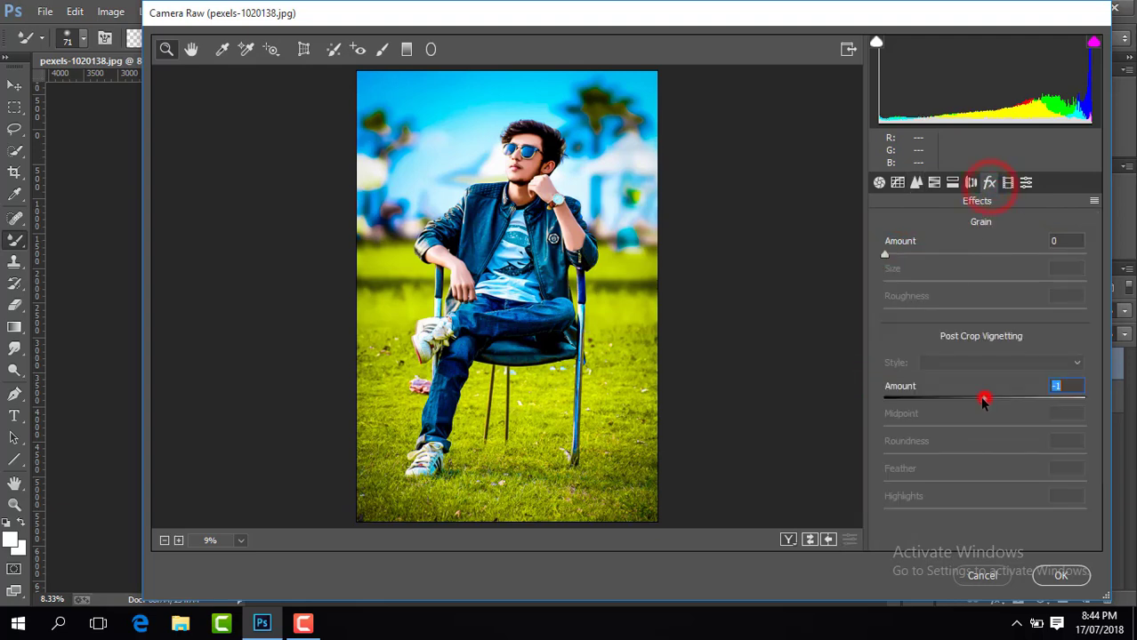
pyautogui.click(1060, 576)
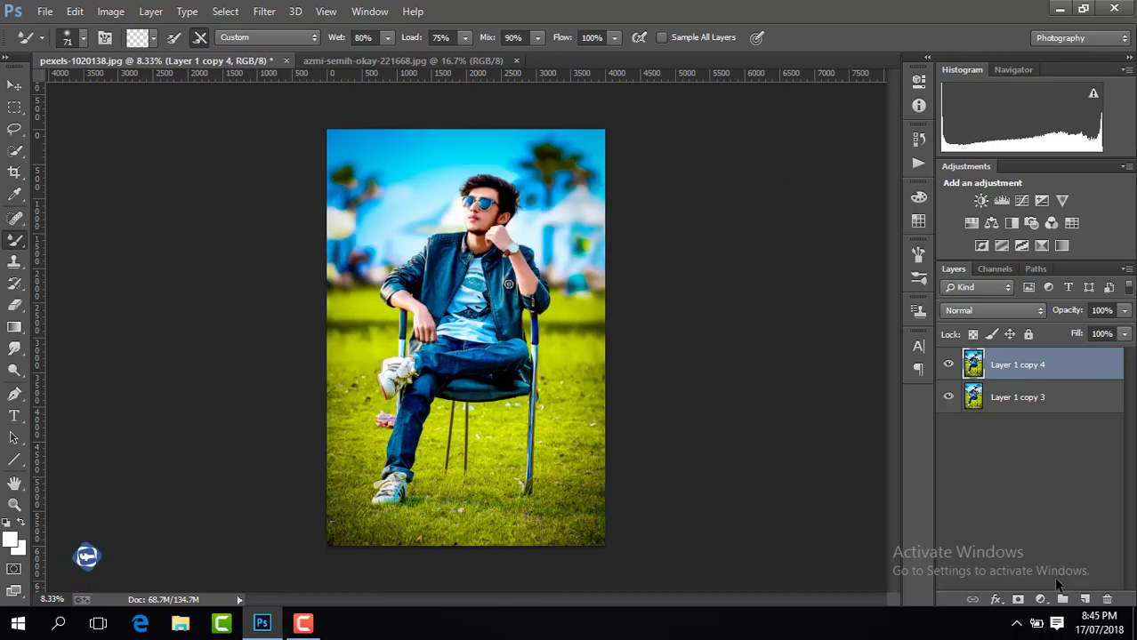
# Compare the graded layer, flatten the image, then duplicate the Background as Layer 1
pyautogui.click(948, 365)
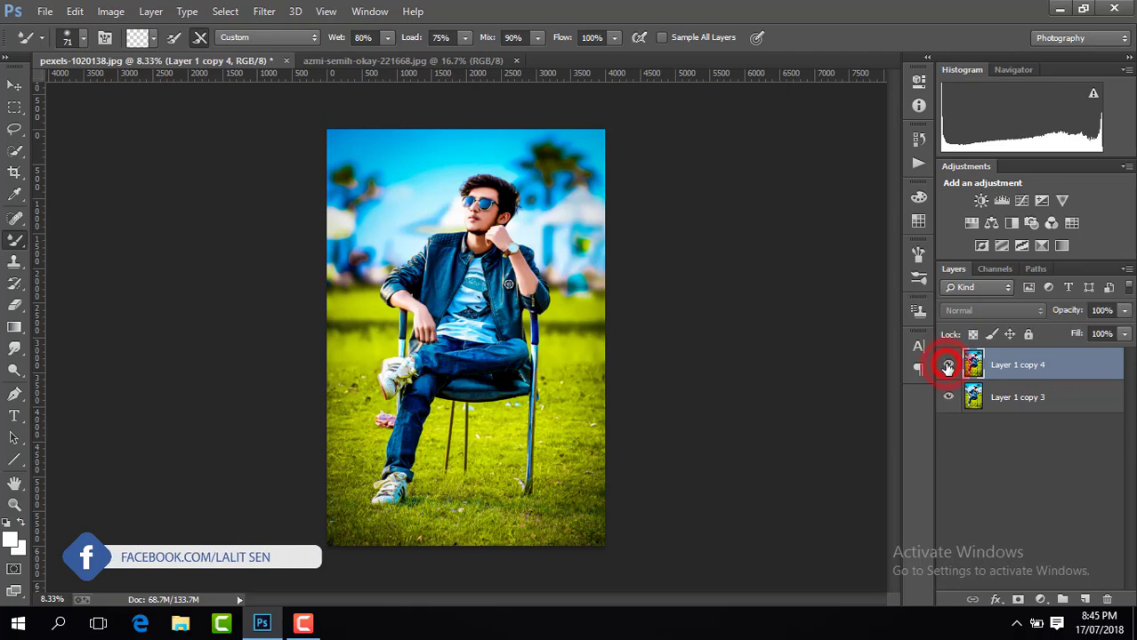
pyautogui.click(948, 364)
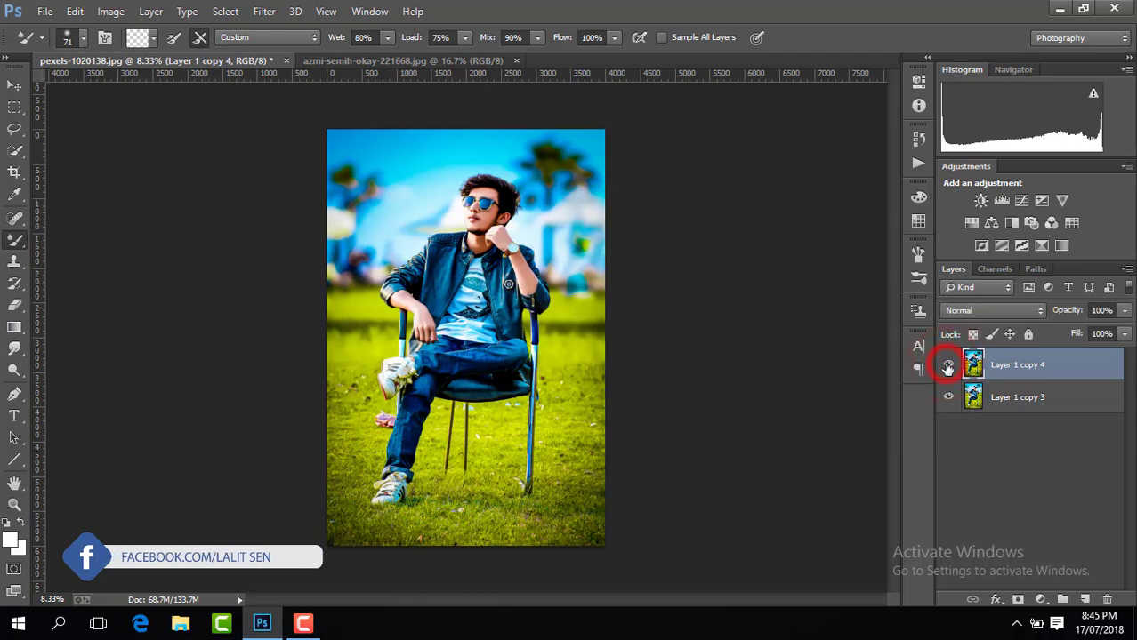
pyautogui.rightClick(1019, 370)
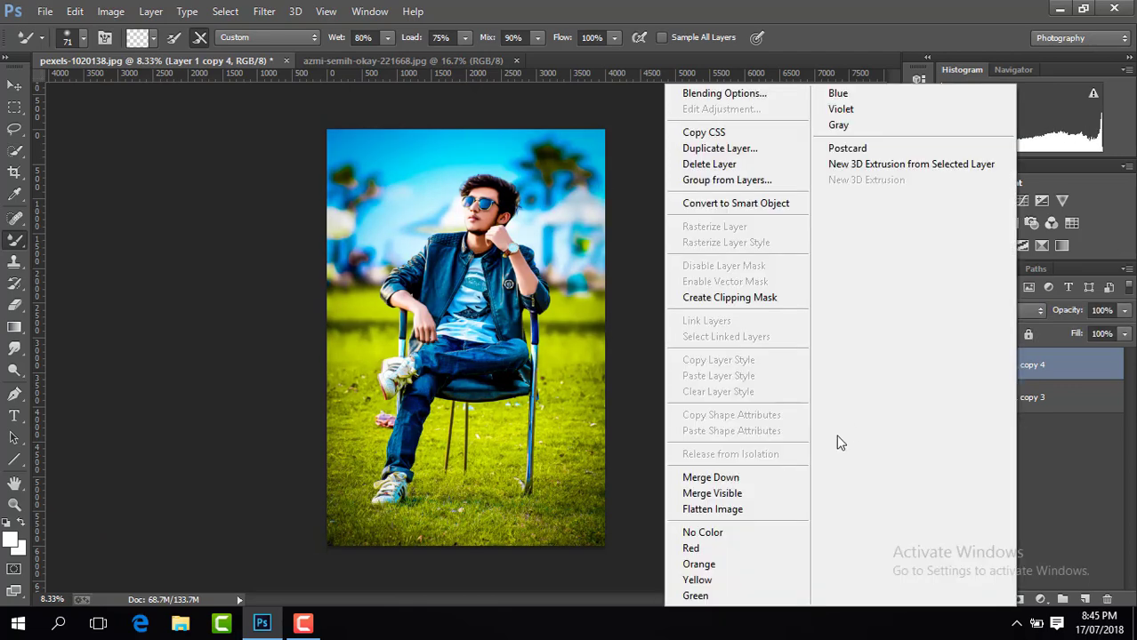
pyautogui.click(754, 508)
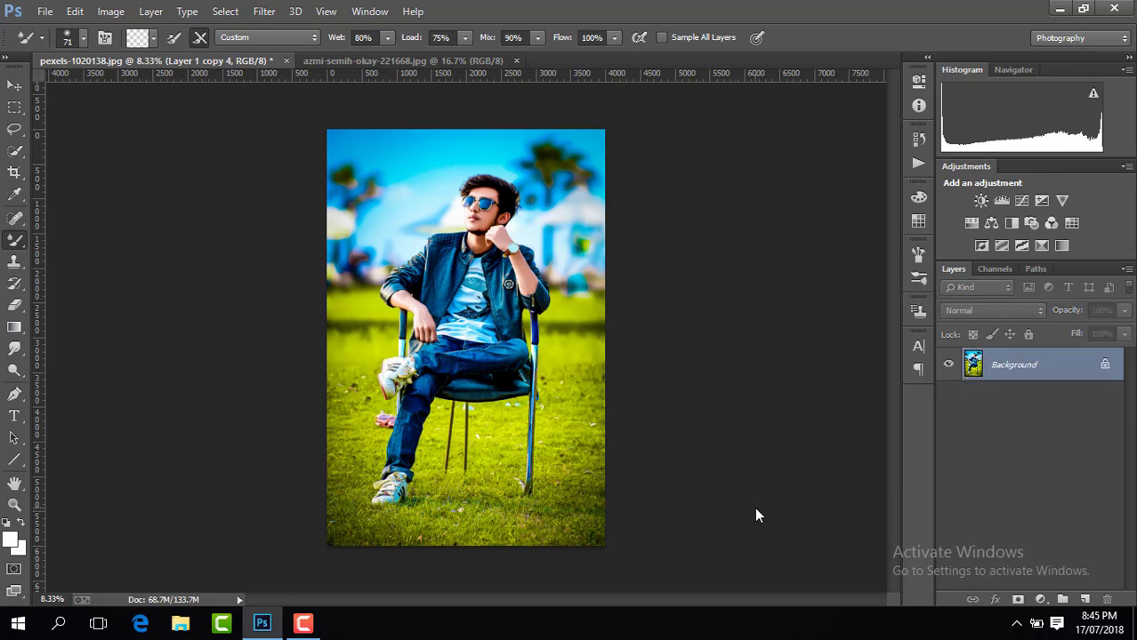
pyautogui.hotkey('ctrl', 'j')
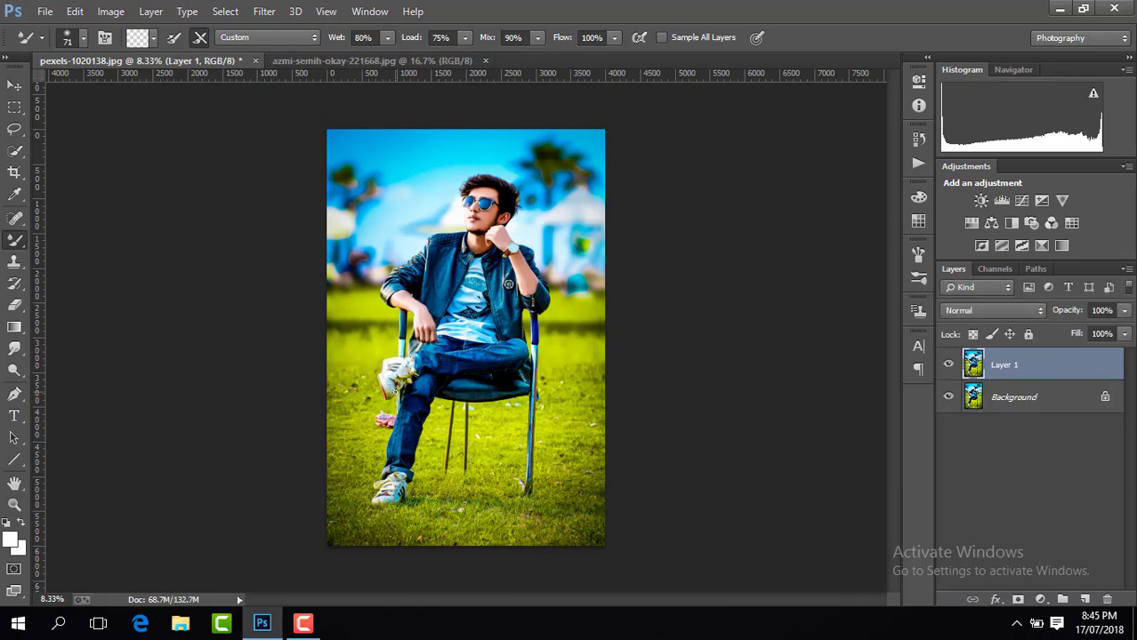
# With the Smudge tool, zoom onto the head and pull the upper-right hair strands upward
pyautogui.click(15, 348)
pyautogui.hotkey('ctrl', '+')
pyautogui.hotkey('ctrl', '+')
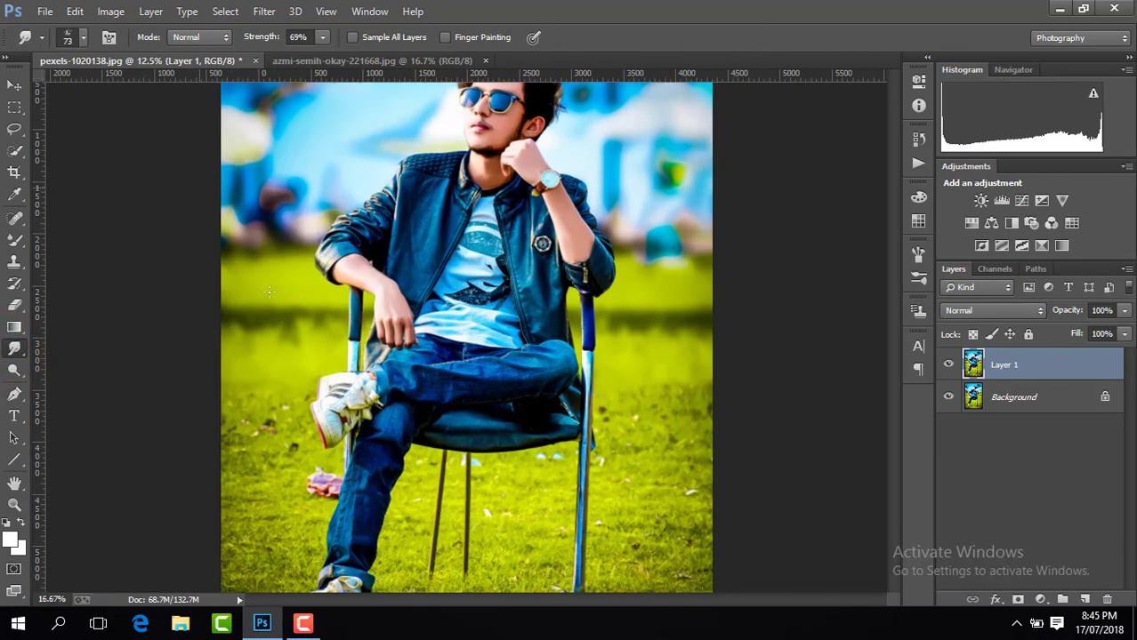
pyautogui.hotkey('ctrl', '+')
pyautogui.hotkey('ctrl', '+')
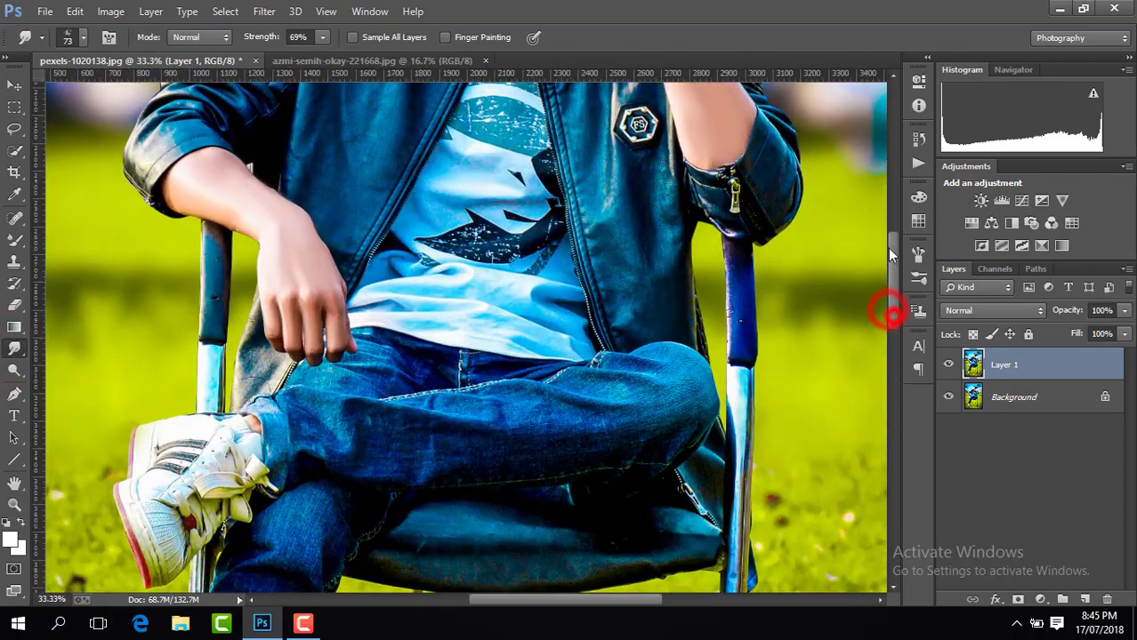
pyautogui.scroll(5, 888, 310)
pyautogui.scroll(2, 888, 309)
pyautogui.moveTo(554, 607); pyautogui.dragTo(578, 608)
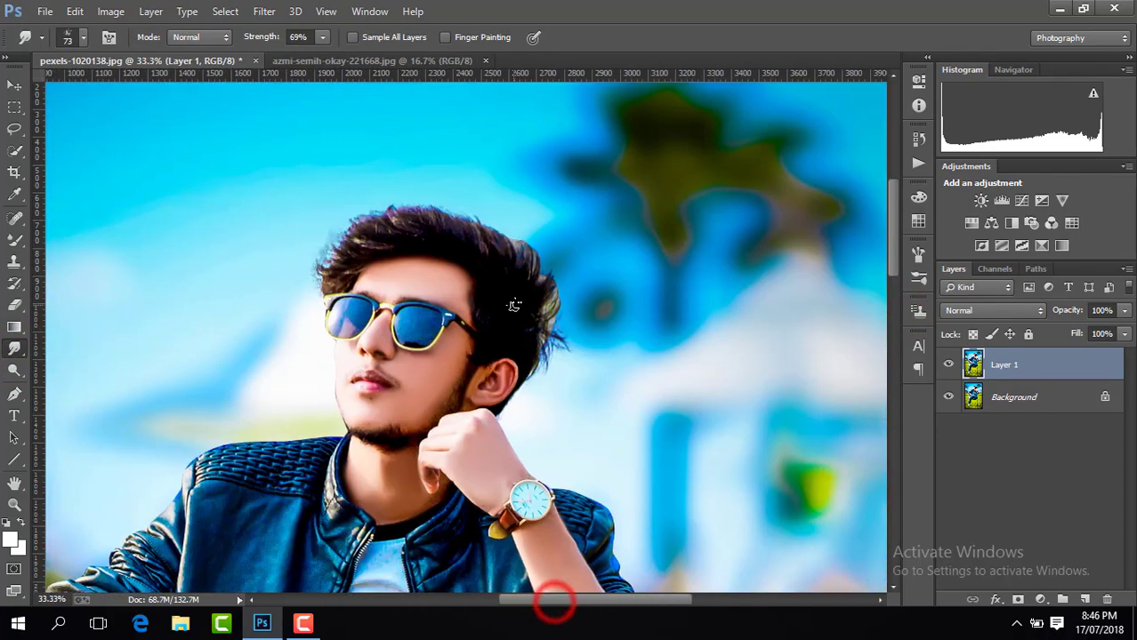
pyautogui.hotkey('ctrl', '+')
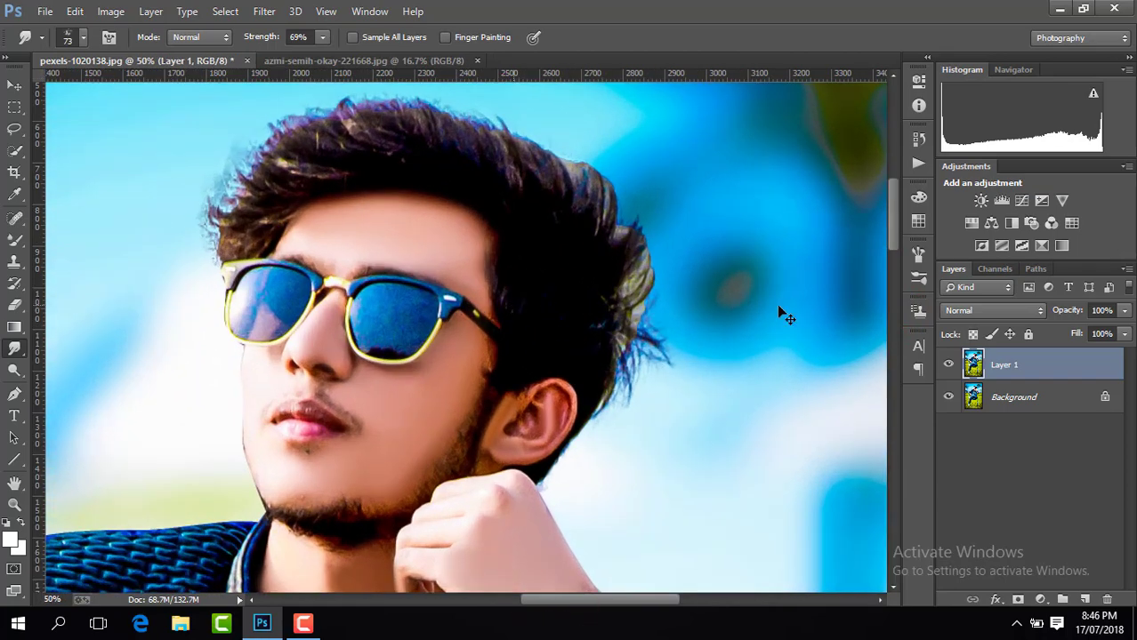
pyautogui.hotkey('ctrl', '+')
pyautogui.scroll(5, 891, 214)
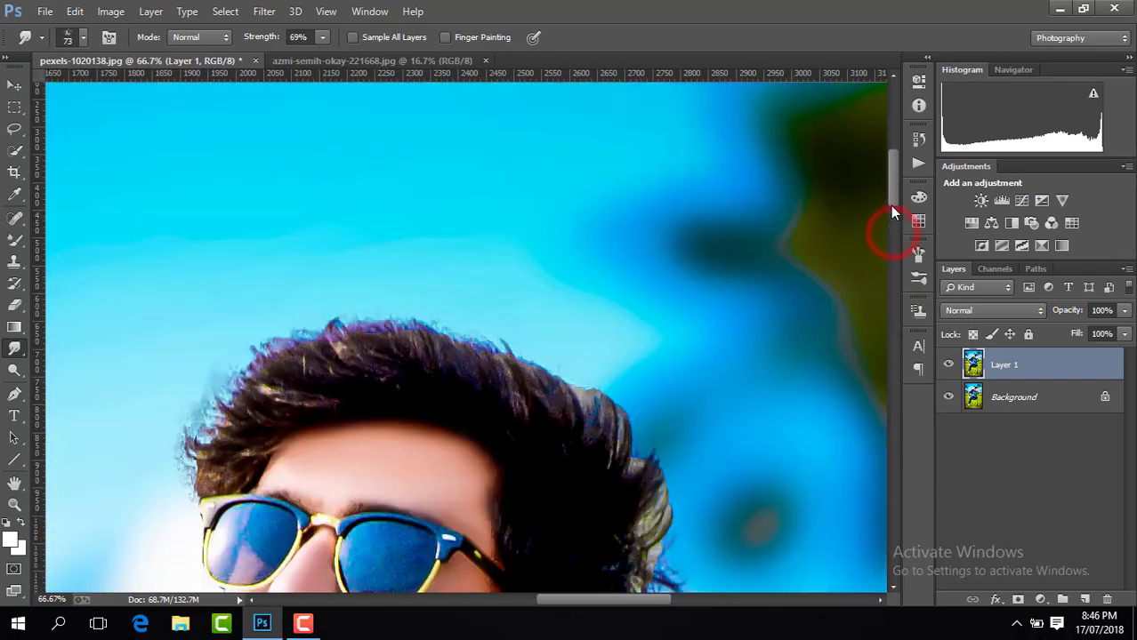
pyautogui.moveTo(891, 202); pyautogui.dragTo(891, 208)
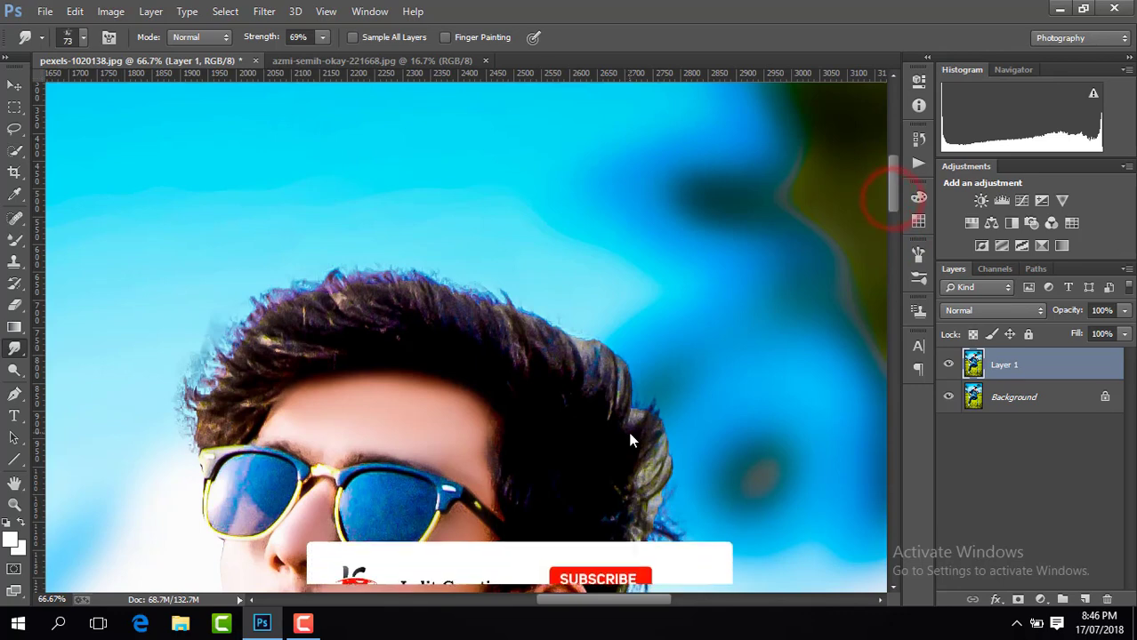
pyautogui.moveTo(622, 437)
pyautogui.mouseDown()
pyautogui.moveTo(621, 398)
pyautogui.moveTo(565, 331)
pyautogui.mouseUp()
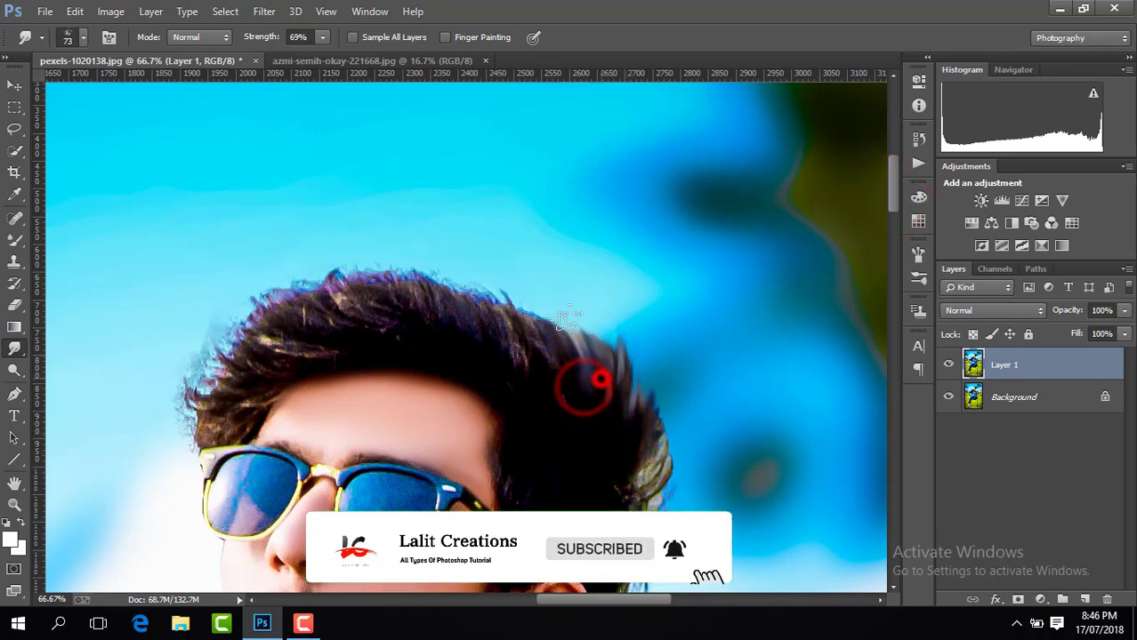
pyautogui.moveTo(594, 382); pyautogui.dragTo(583, 329)
# Smudge more top strands upward, then lower Strength to 59% and soften the hair's top
pyautogui.moveTo(538, 364); pyautogui.dragTo(503, 307)
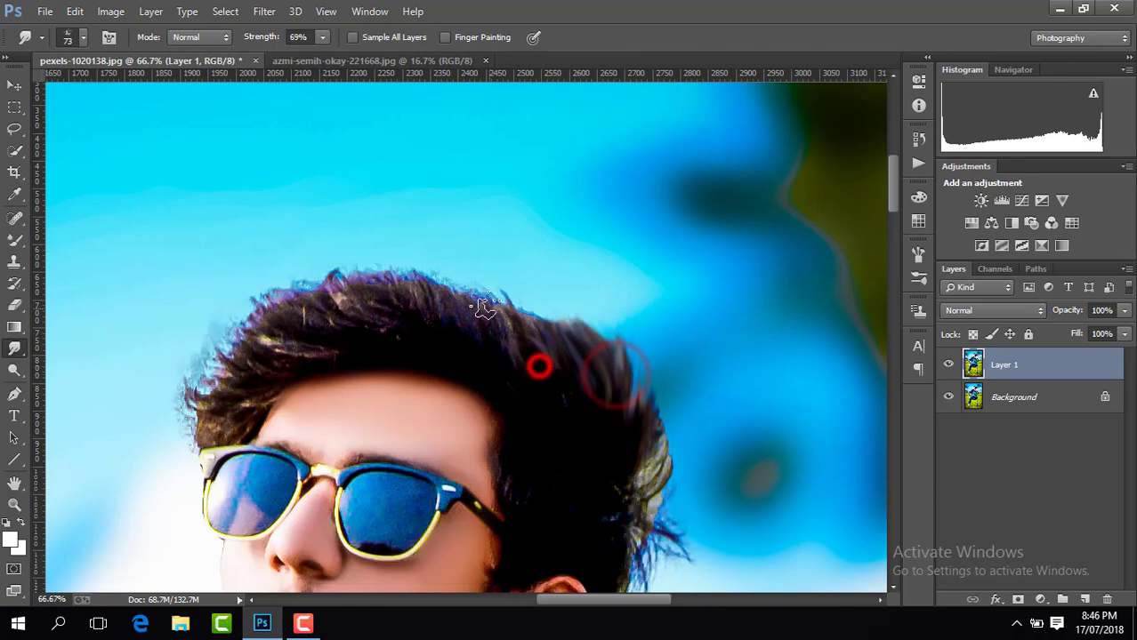
pyautogui.moveTo(538, 356); pyautogui.dragTo(563, 322)
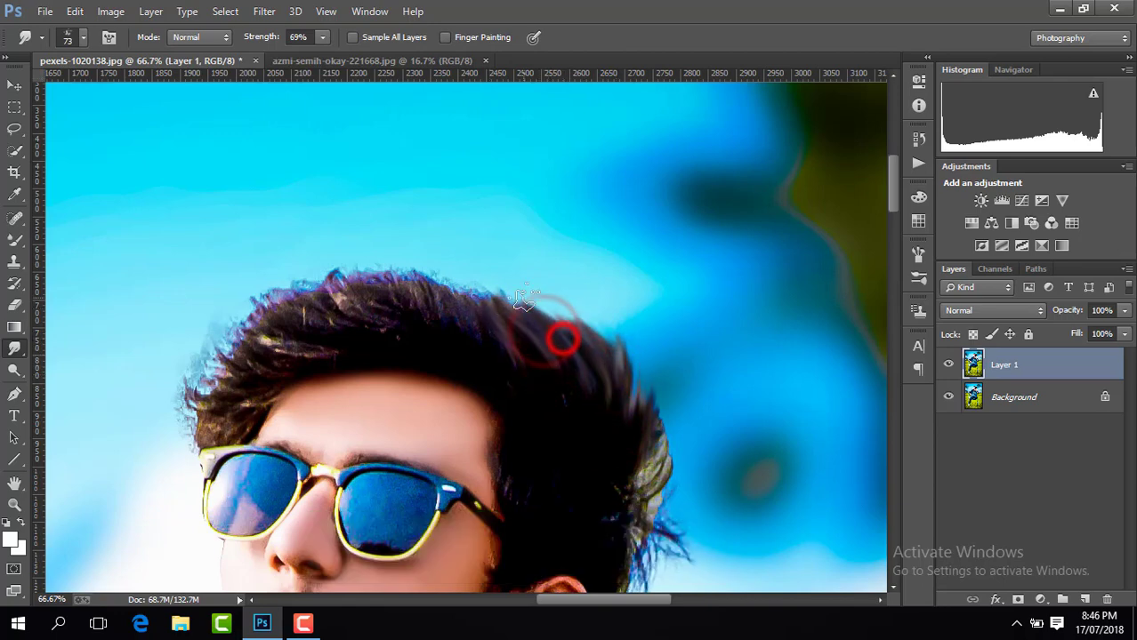
pyautogui.moveTo(498, 356); pyautogui.dragTo(481, 322)
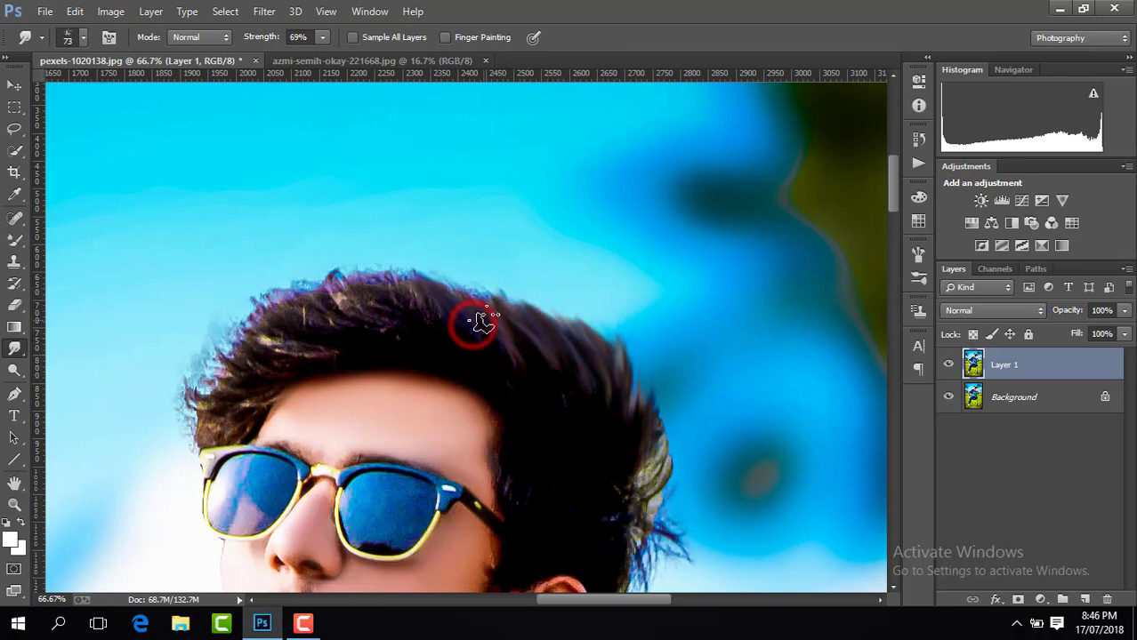
pyautogui.click(322, 37)
pyautogui.moveTo(320, 57); pyautogui.dragTo(313, 59)
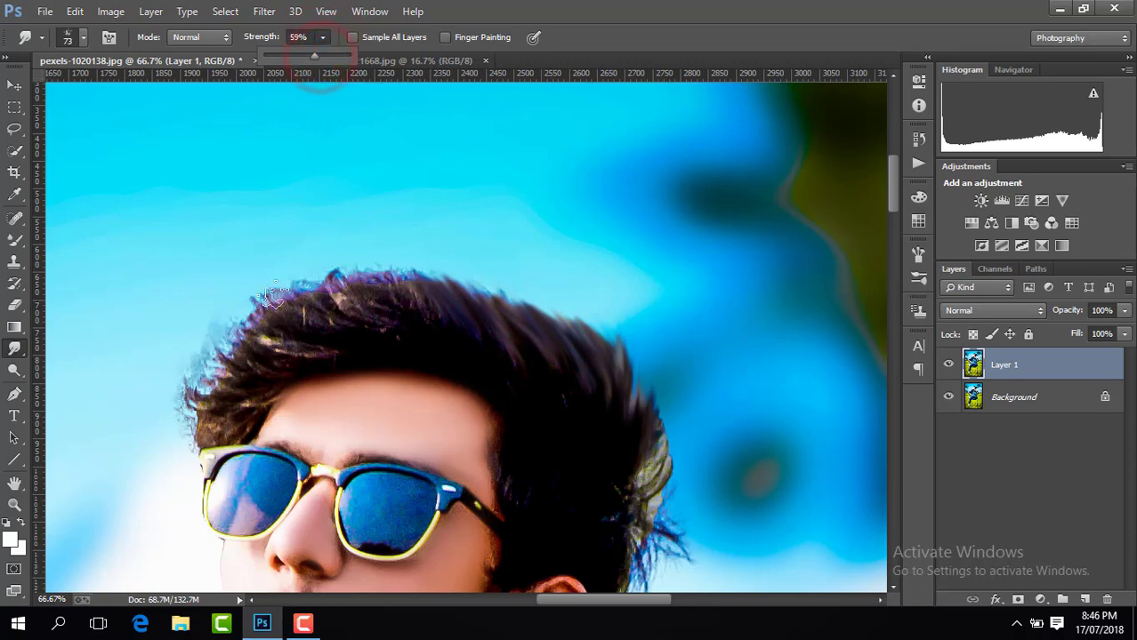
pyautogui.click(414, 338)
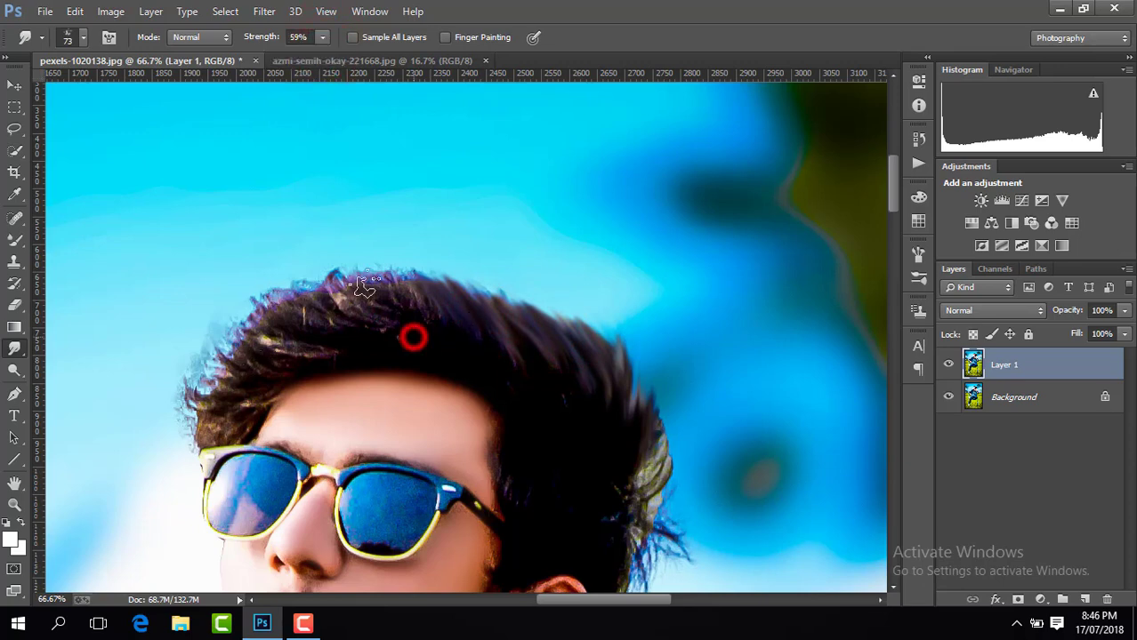
pyautogui.click(426, 317)
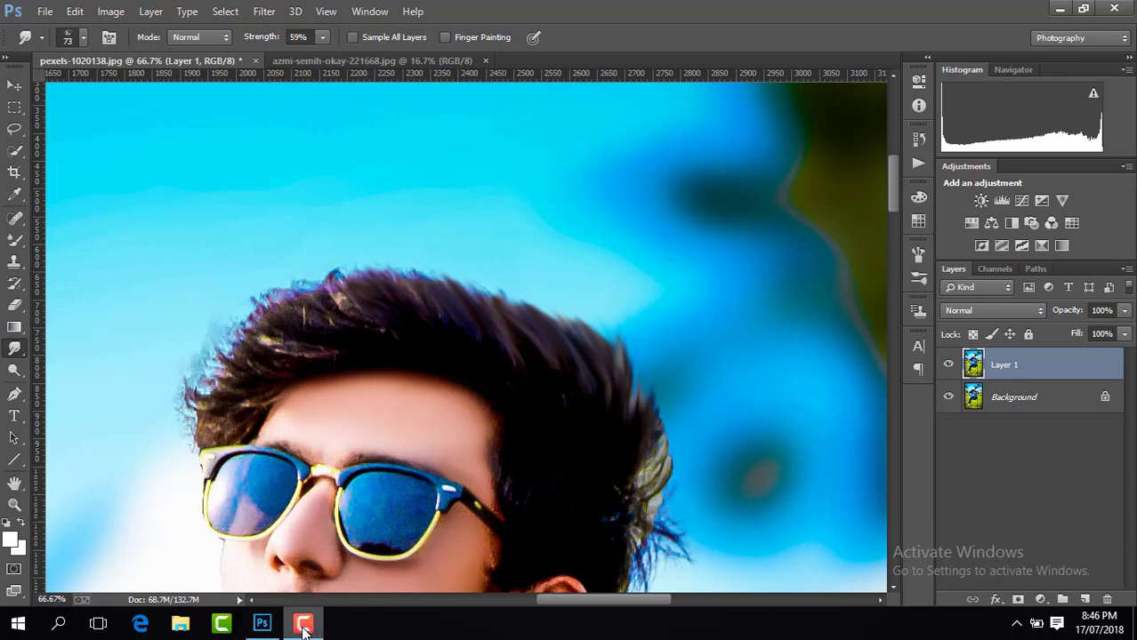
# Compare the bottom gradient and 'Summers' text layers, then merge all visible layers
pyautogui.click(303, 628)
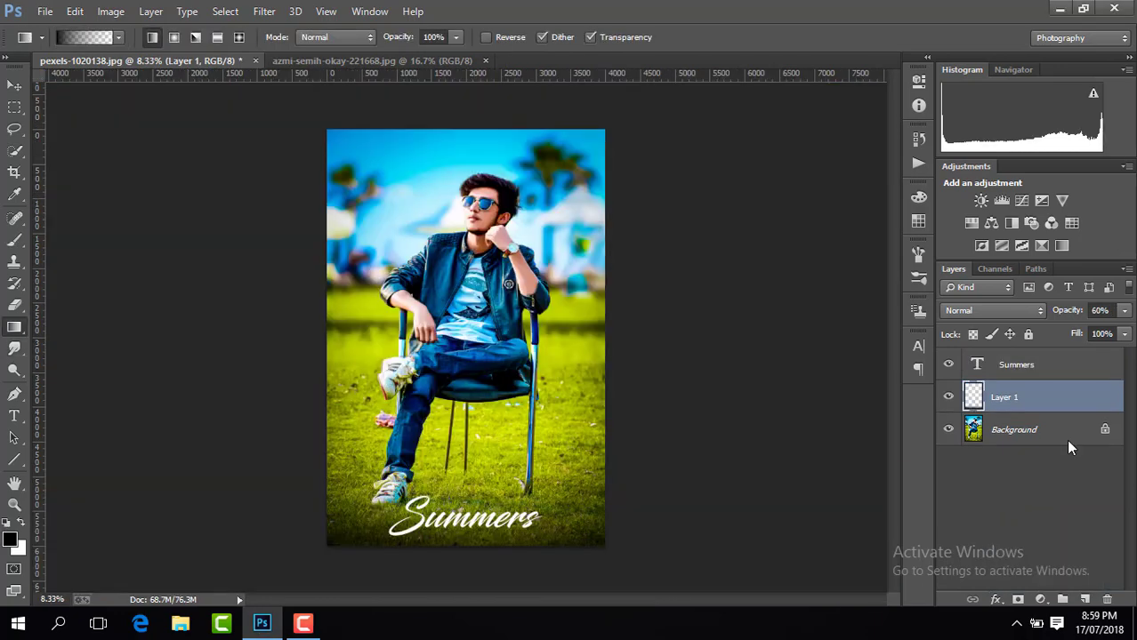
pyautogui.click(947, 398)
pyautogui.click(948, 398)
pyautogui.click(947, 364)
pyautogui.rightClick(1029, 398)
pyautogui.click(775, 492)
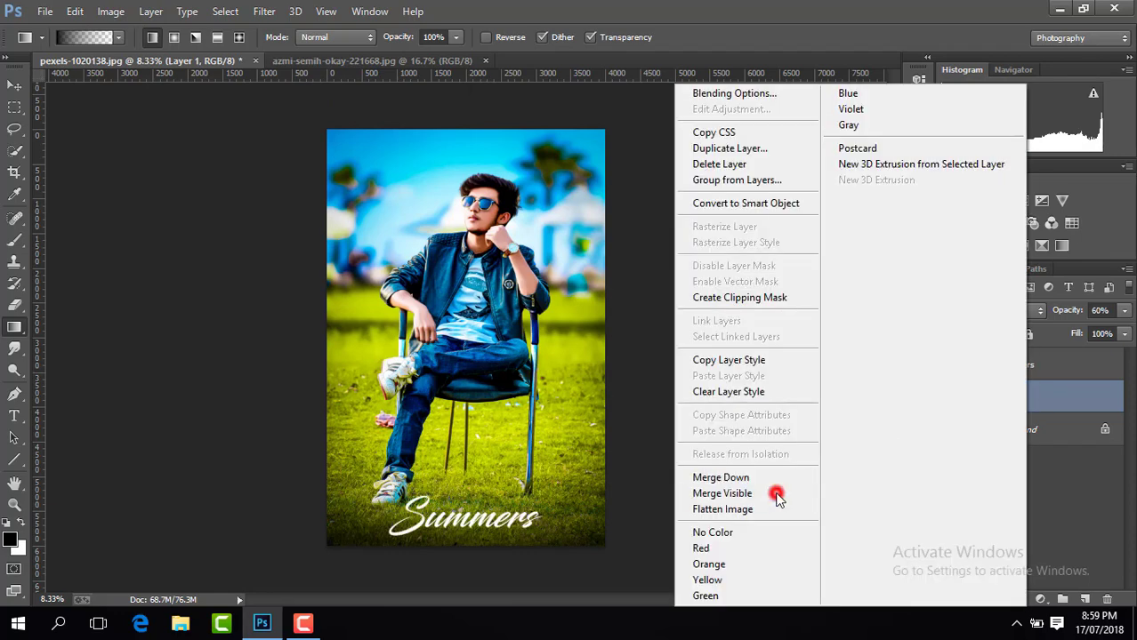